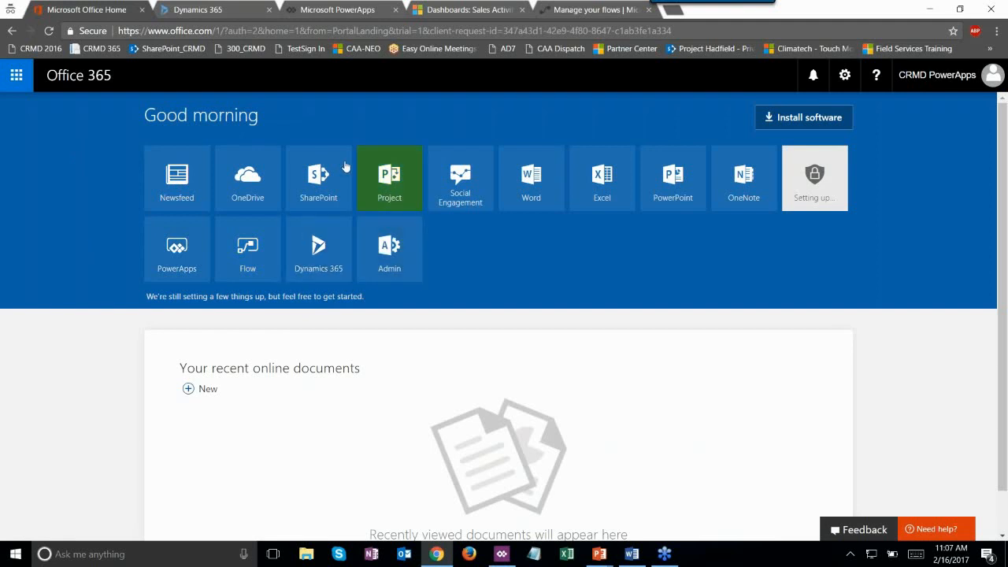
# - Open the PowerApps tile's link in a new browser tab and switch to that tab
pyautogui.rightClick(179, 265)
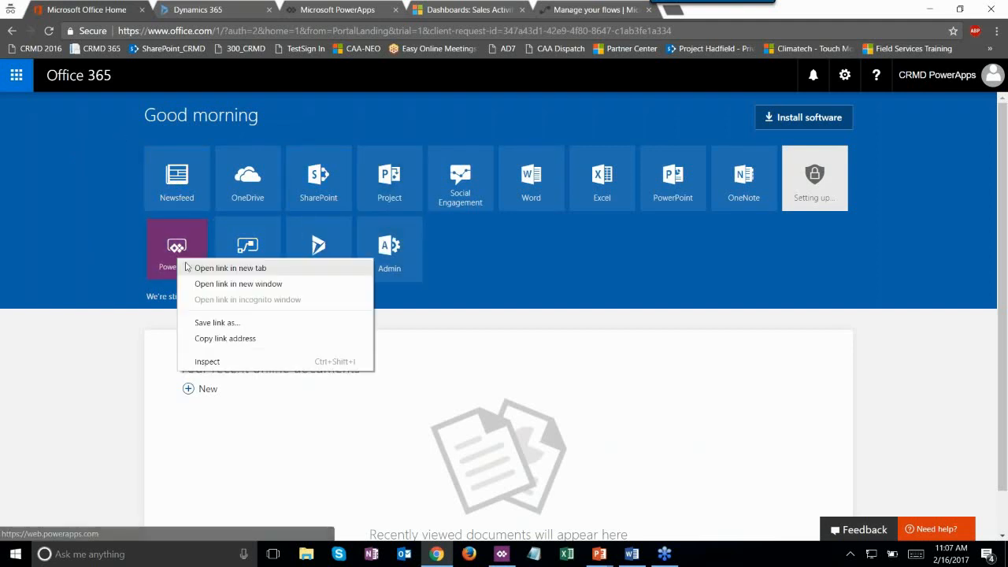
pyautogui.click(230, 267)
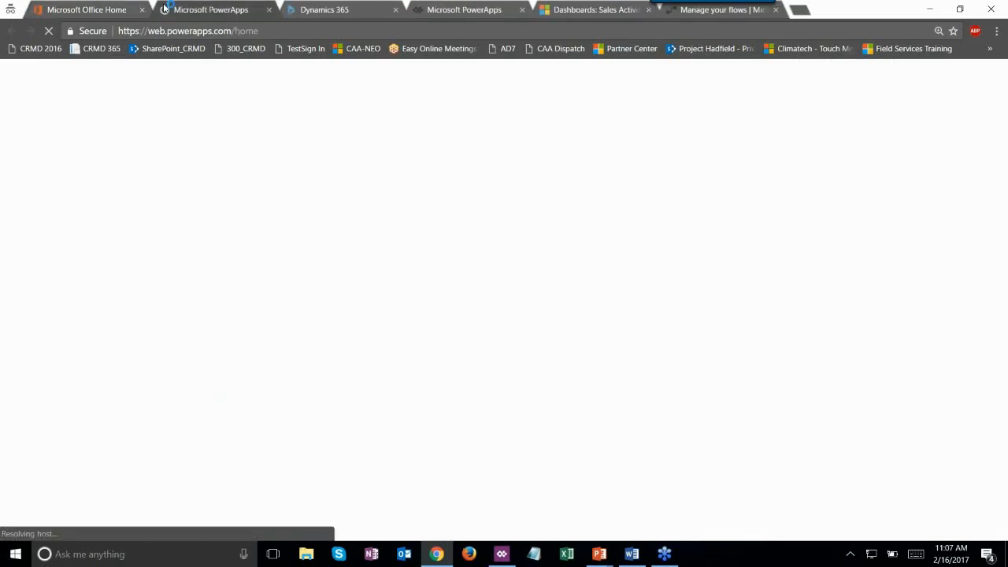
pyautogui.click(211, 10)
pyautogui.click(441, 10)
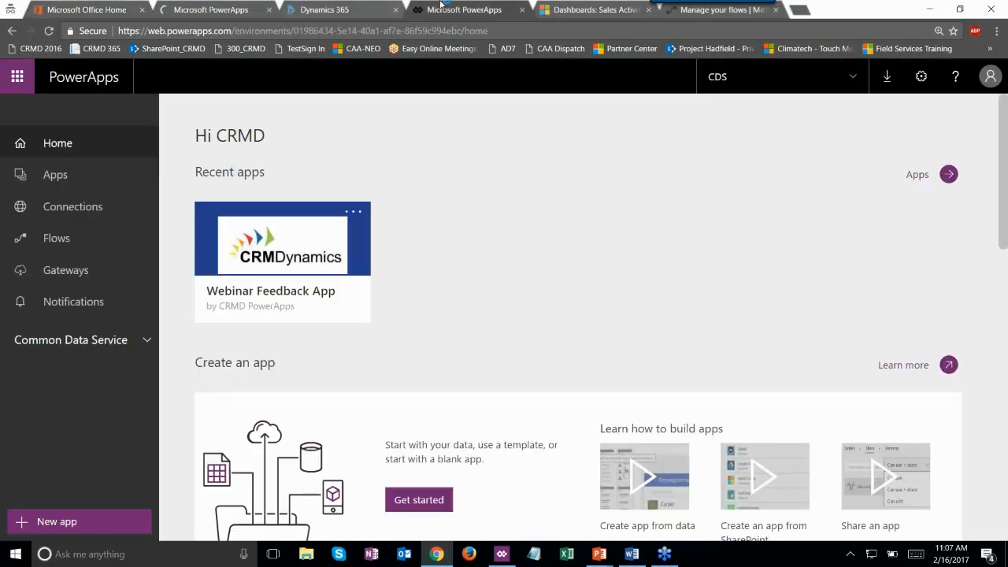
pyautogui.click(234, 6)
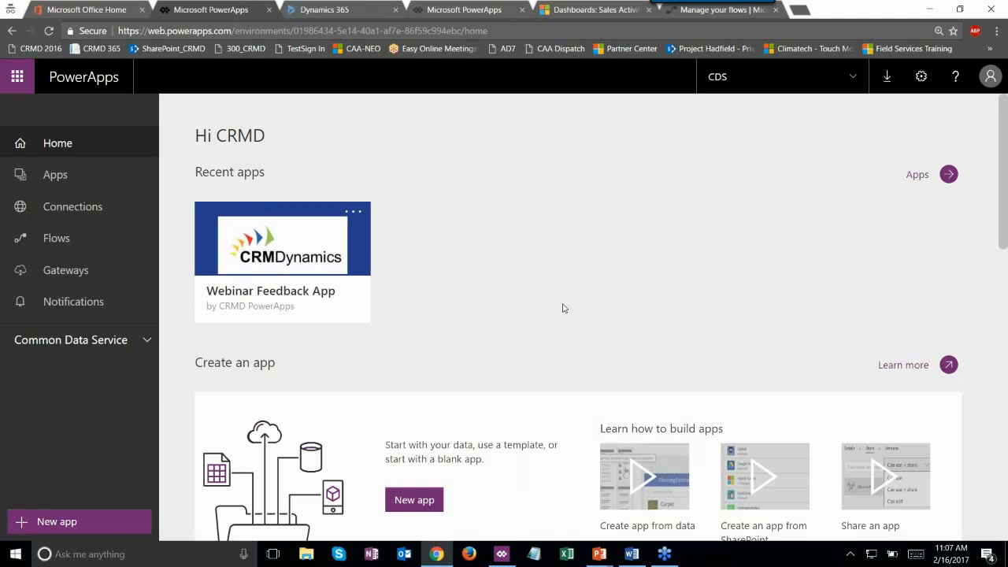
pyautogui.scroll(-1, 563, 308)
pyautogui.scroll(-1, 563, 308)
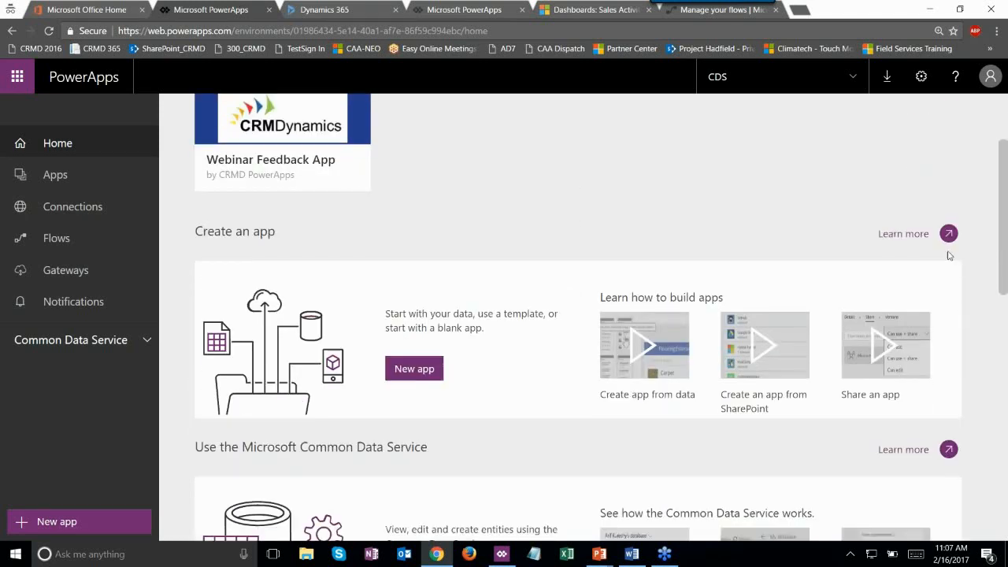
pyautogui.scroll(-1, 836, 278)
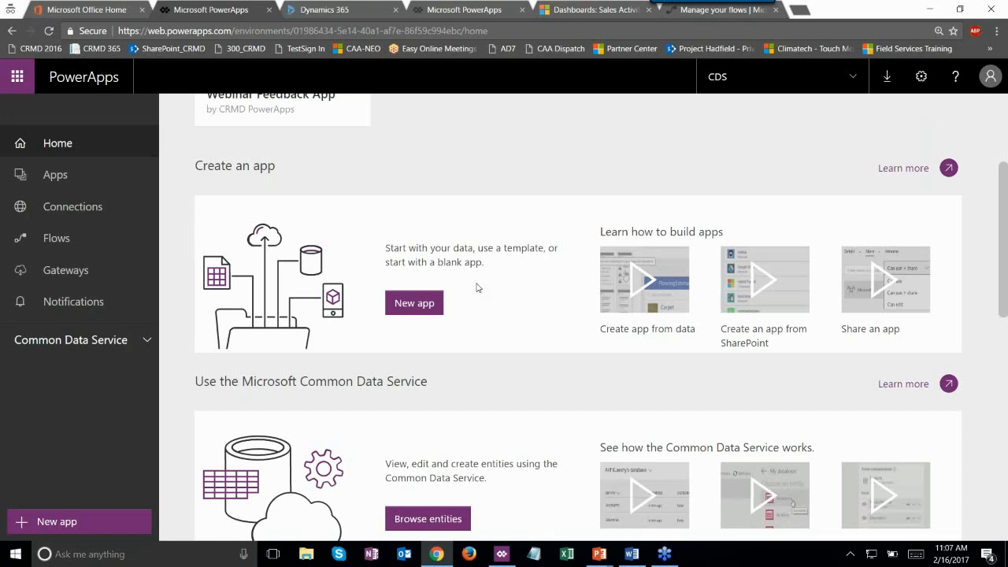
pyautogui.scroll(-2, 476, 288)
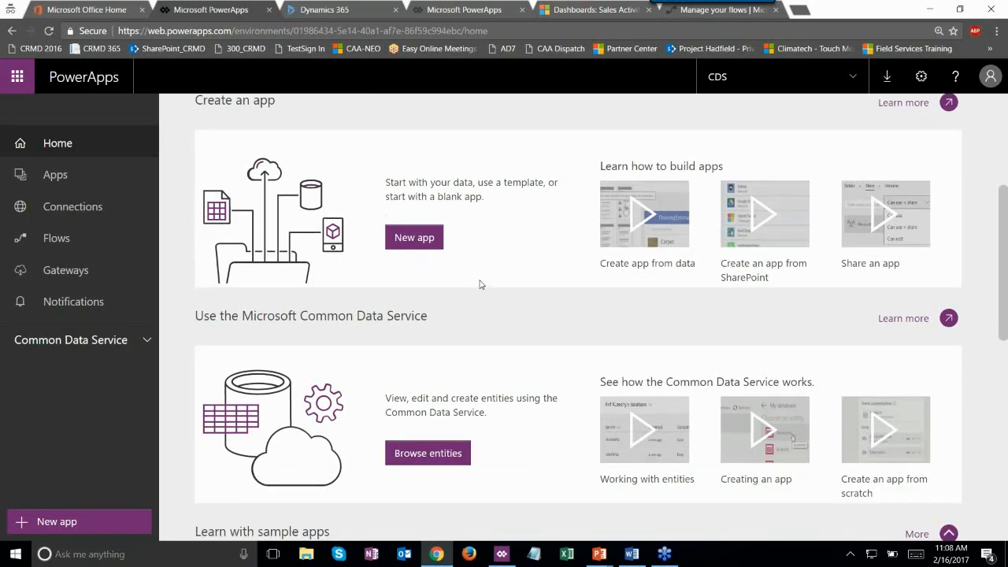
pyautogui.scroll(-4, 481, 285)
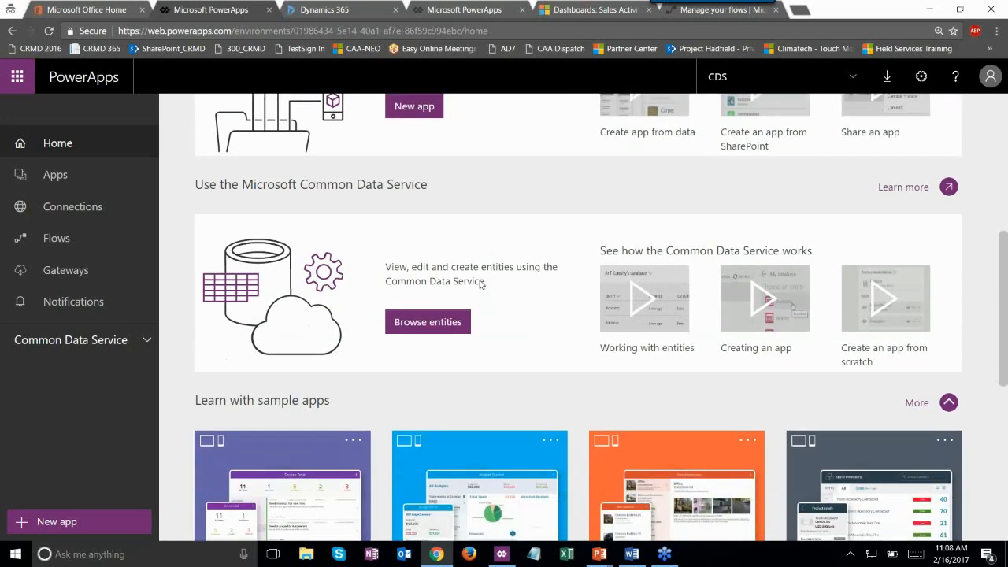
pyautogui.scroll(-5, 480, 284)
# - Launch the Service Desk sample app in its own tab
pyautogui.click(280, 221)
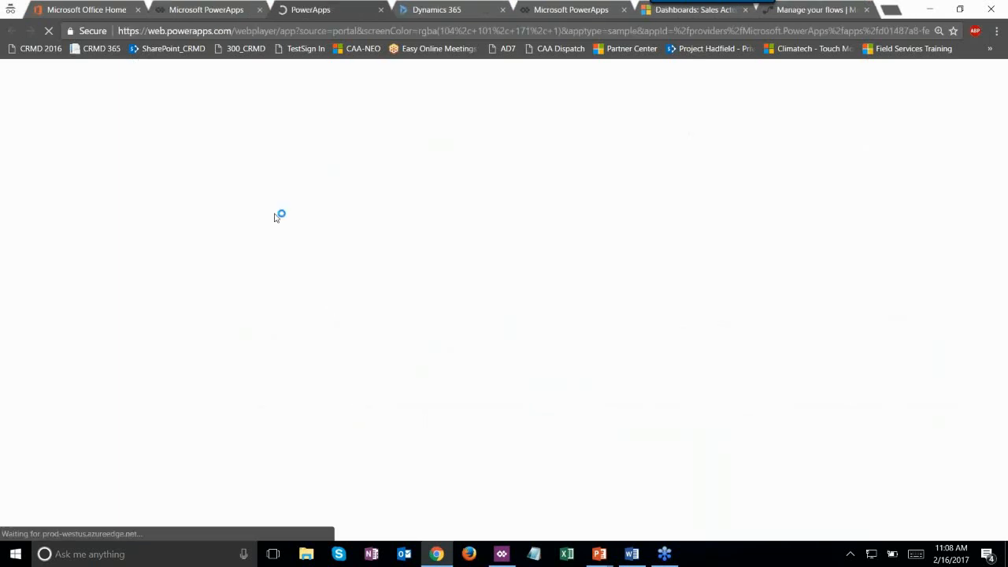
pyautogui.click(231, 6)
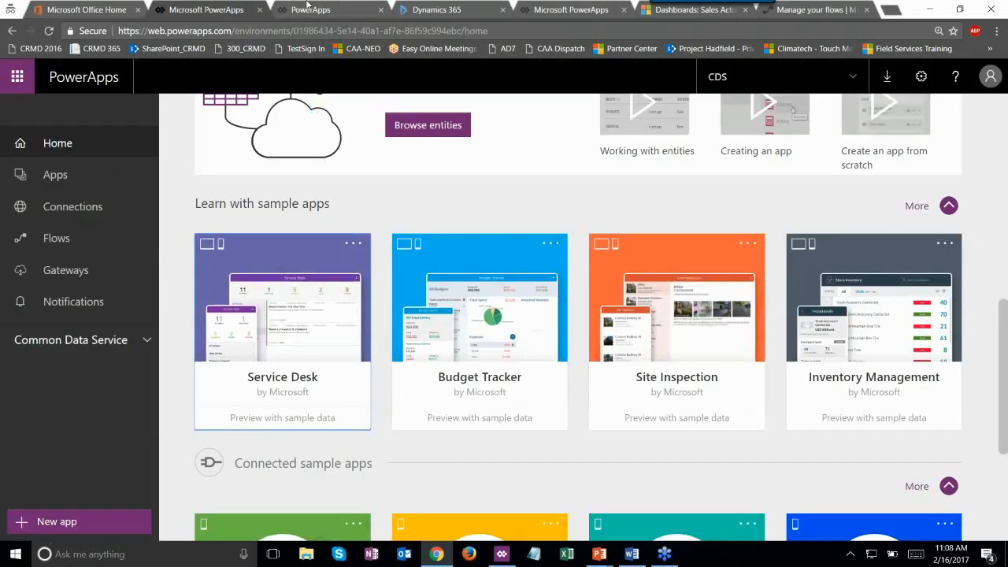
pyautogui.click(308, 6)
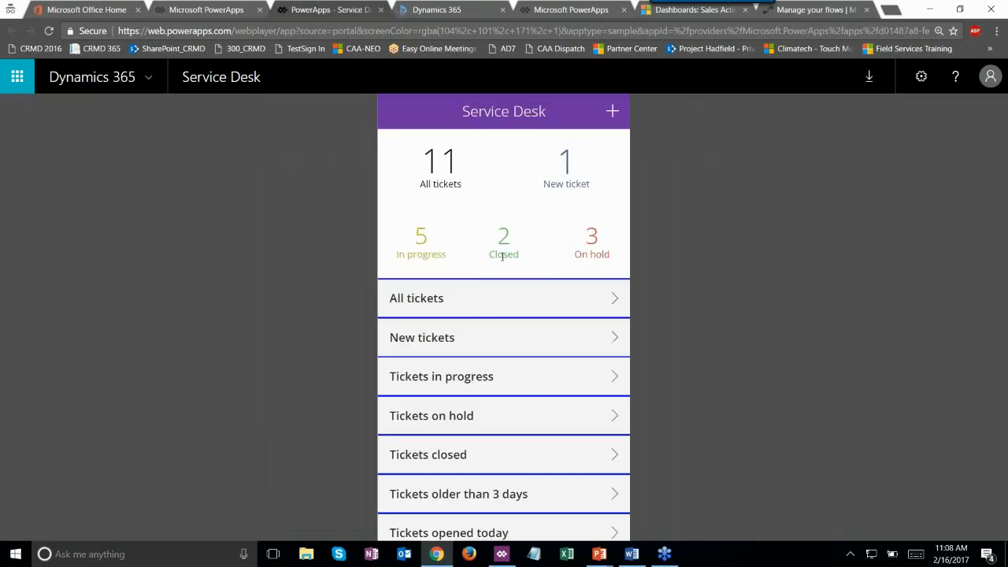
# - Preview the All tickets, New tickets and Tickets in progress lists in Service Desk
pyautogui.click(613, 297)
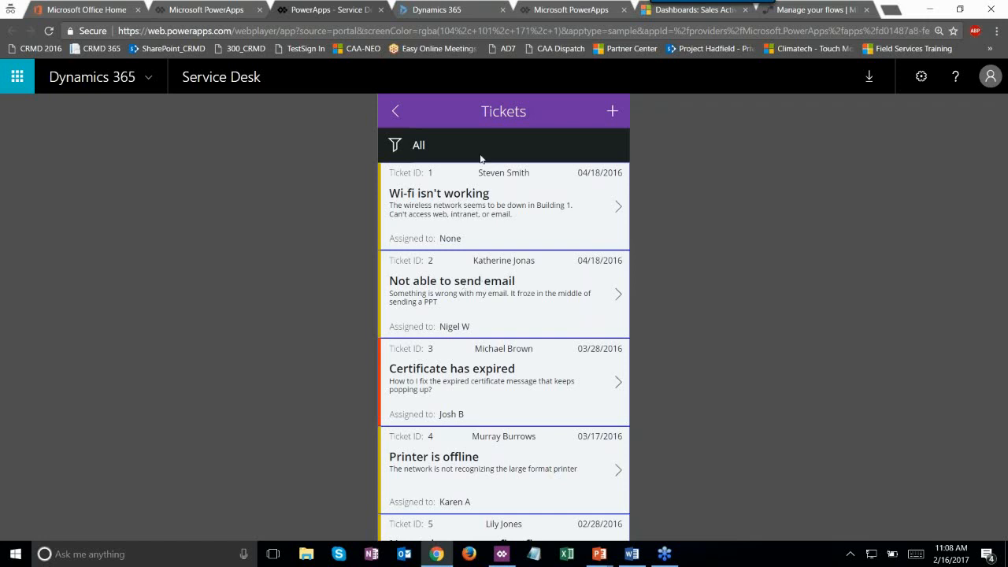
pyautogui.click(396, 111)
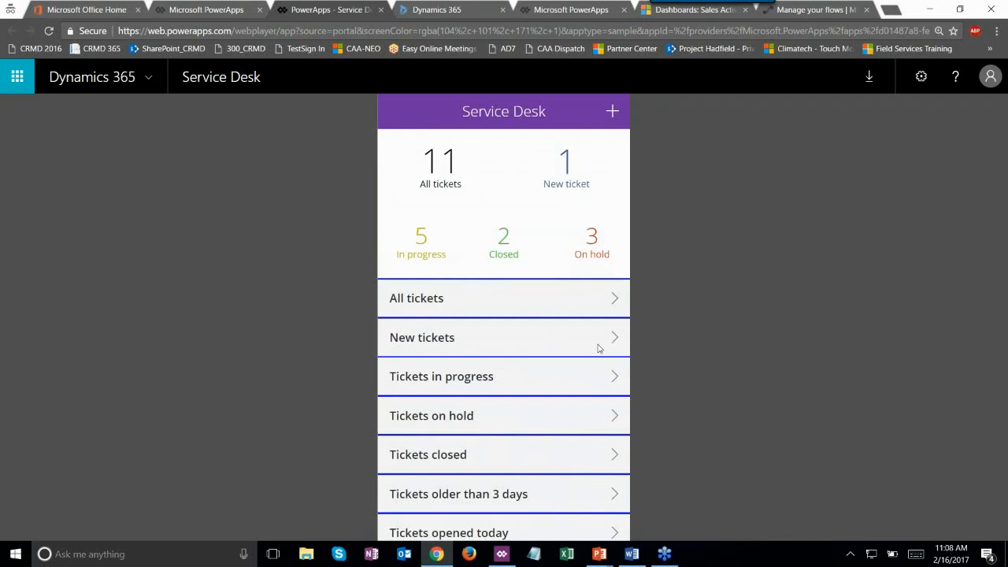
pyautogui.click(598, 348)
pyautogui.click(405, 118)
pyautogui.click(611, 375)
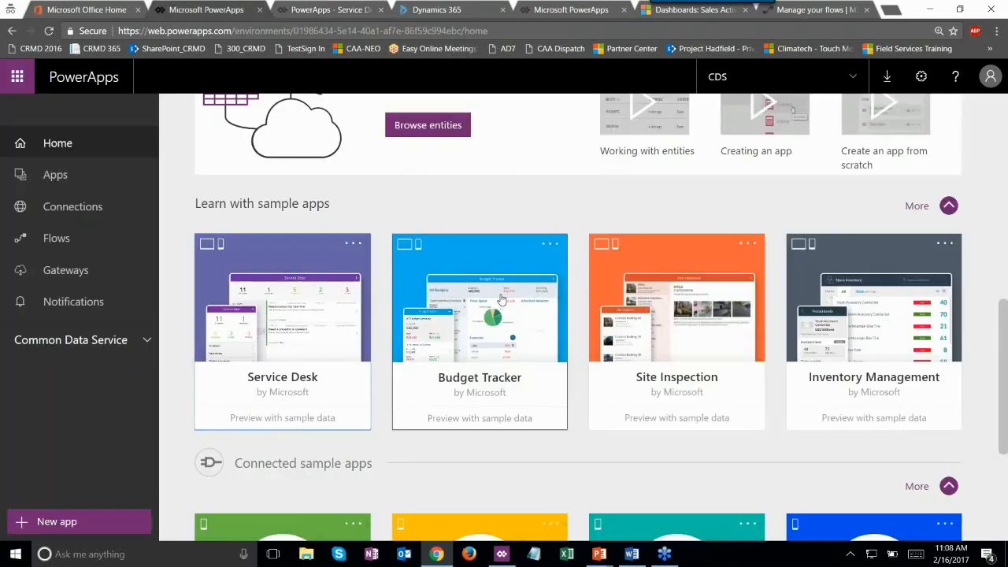
# - Browse the list of all apps, then go to the Connections page
pyautogui.scroll(1, 501, 300)
pyautogui.scroll(-4, 794, 326)
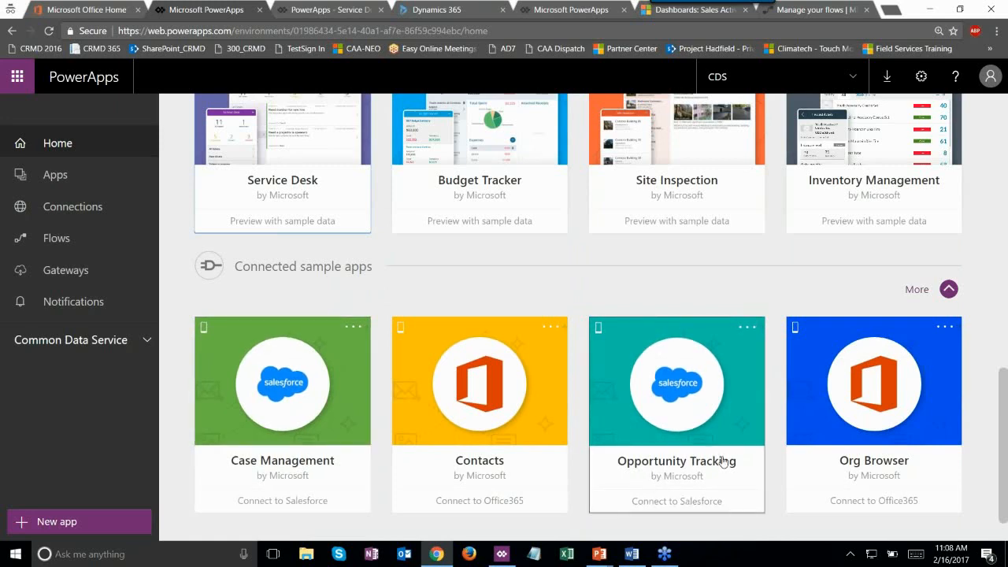
pyautogui.scroll(-1, 723, 462)
pyautogui.scroll(3, 270, 354)
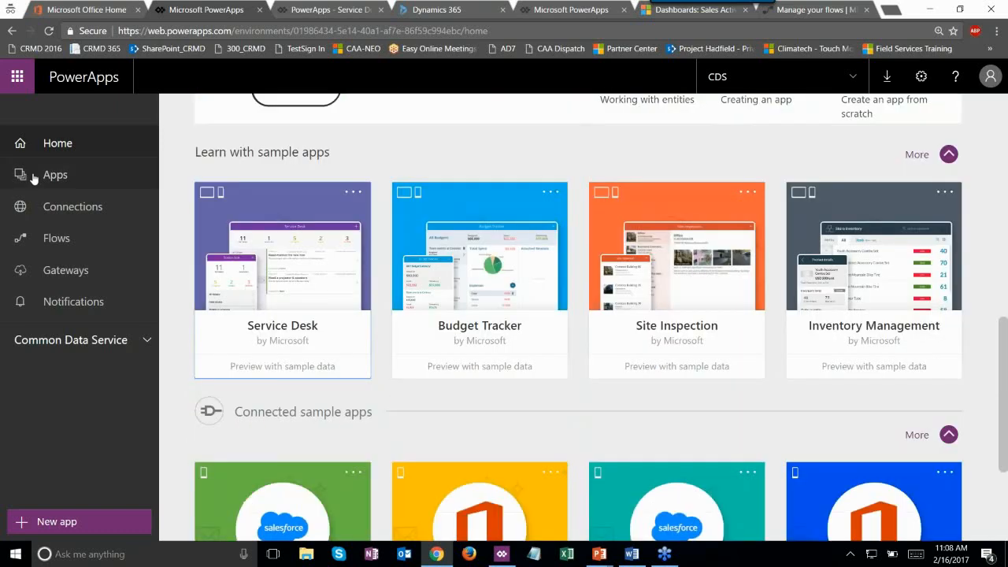
pyautogui.click(34, 178)
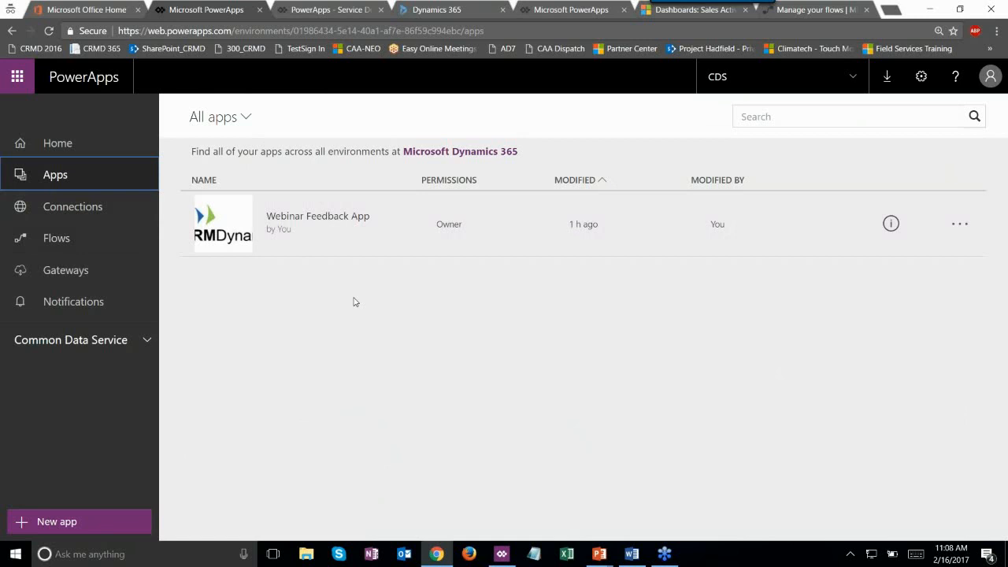
pyautogui.click(92, 216)
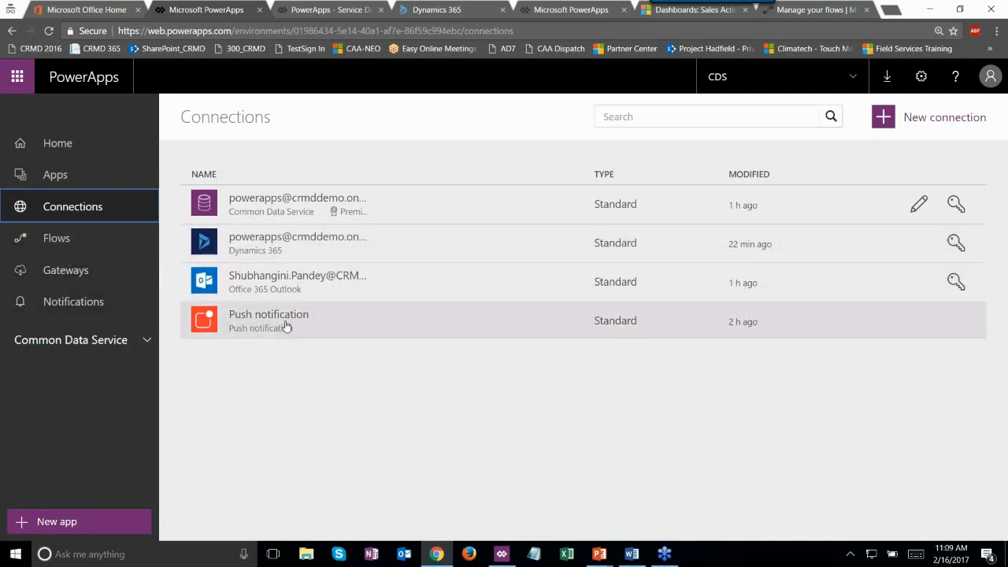
# - Start a new connection and scroll the connector catalogue down to Dynamics 365
pyautogui.click(909, 119)
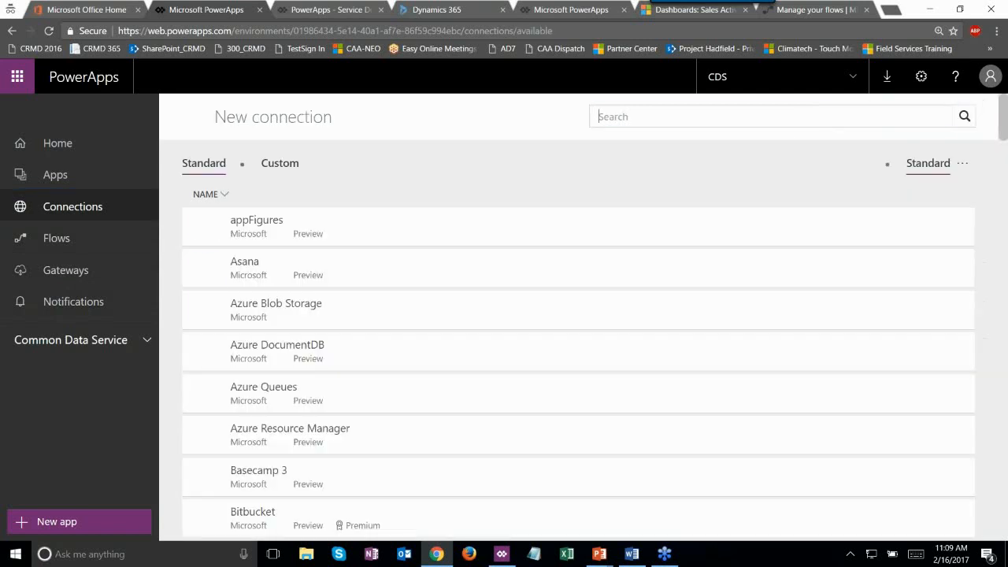
pyautogui.scroll(-3, 425, 315)
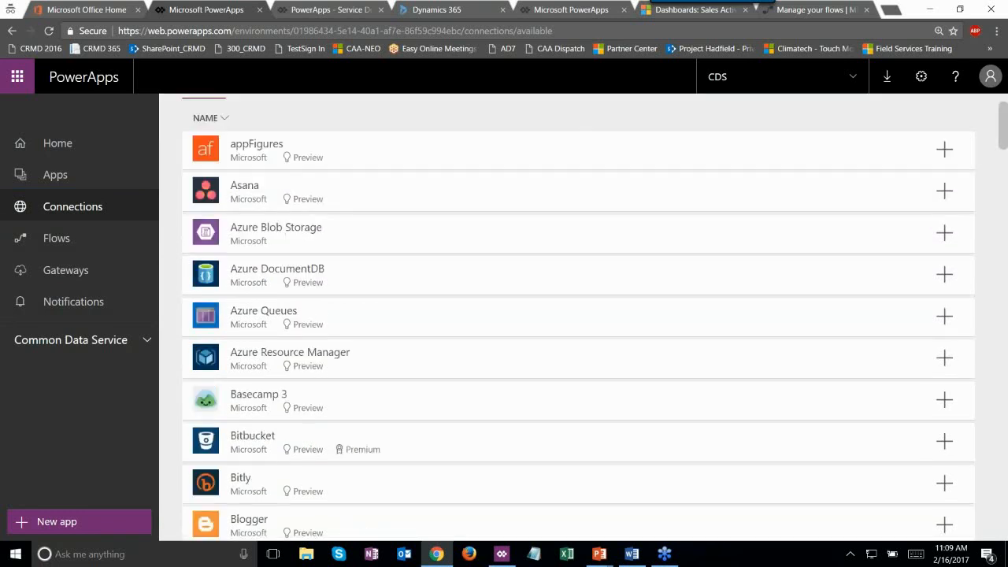
pyautogui.scroll(-3, 425, 331)
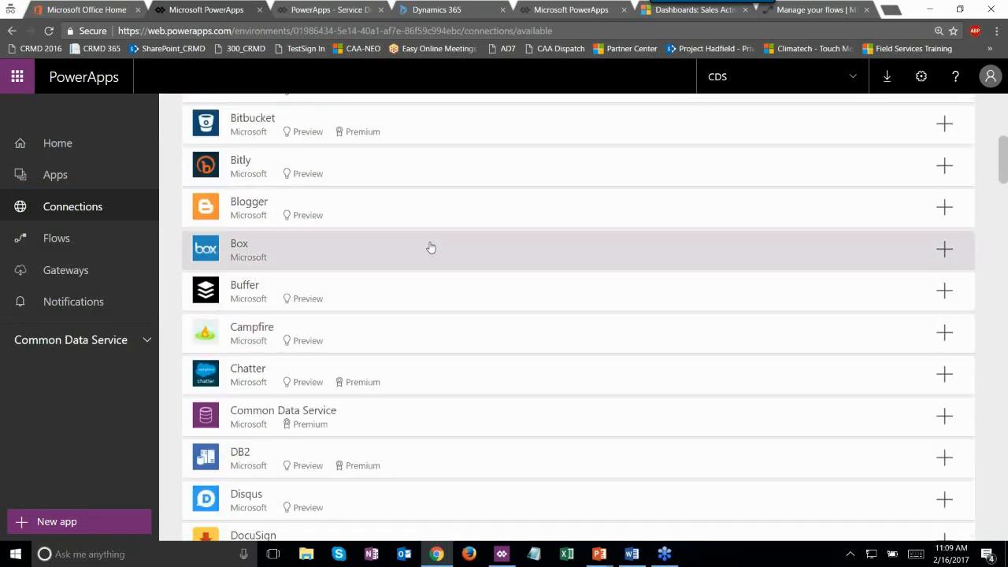
pyautogui.scroll(-1, 433, 249)
pyautogui.scroll(-3, 441, 315)
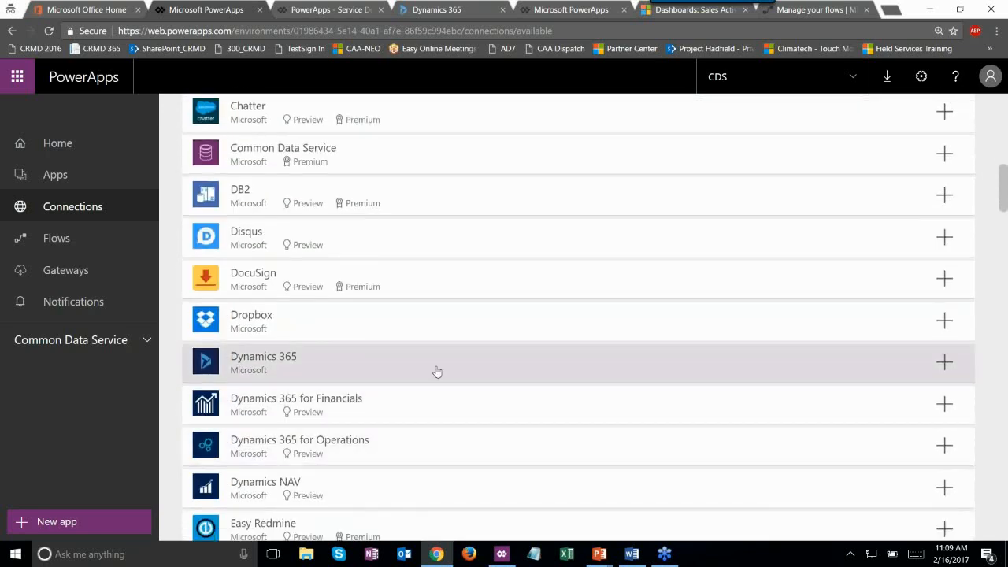
pyautogui.scroll(-1, 437, 371)
pyautogui.scroll(-4, 436, 354)
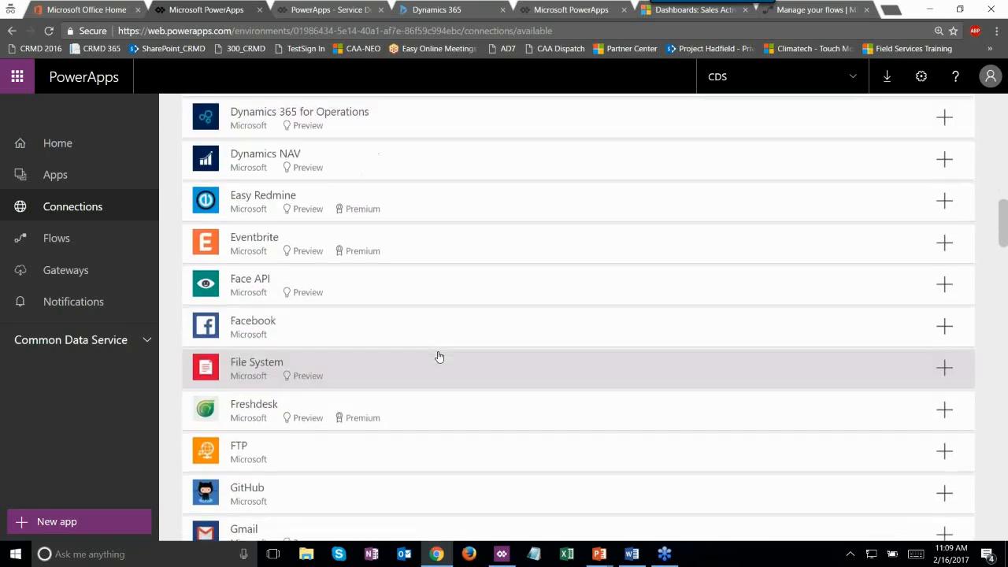
pyautogui.scroll(2, 435, 351)
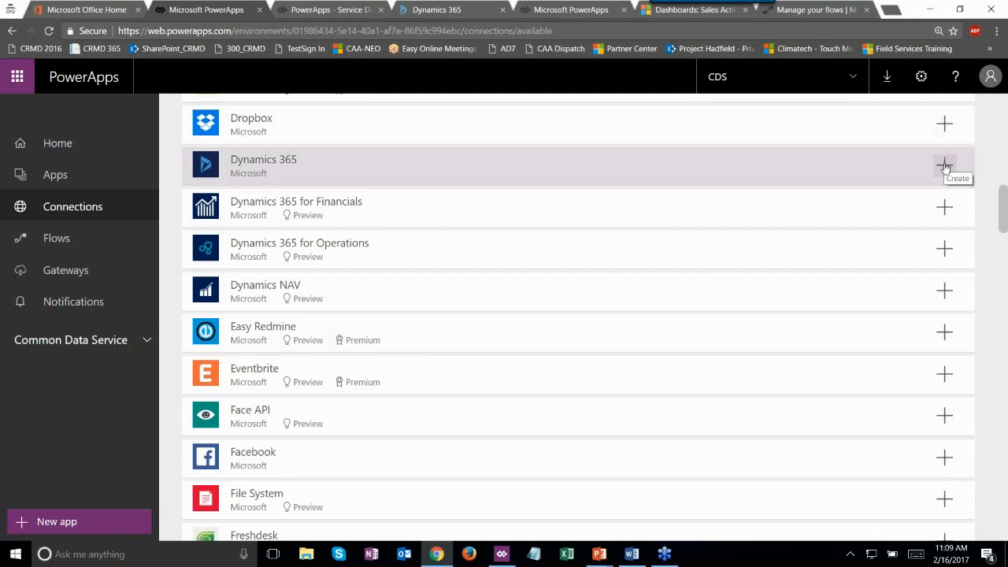
# - Create a Dynamics 365 connection with the signed-in organisation account and check its details
pyautogui.click(945, 167)
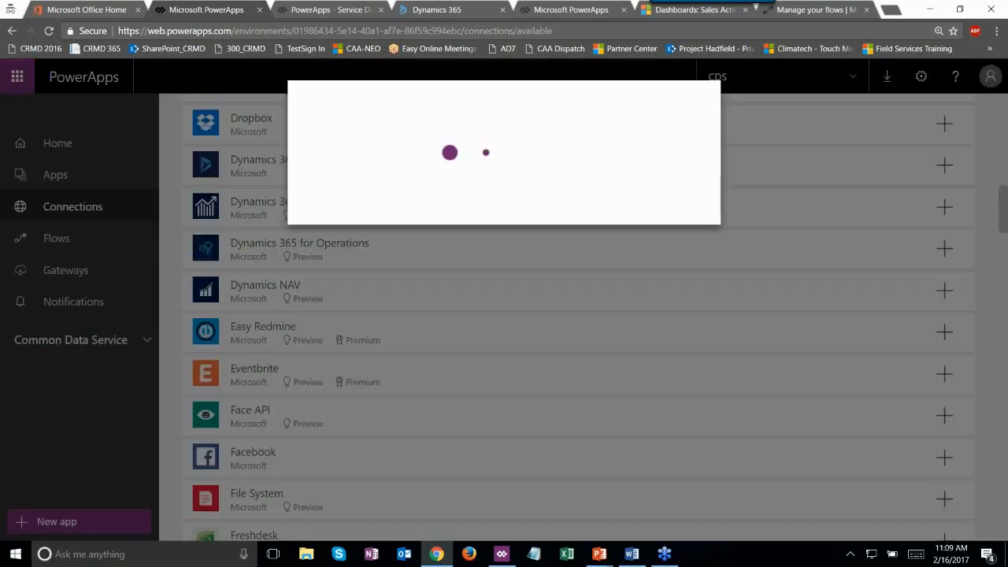
pyautogui.click(628, 230)
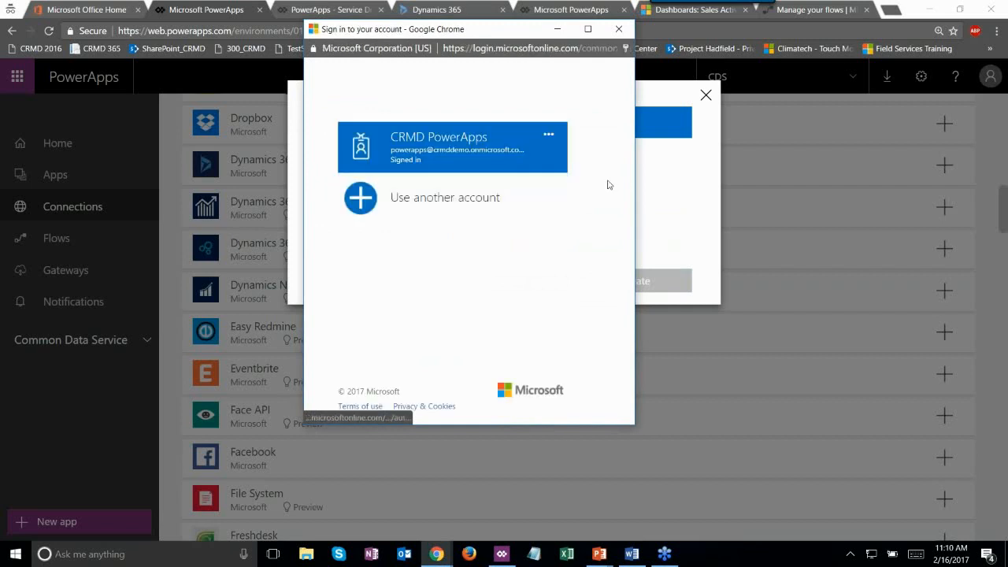
pyautogui.click(489, 158)
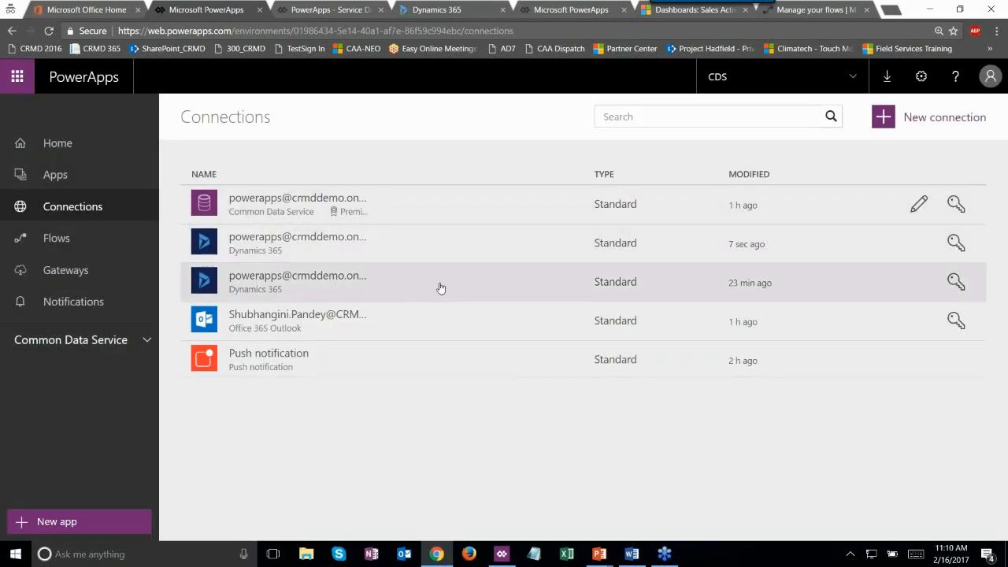
pyautogui.click(791, 258)
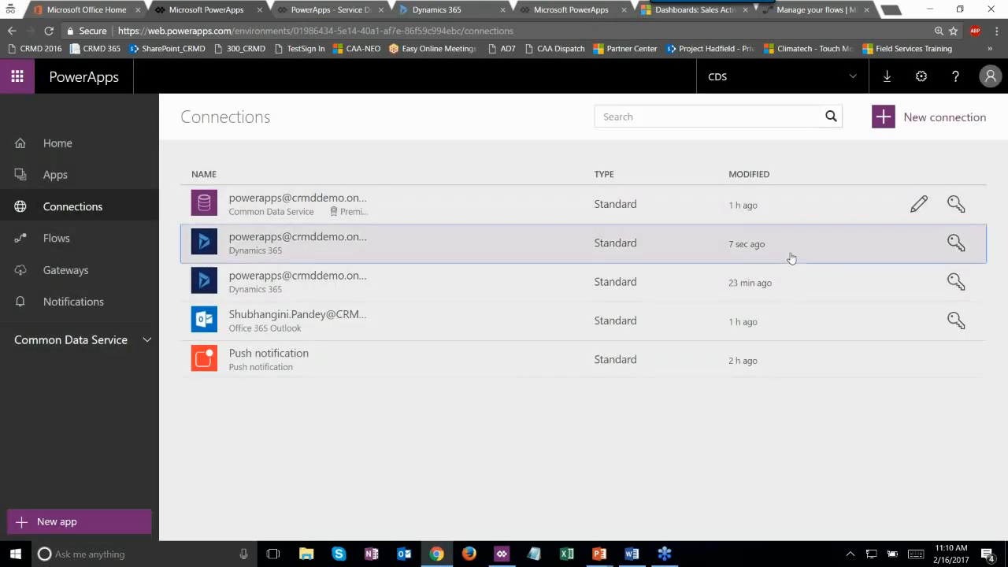
pyautogui.click(190, 121)
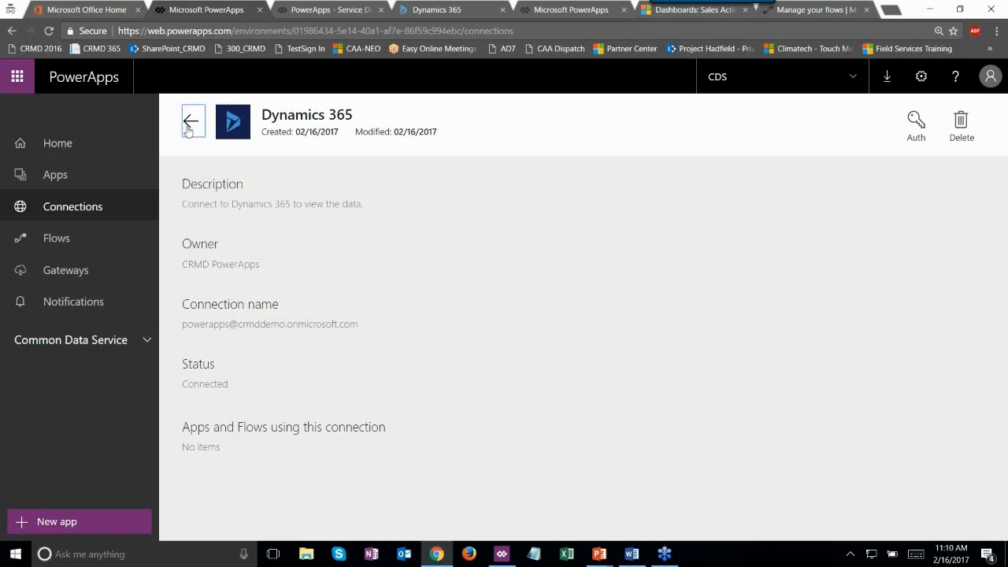
# - View the Flows list showing Create CRM Record, then go to the Gateways page
pyautogui.click(58, 247)
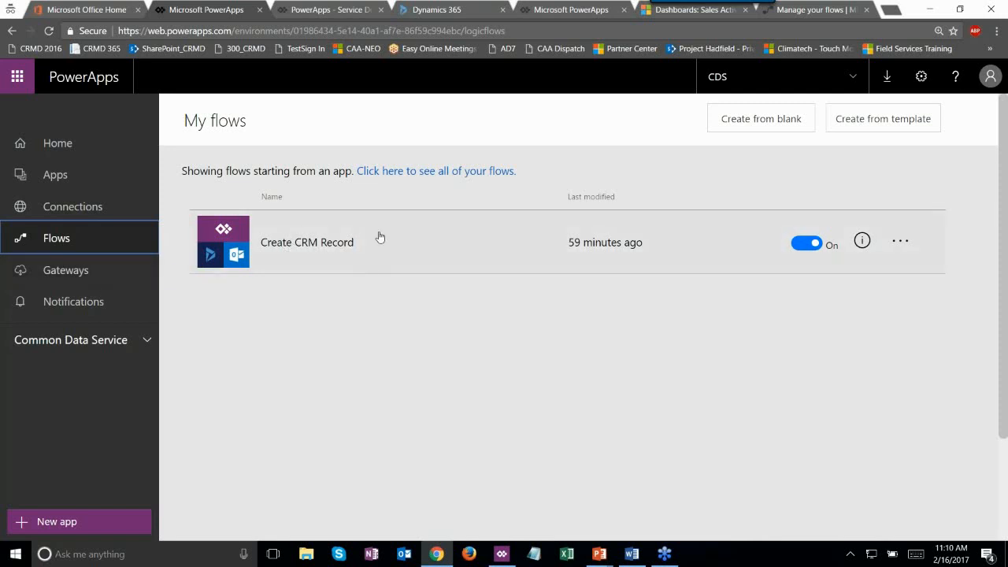
pyautogui.click(124, 282)
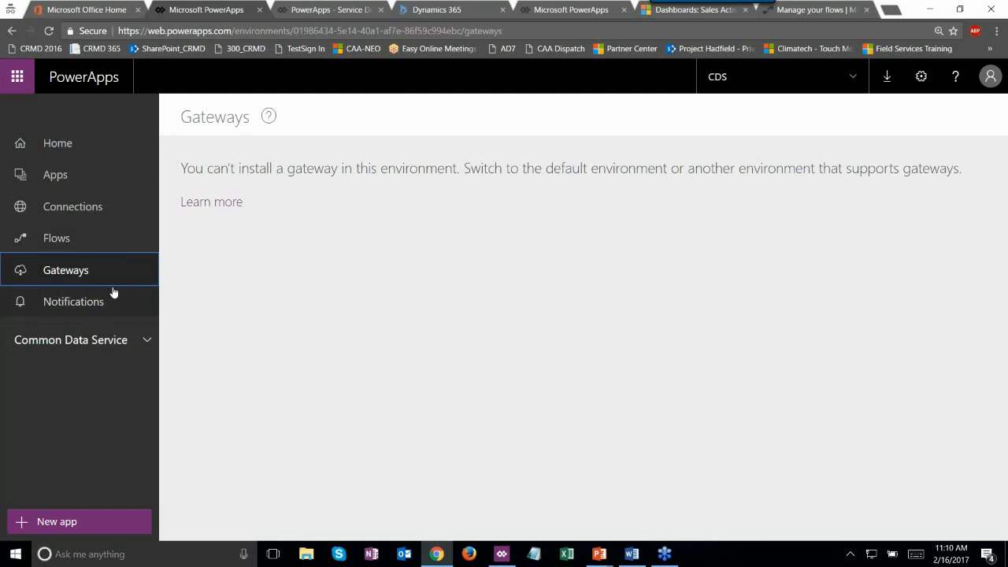
# - Visit Connections and Notifications, and expand the Common Data Service section
pyautogui.click(116, 217)
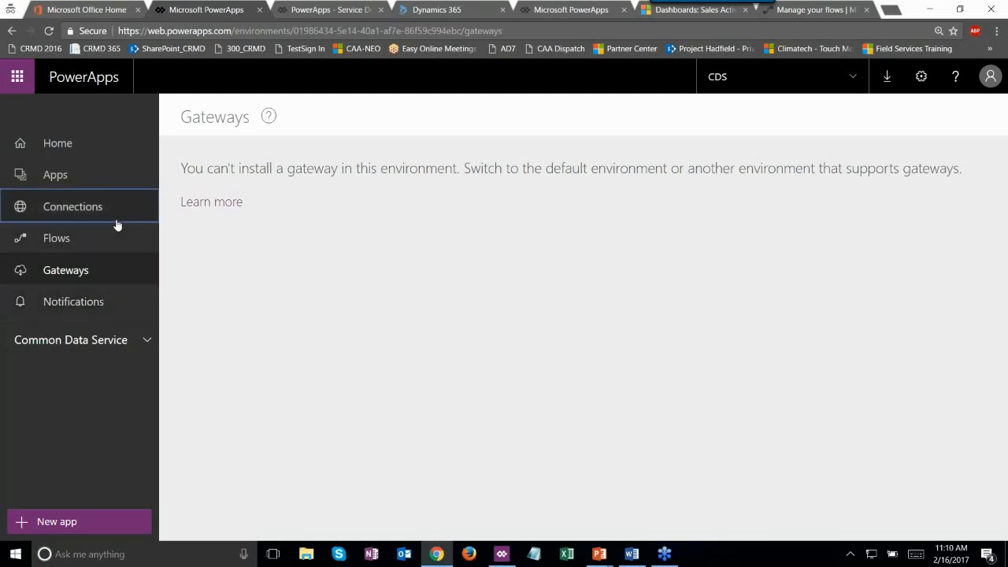
pyautogui.click(118, 309)
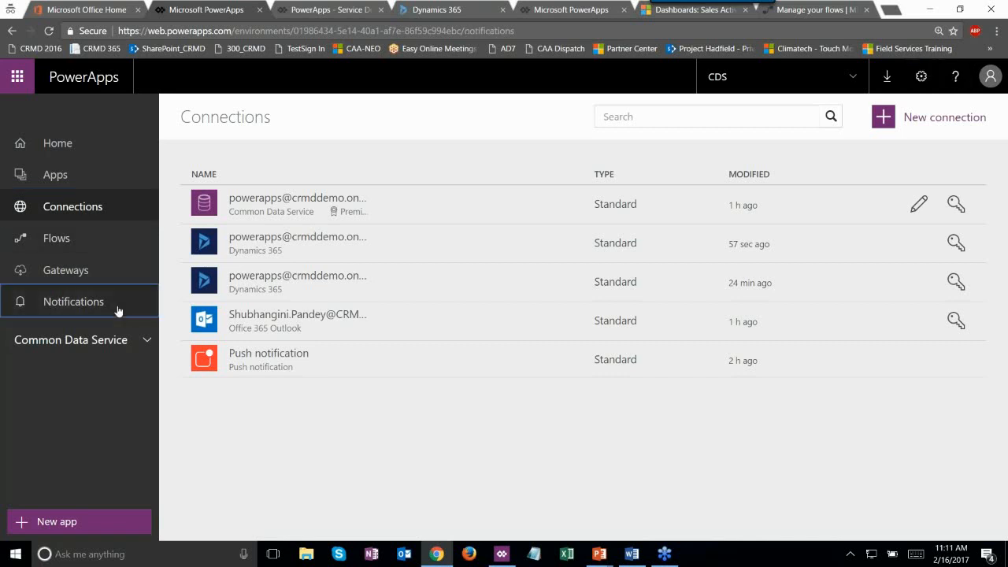
pyautogui.click(149, 342)
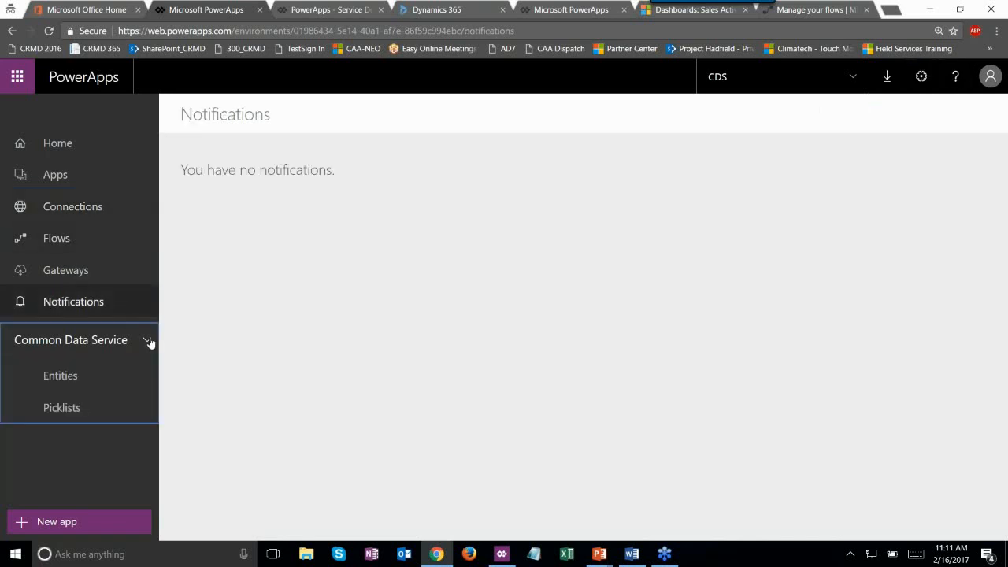
pyautogui.click(98, 346)
pyautogui.click(99, 346)
# - Browse the CDS Entities and Picklists lists, then return to Home
pyautogui.click(95, 376)
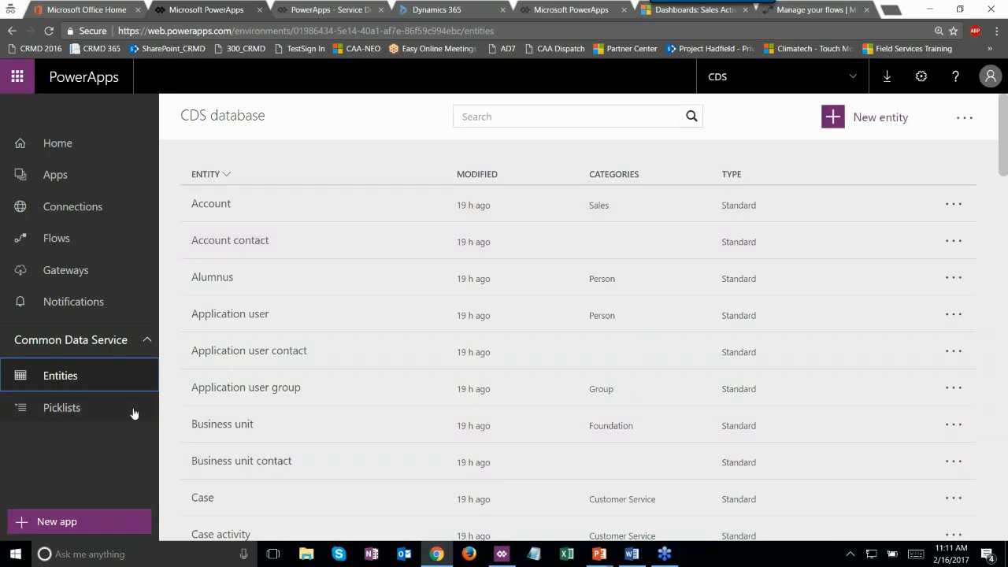
pyautogui.click(133, 413)
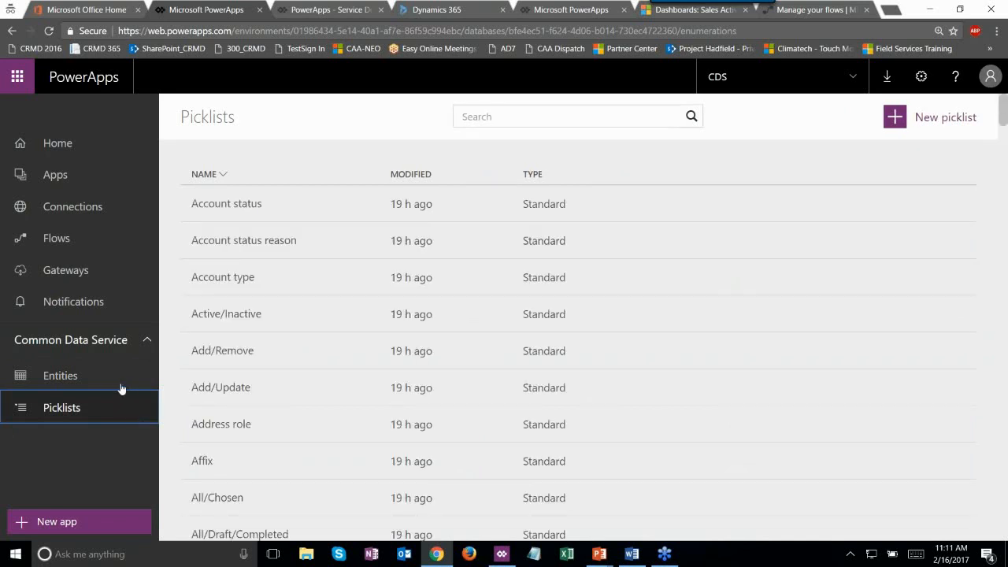
pyautogui.click(119, 376)
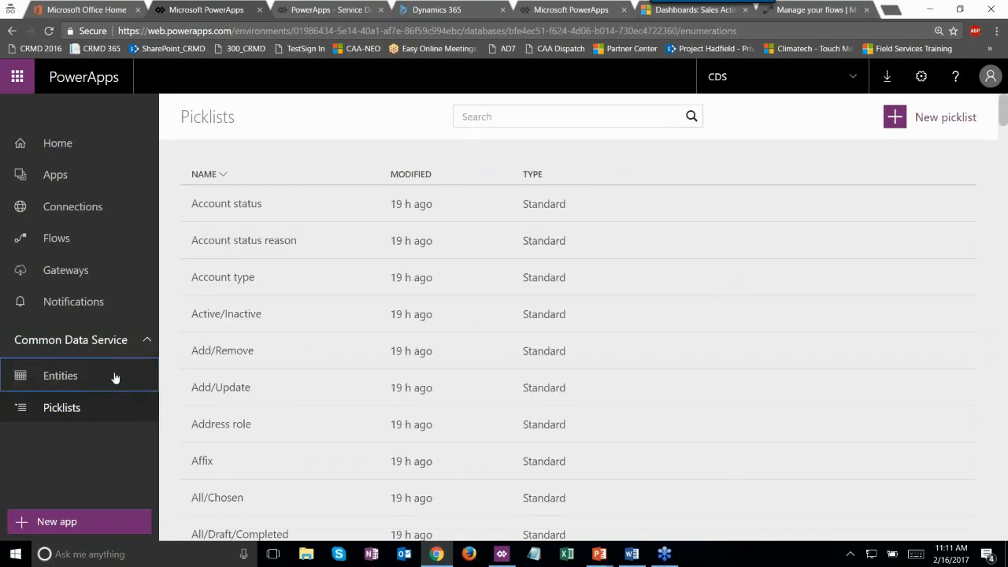
pyautogui.click(74, 145)
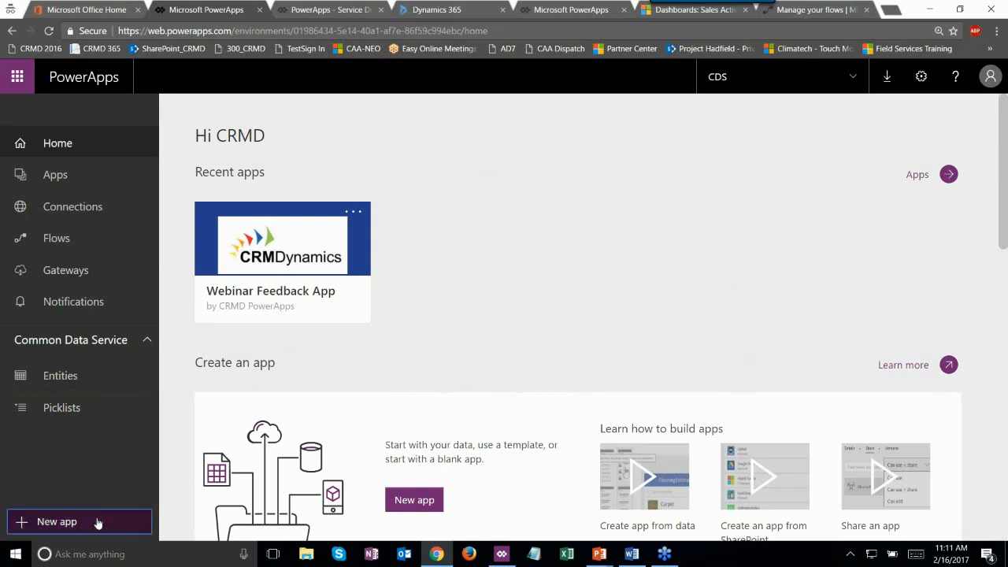
# - Start a new app and choose PowerApps Studio for Windows
pyautogui.click(97, 522)
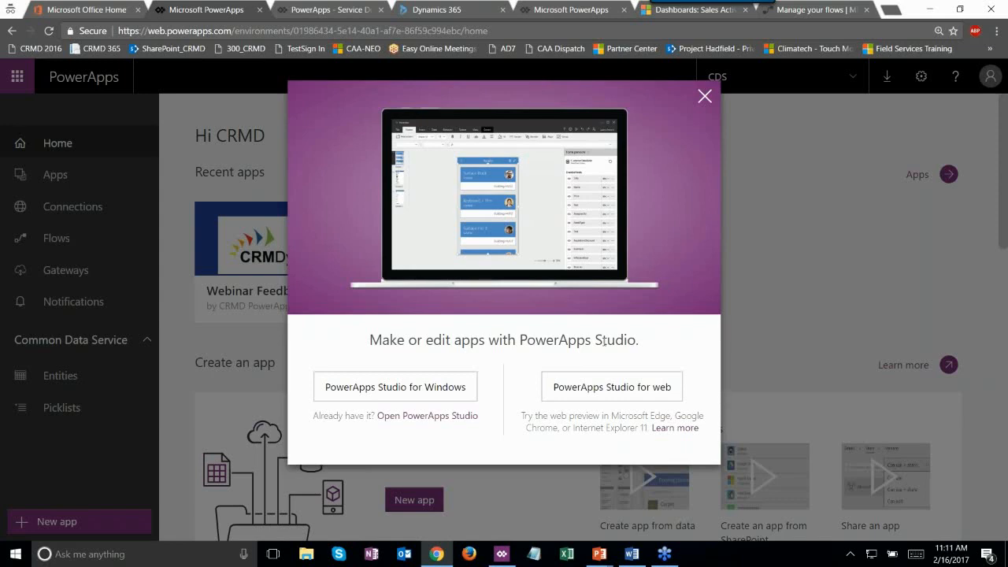
pyautogui.click(463, 400)
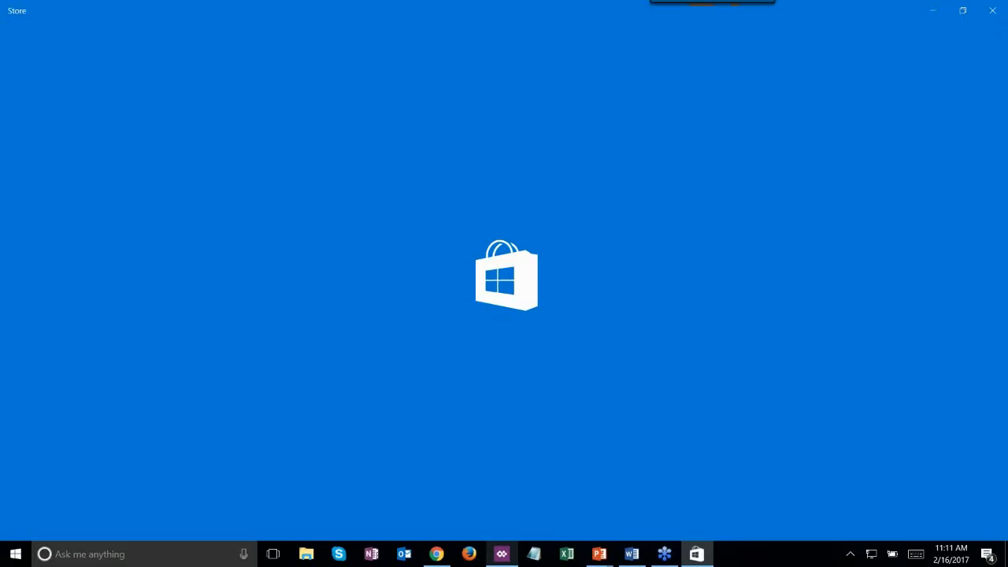
# - Switch to PowerApps Studio for Windows and go to New from the main menu
pyautogui.moveTo(509, 555)
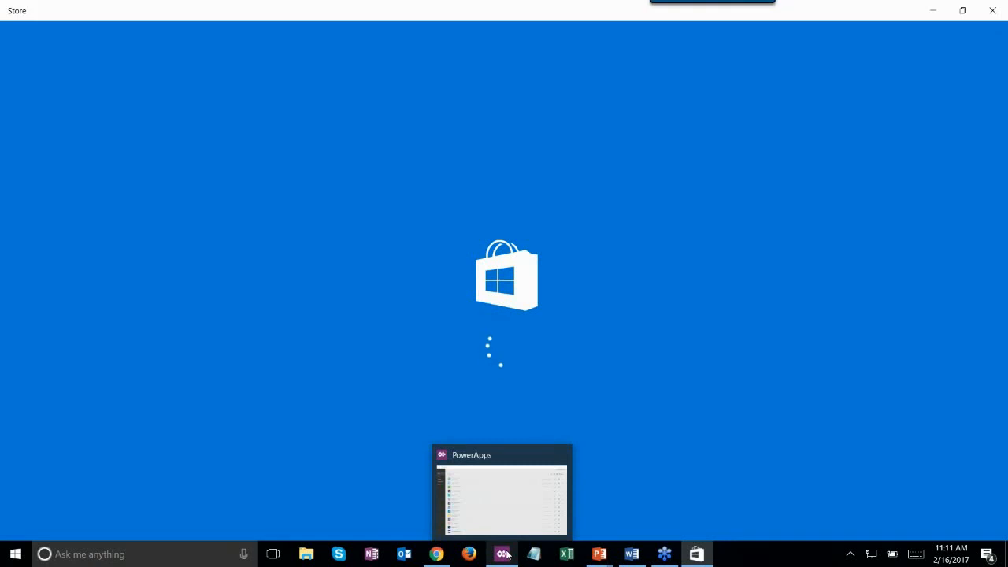
pyautogui.click(508, 555)
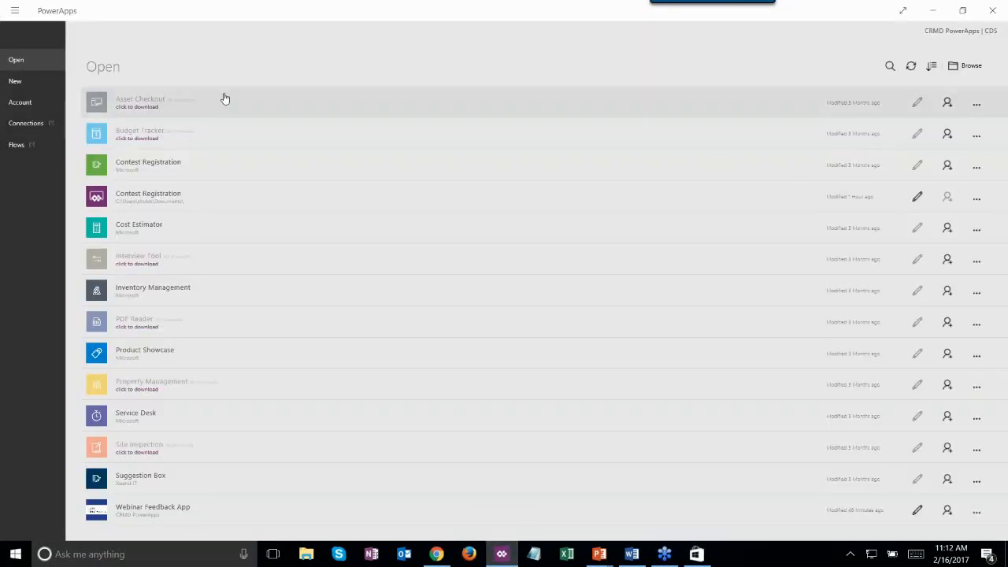
pyautogui.click(15, 11)
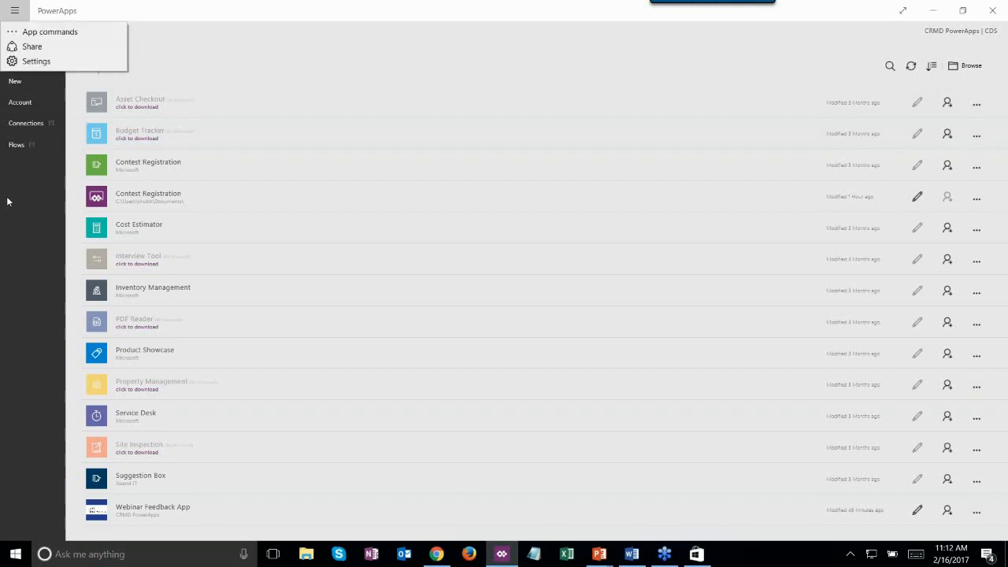
pyautogui.click(16, 84)
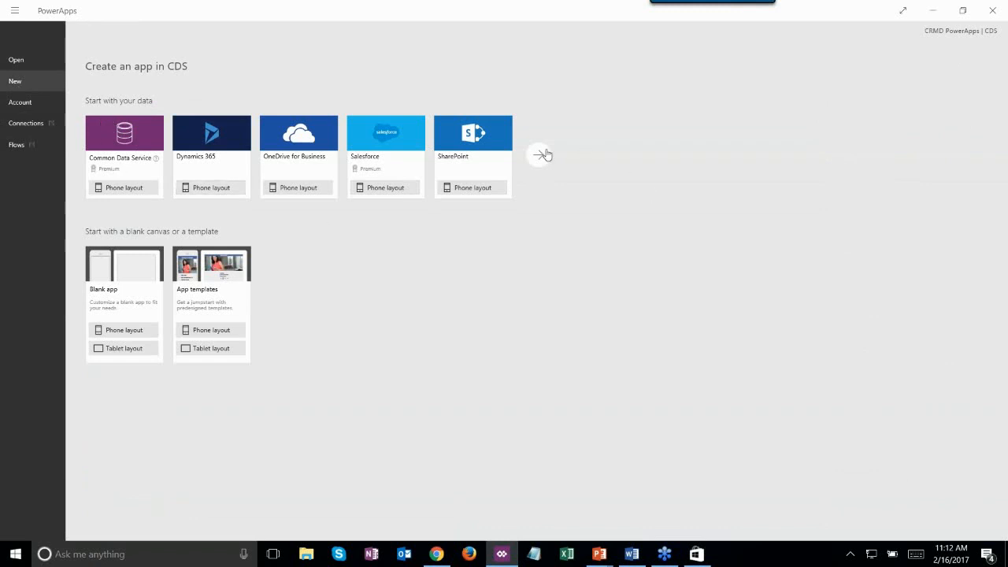
# - Start a Dynamics 365 phone-layout app from the CRMD dataset with the Webinar Feedback table selected
pyautogui.click(234, 194)
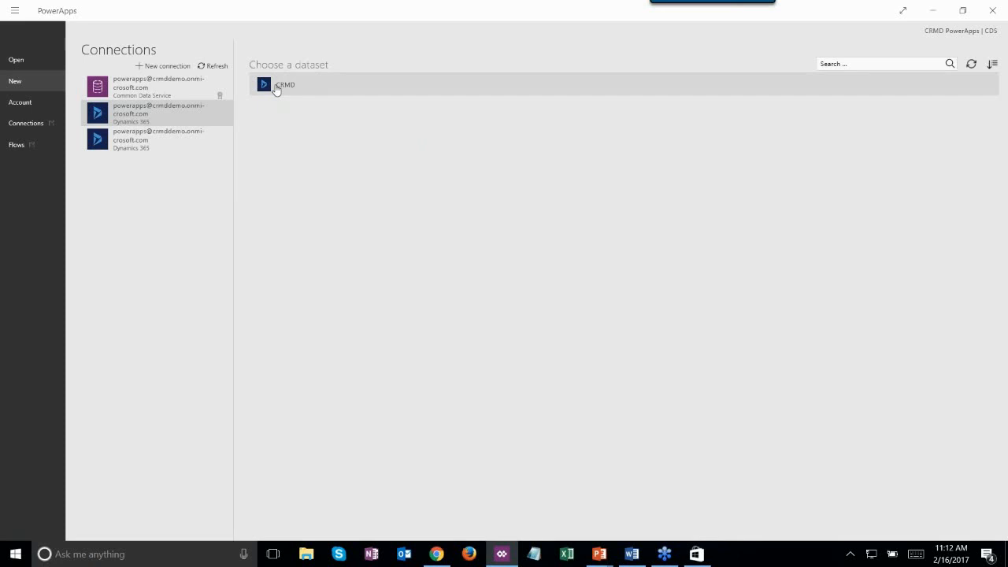
pyautogui.click(276, 89)
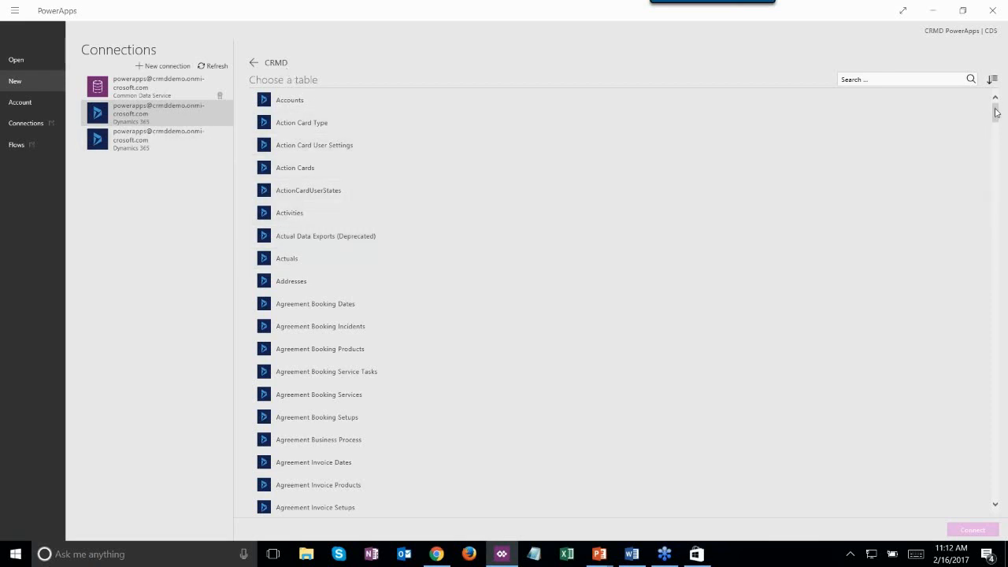
pyautogui.moveTo(994, 110); pyautogui.dragTo(995, 482)
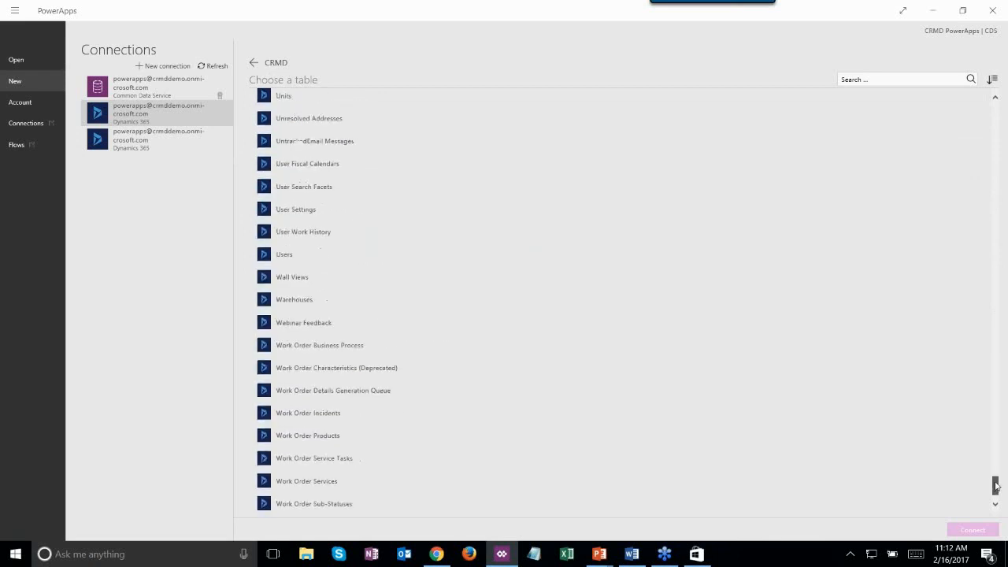
pyautogui.click(446, 329)
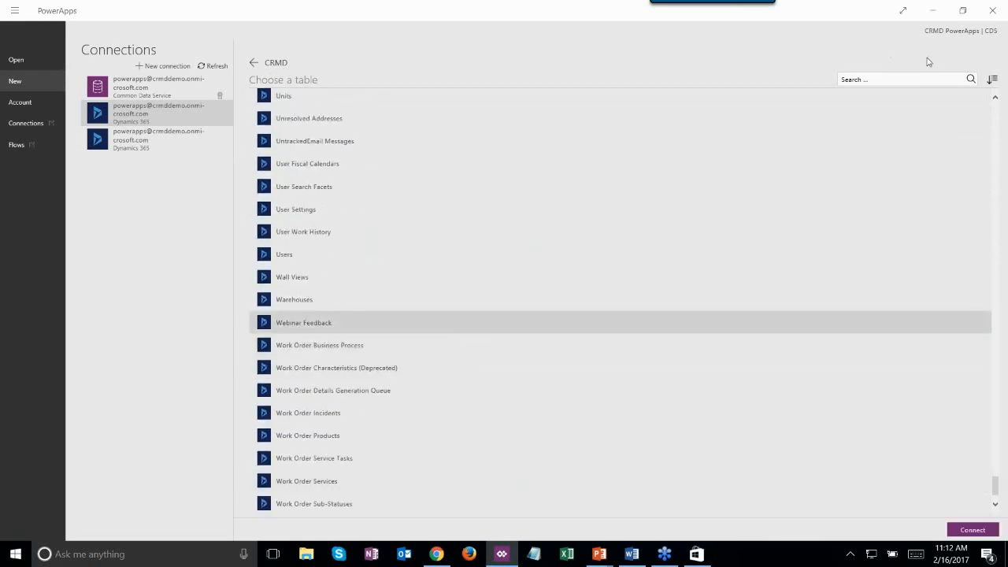
pyautogui.click(492, 316)
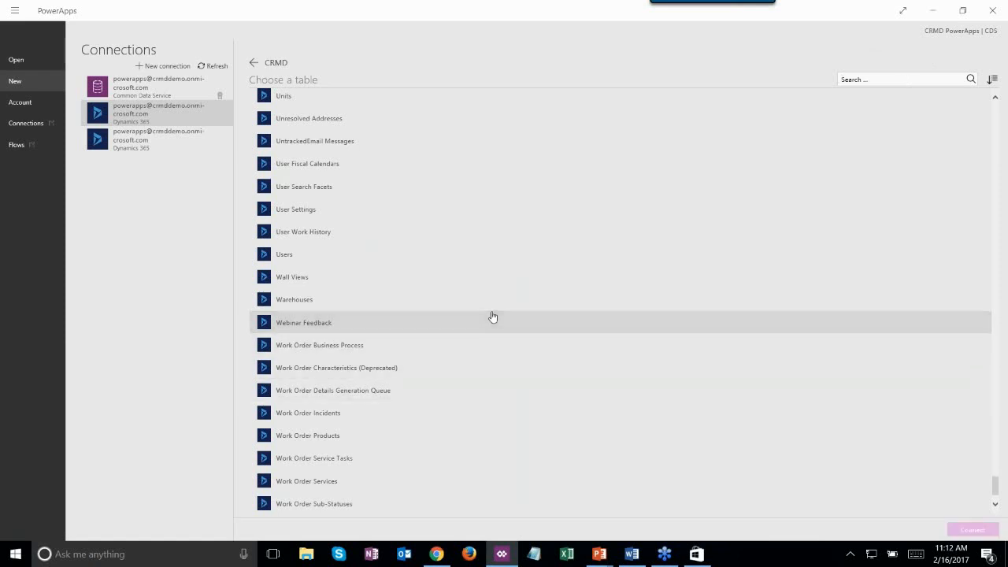
pyautogui.click(383, 320)
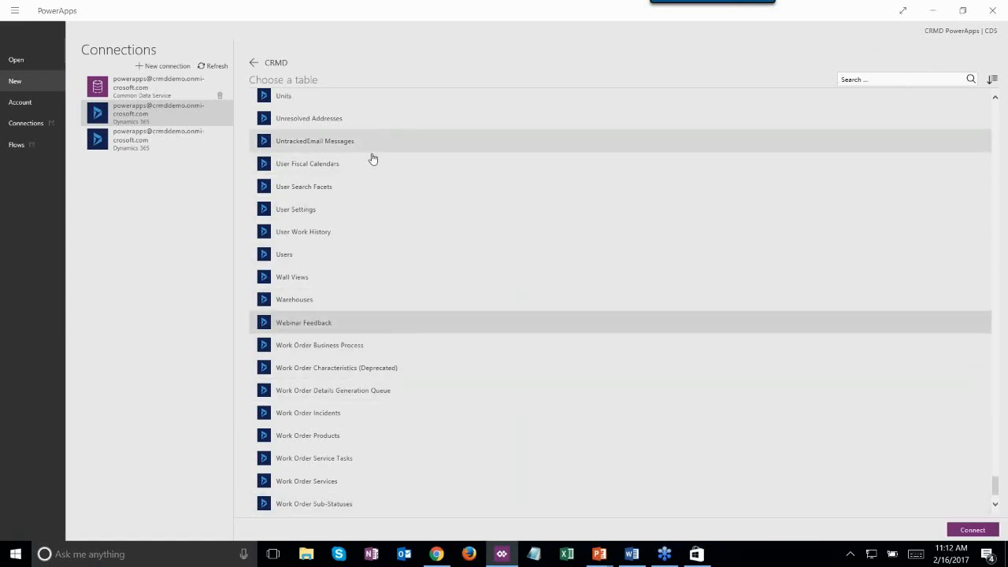
# - Connect the new app to the Webinar Feedback table so PowerApps generates its browse, detail and edit screens
pyautogui.click(971, 531)
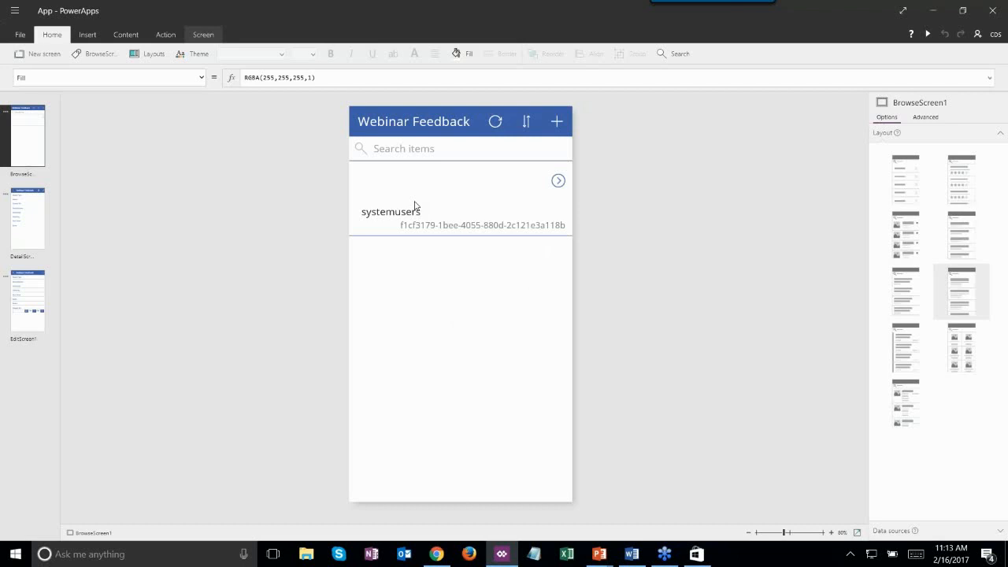
pyautogui.click(415, 195)
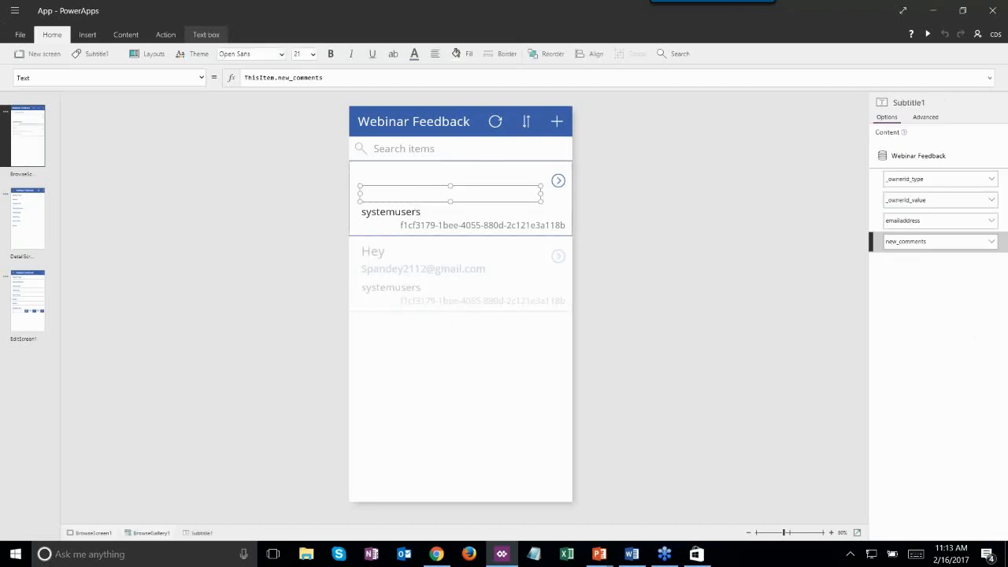
pyautogui.click(496, 167)
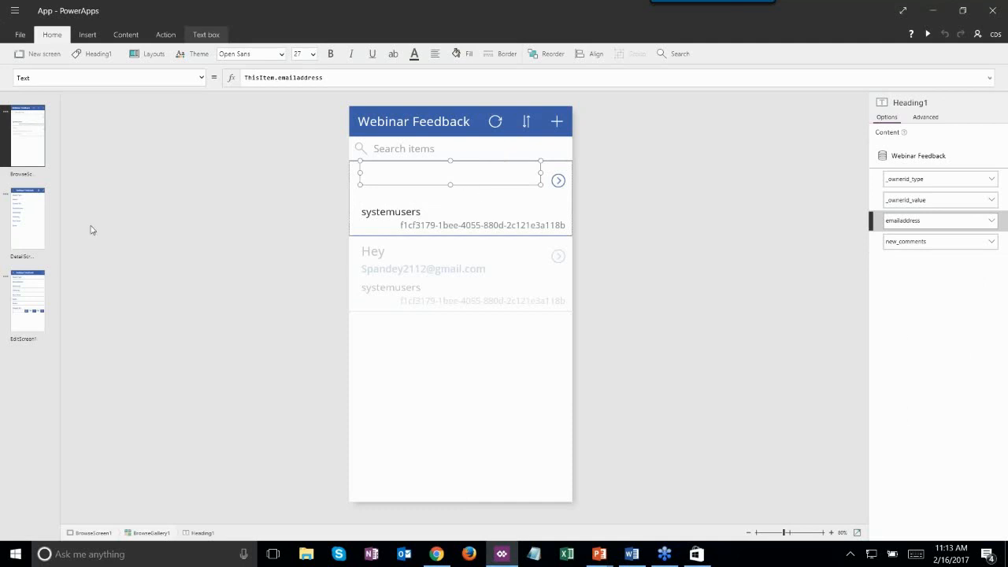
pyautogui.click(31, 223)
pyautogui.click(17, 129)
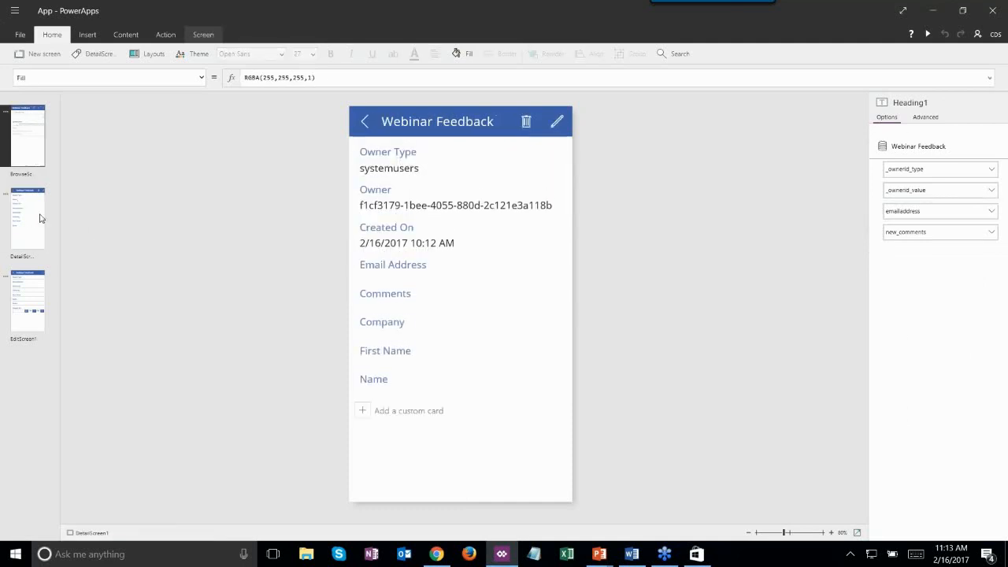
pyautogui.click(29, 243)
pyautogui.click(21, 288)
pyautogui.click(23, 113)
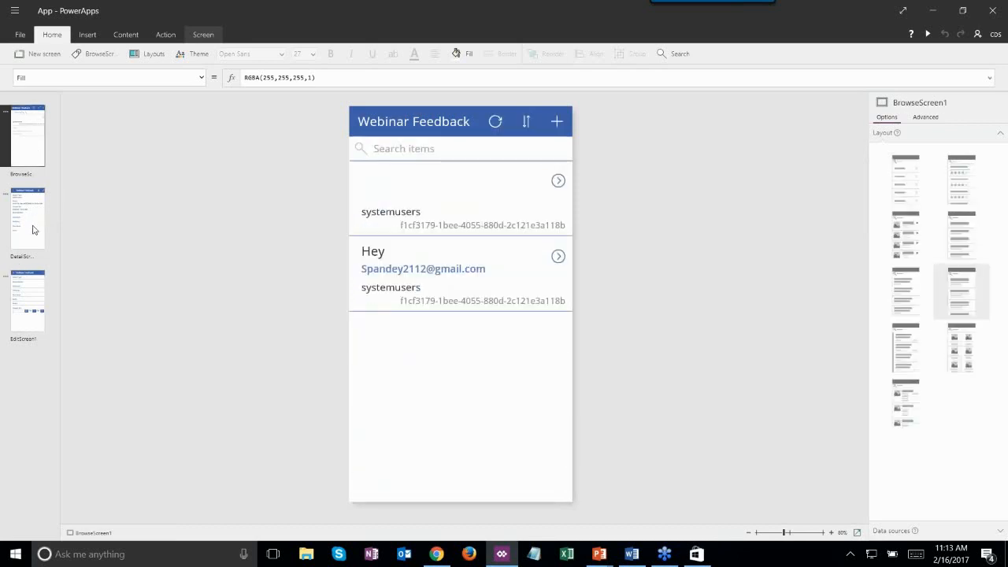
pyautogui.click(401, 130)
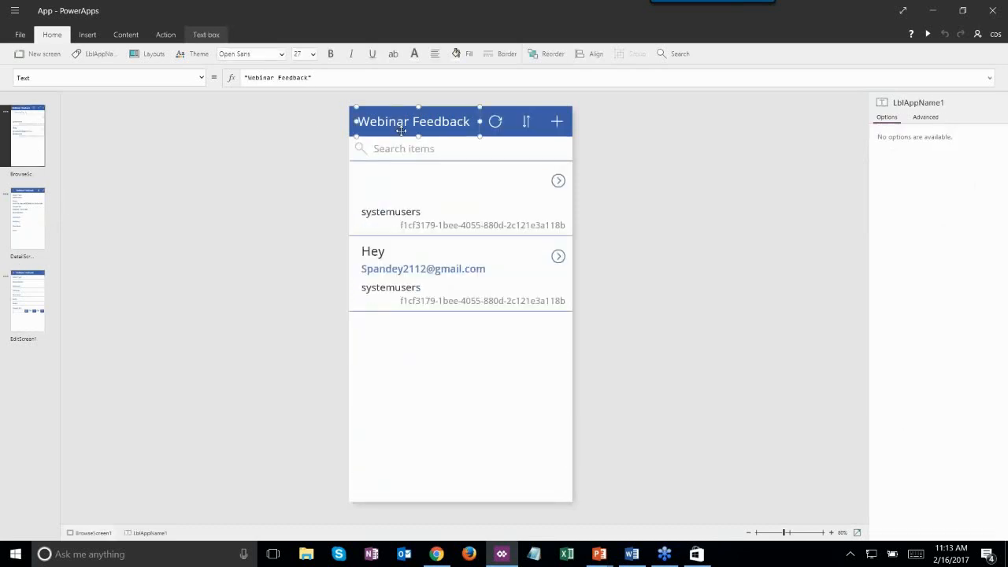
pyautogui.click(30, 215)
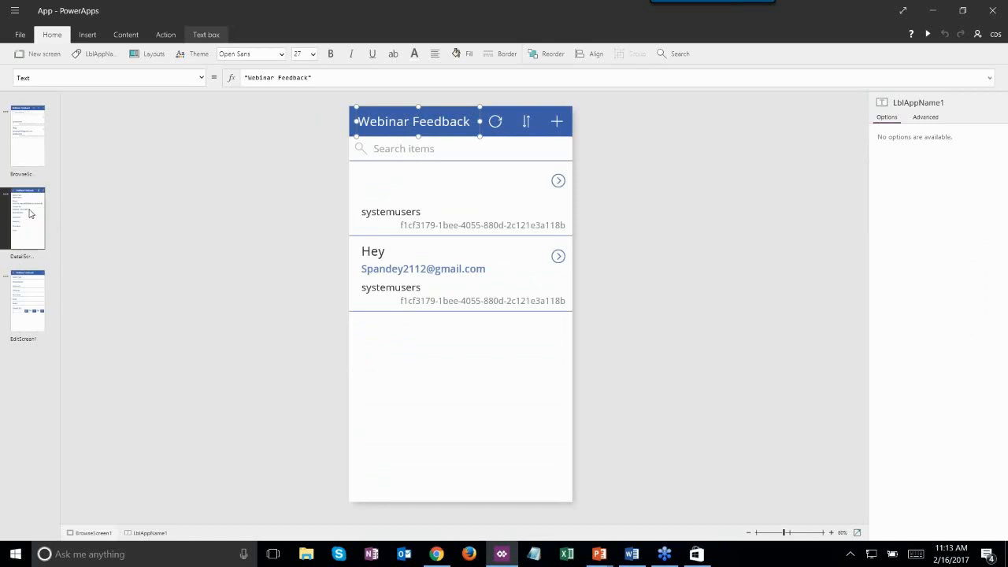
pyautogui.click(23, 288)
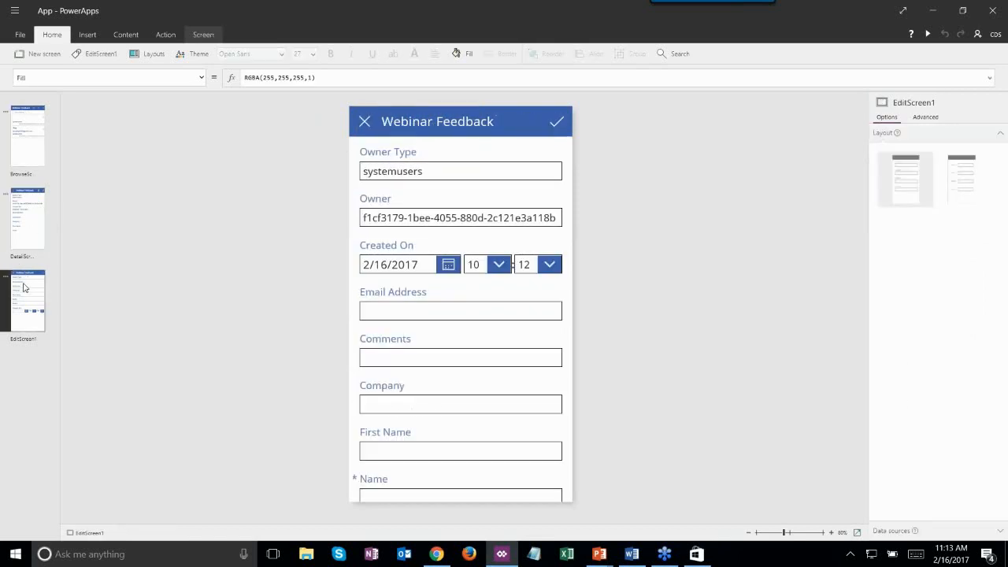
pyautogui.click(25, 201)
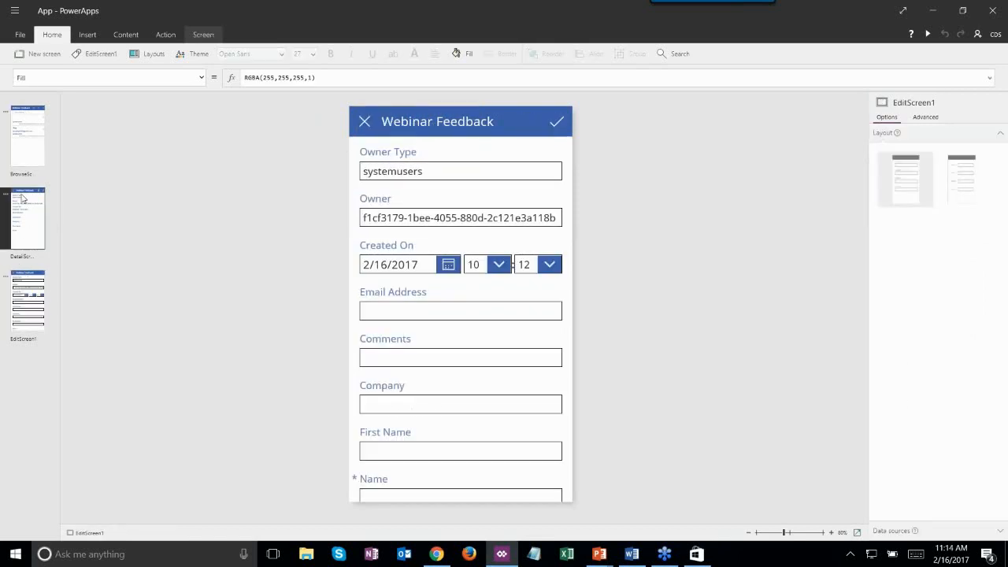
pyautogui.click(35, 124)
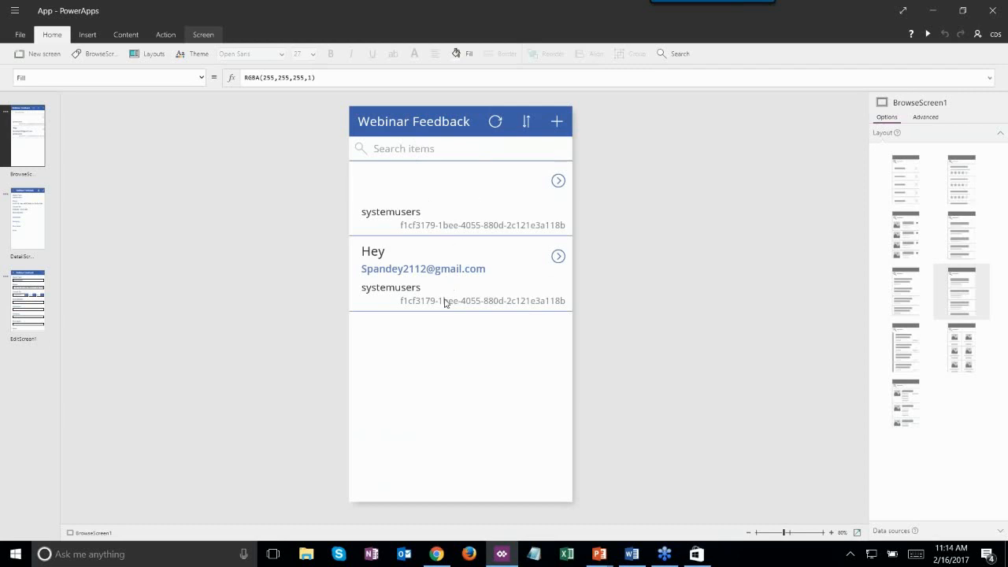
pyautogui.click(37, 224)
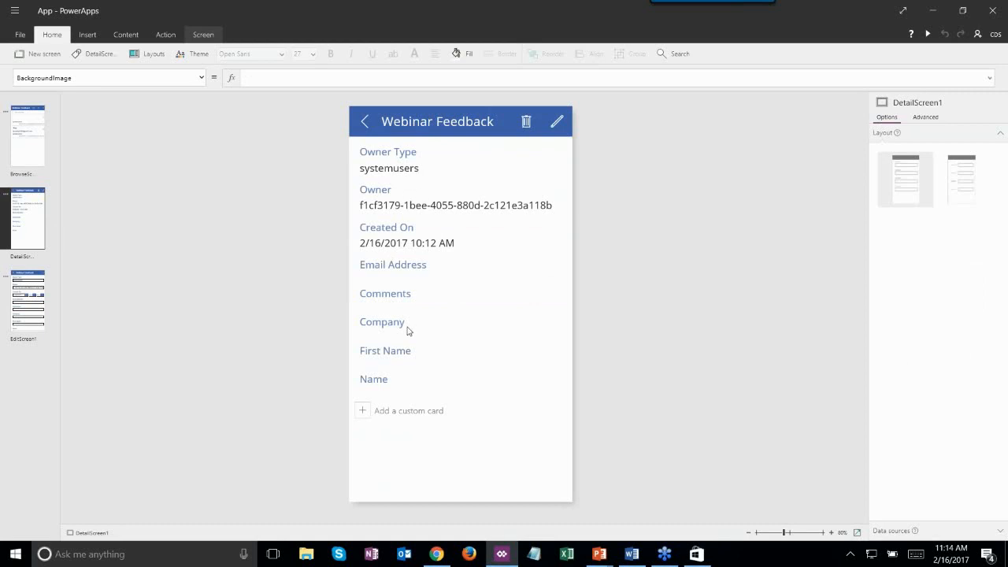
pyautogui.click(33, 290)
pyautogui.click(523, 180)
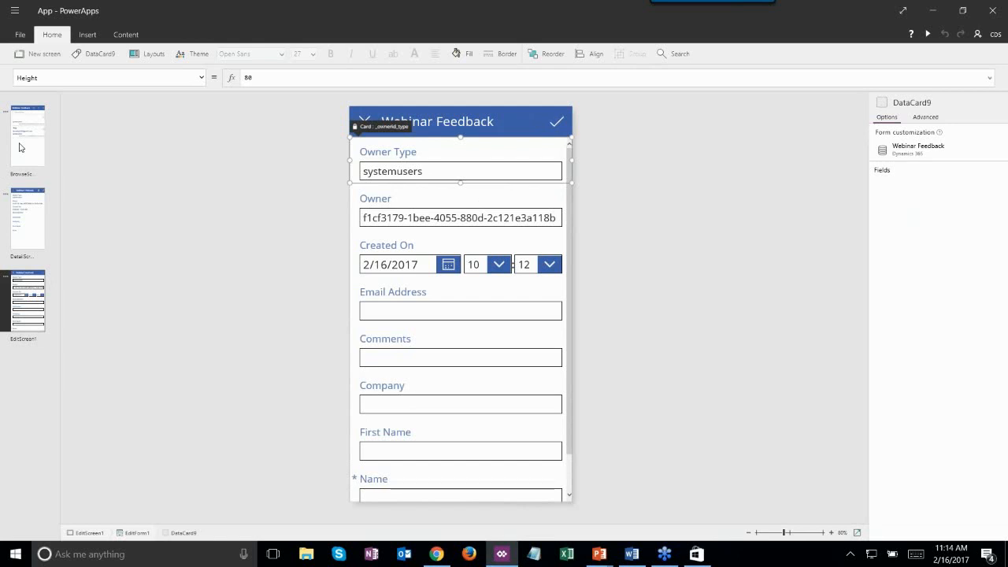
pyautogui.click(22, 145)
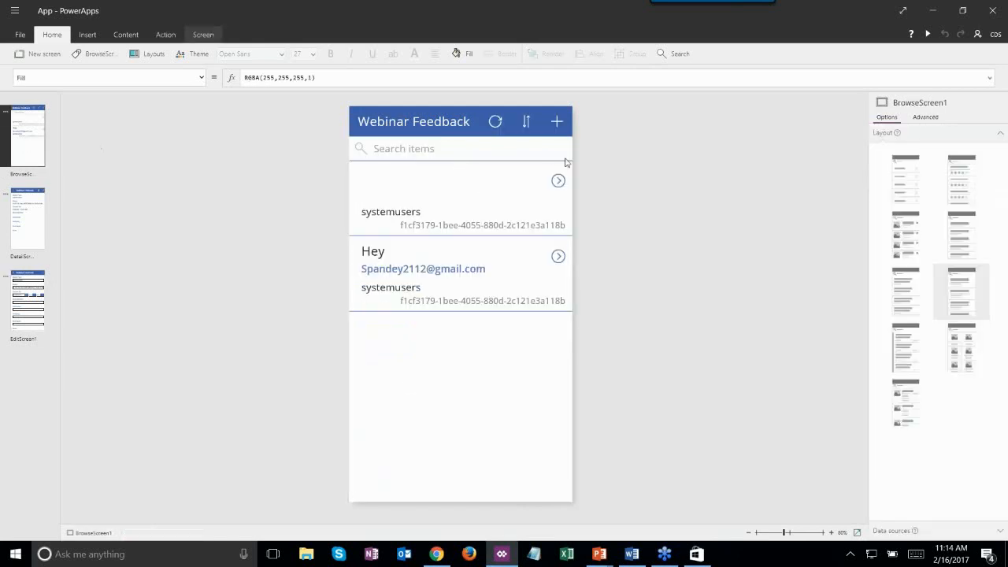
# - Start a new app from the Quick Tips phone template, choosing to save the current app first
pyautogui.click(21, 37)
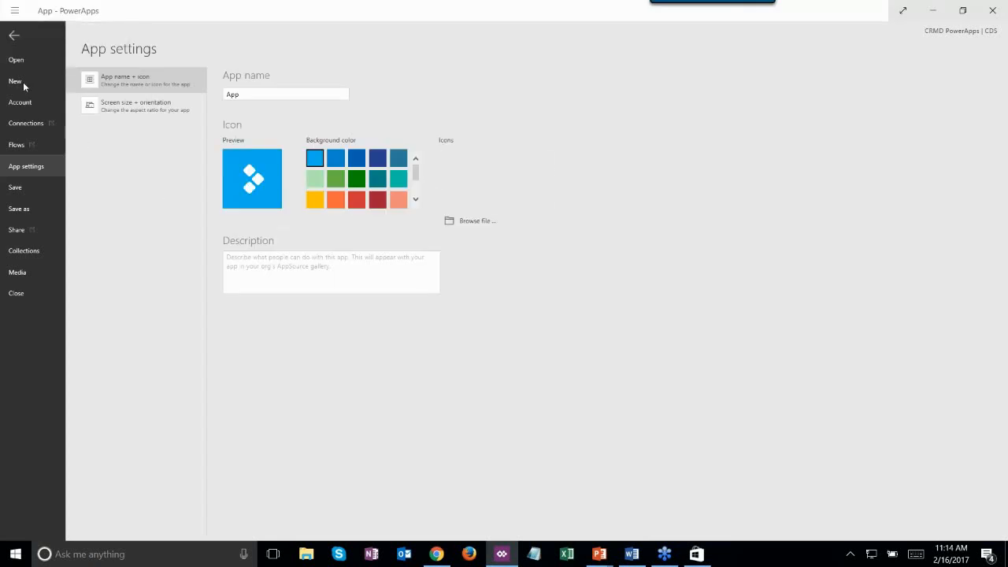
pyautogui.click(28, 87)
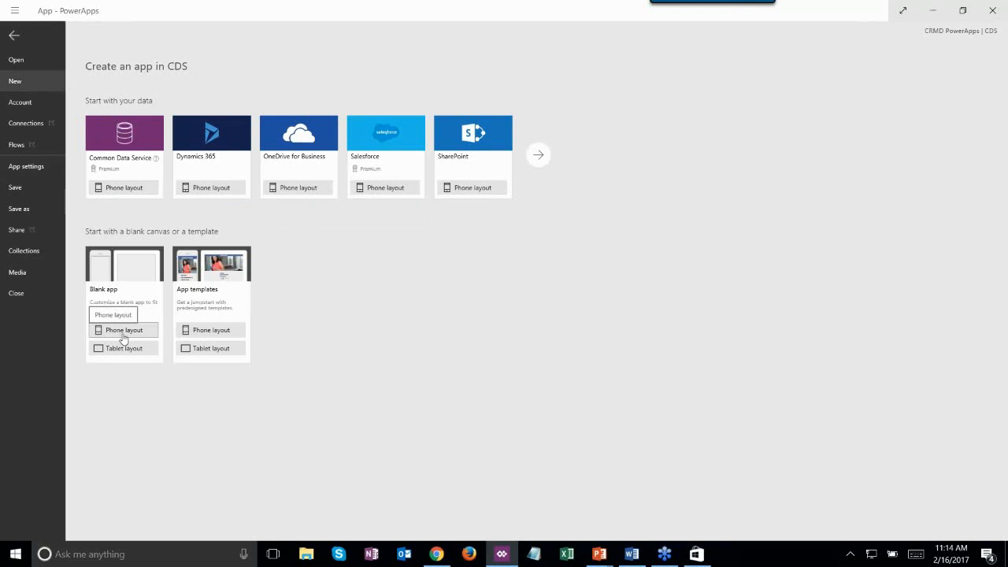
pyautogui.click(226, 332)
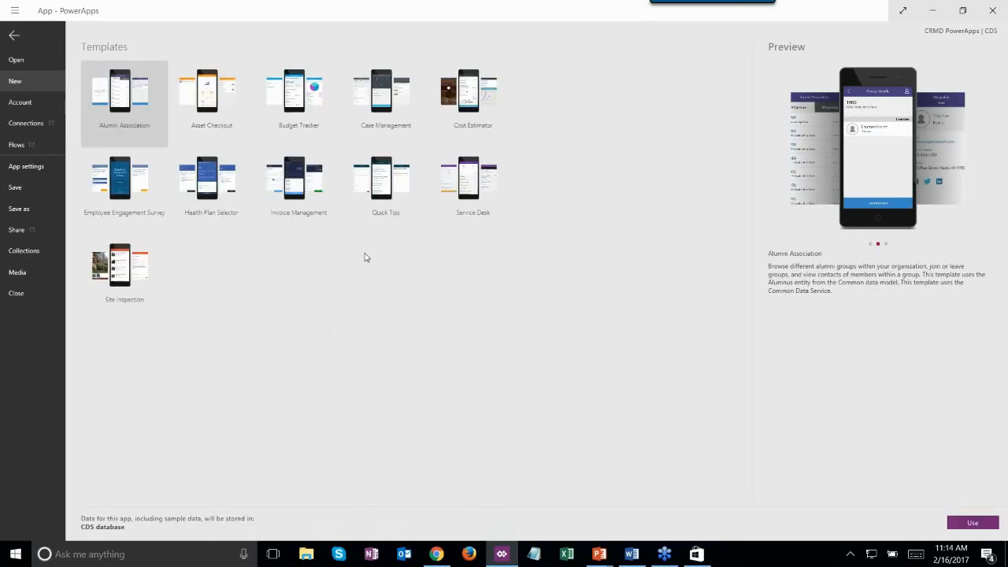
pyautogui.click(407, 201)
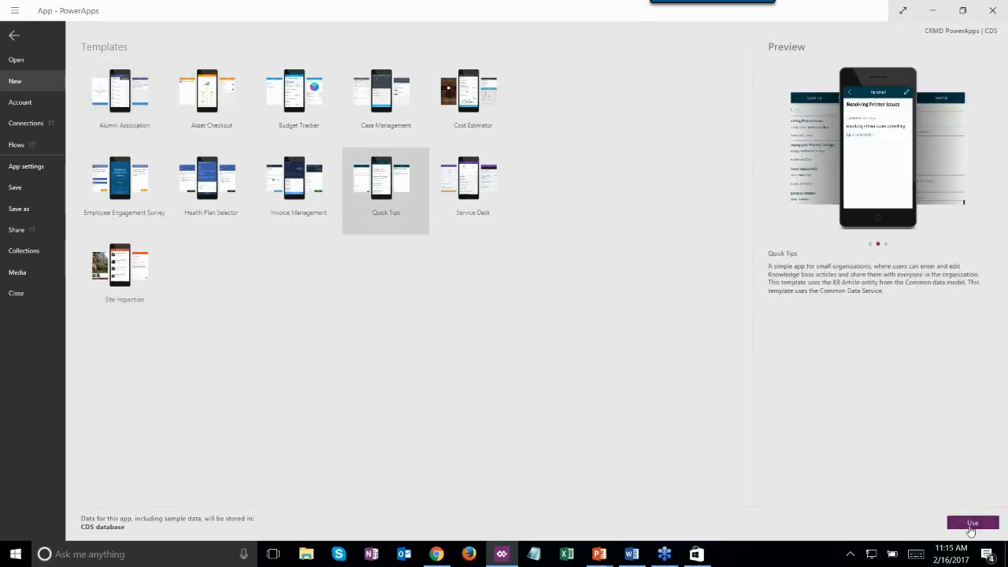
pyautogui.click(971, 524)
pyautogui.click(468, 308)
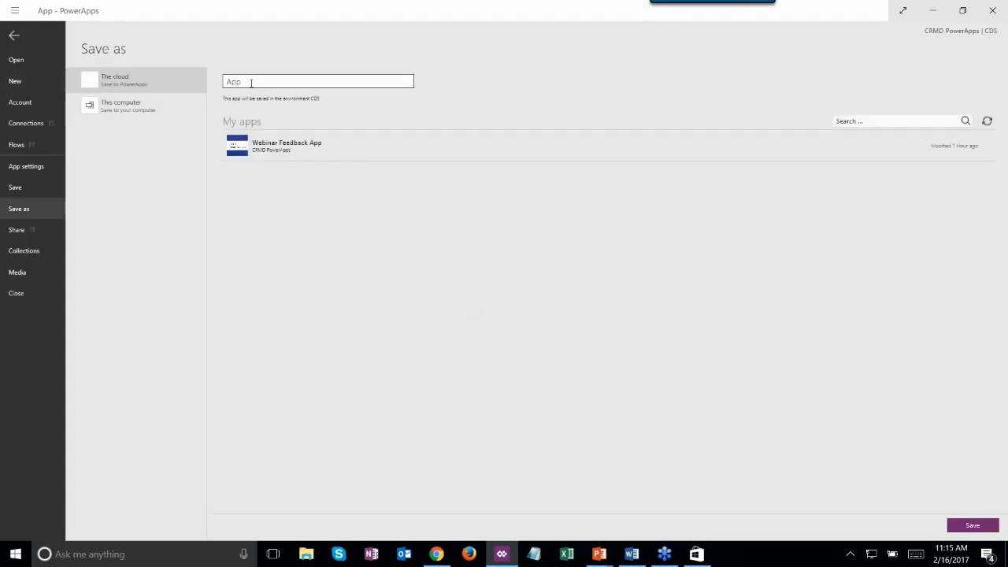
# - Save the current app to the cloud as 'App' and bring PowerApps back up
pyautogui.click(967, 526)
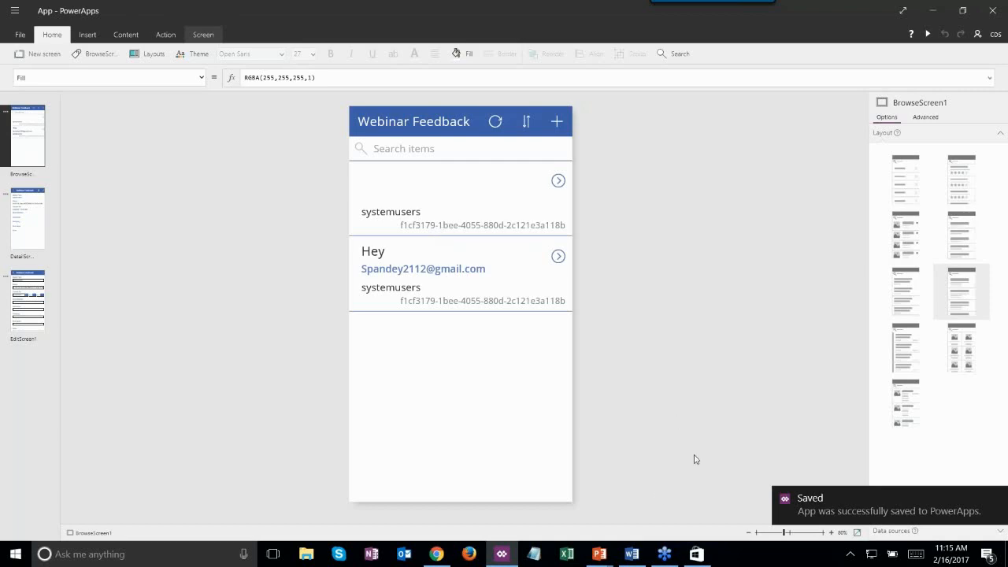
pyautogui.click(503, 555)
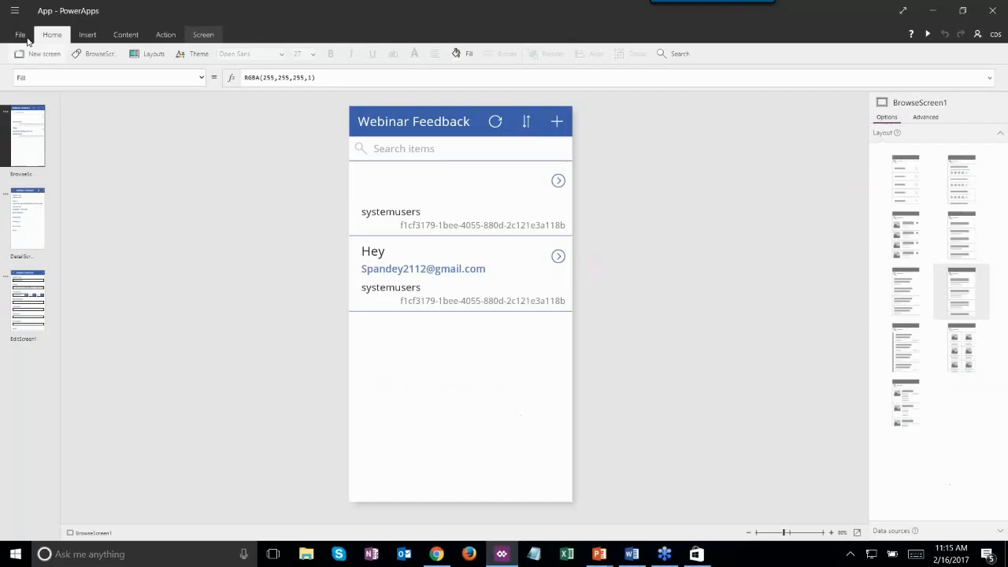
# - Open the Contest Registration app from the saved apps list to run it
pyautogui.click(20, 35)
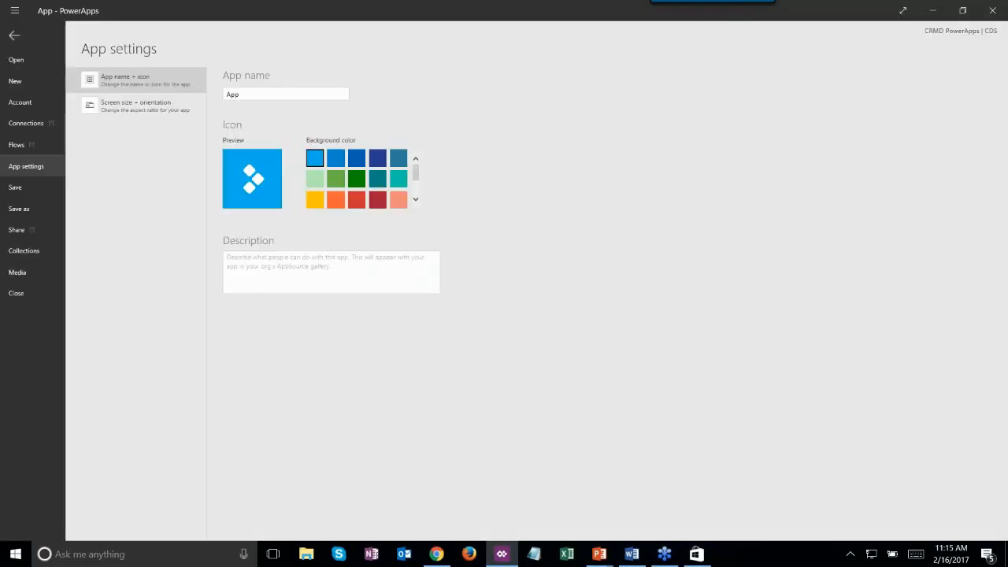
pyautogui.click(26, 9)
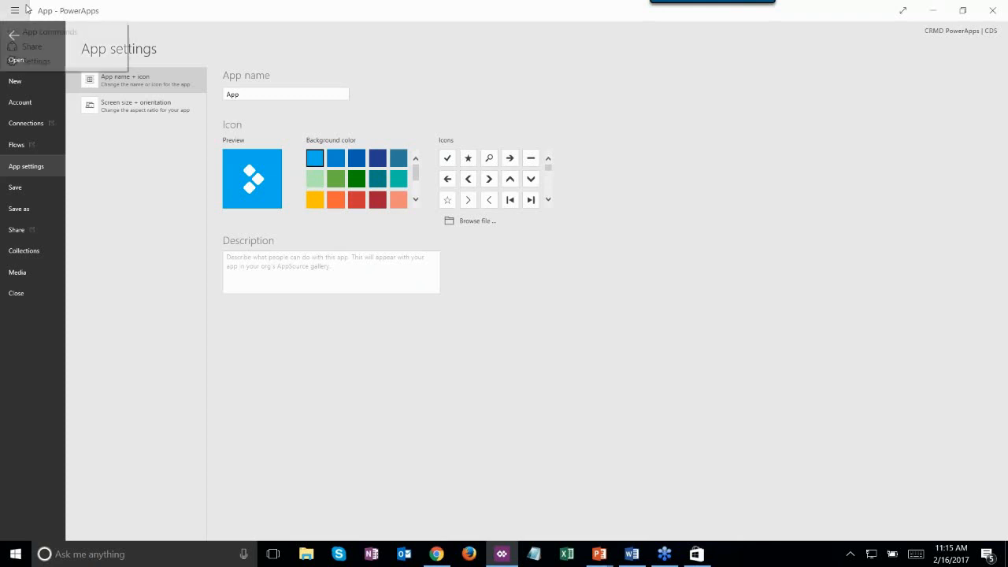
pyautogui.click(129, 135)
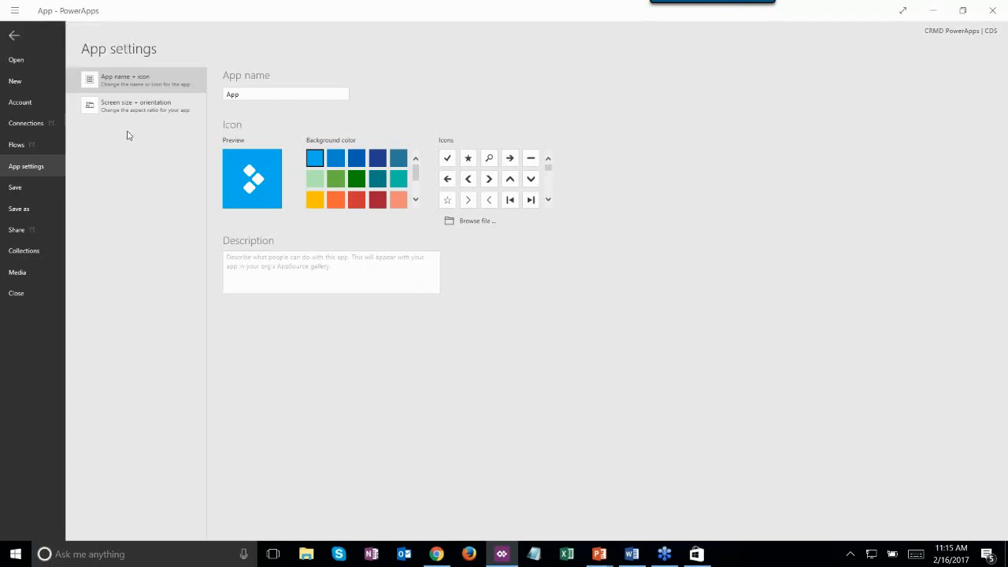
pyautogui.click(26, 61)
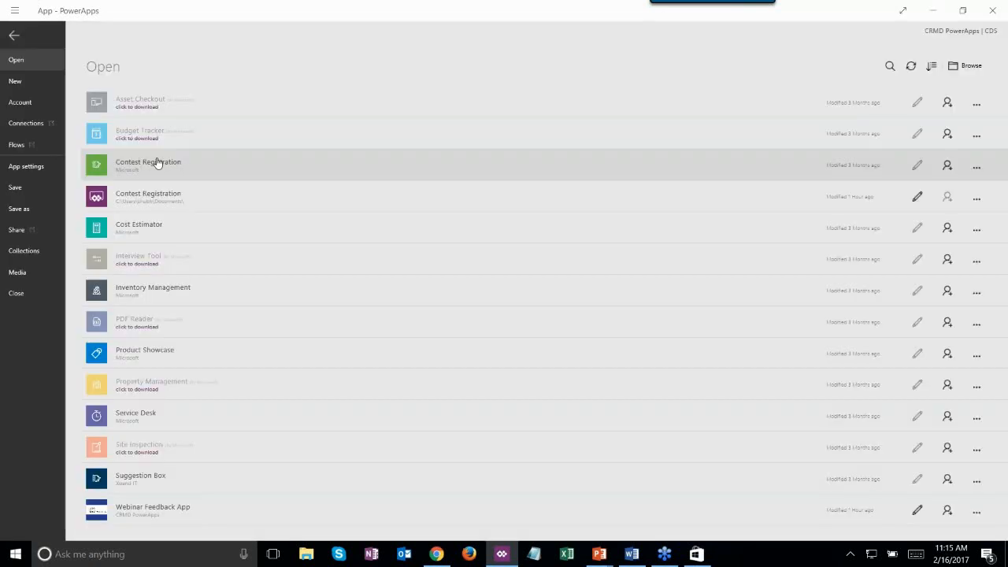
pyautogui.click(157, 163)
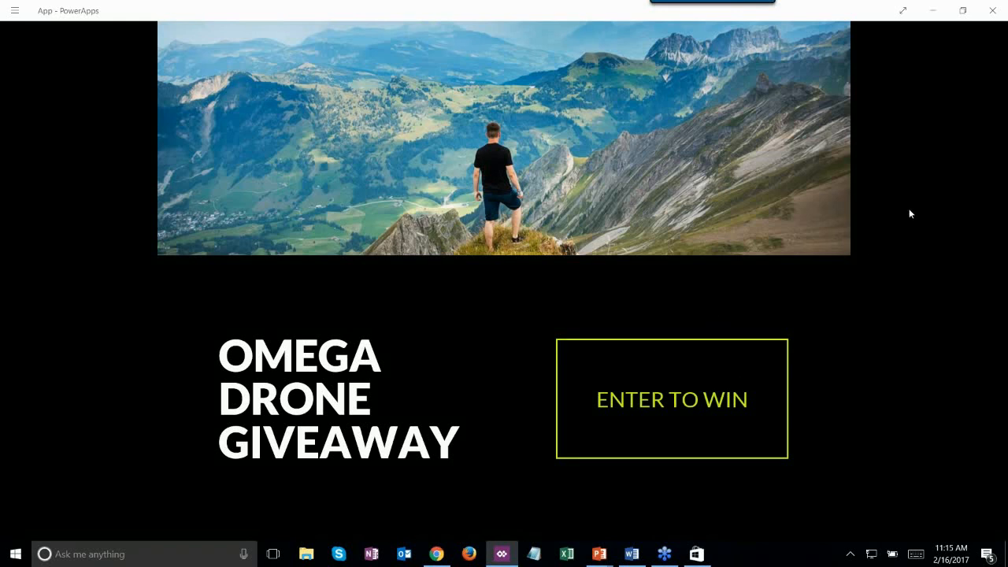
# - Begin a drone giveaway entry, filling in the name and e-mail fields and opting in to Omega news
pyautogui.click(679, 405)
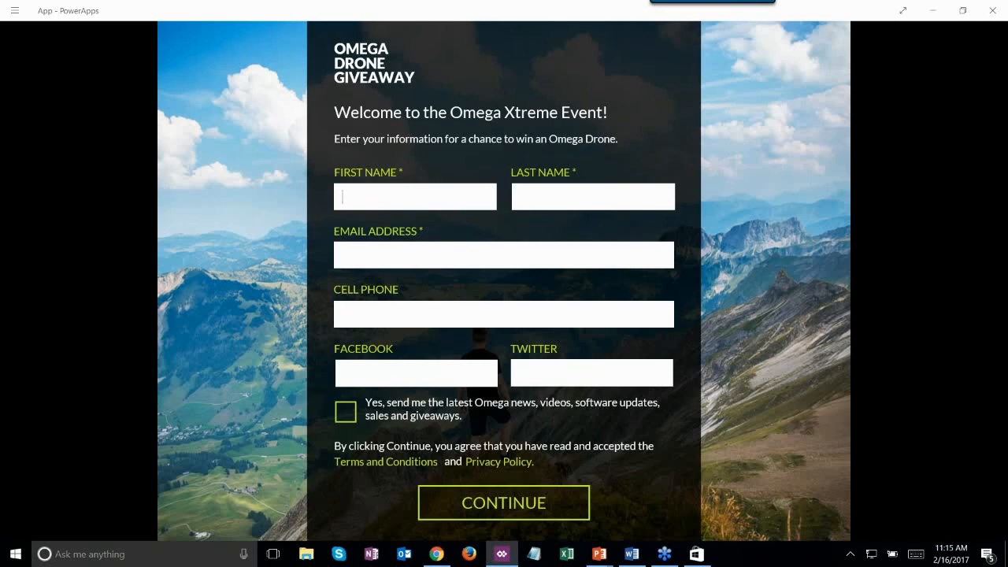
pyautogui.write('CRMD')
pyautogui.press('Tab')
pyautogui.write('Dynamics')
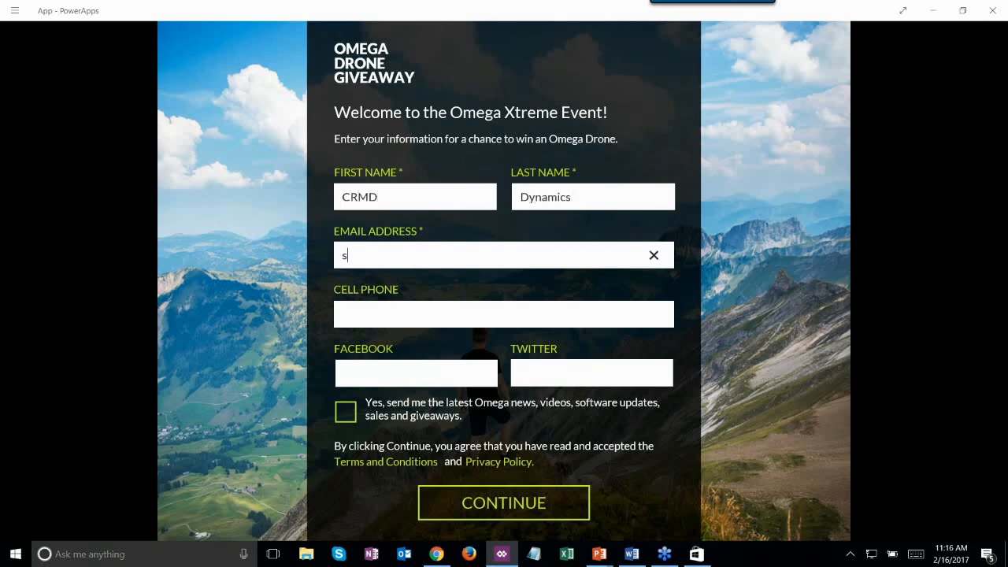
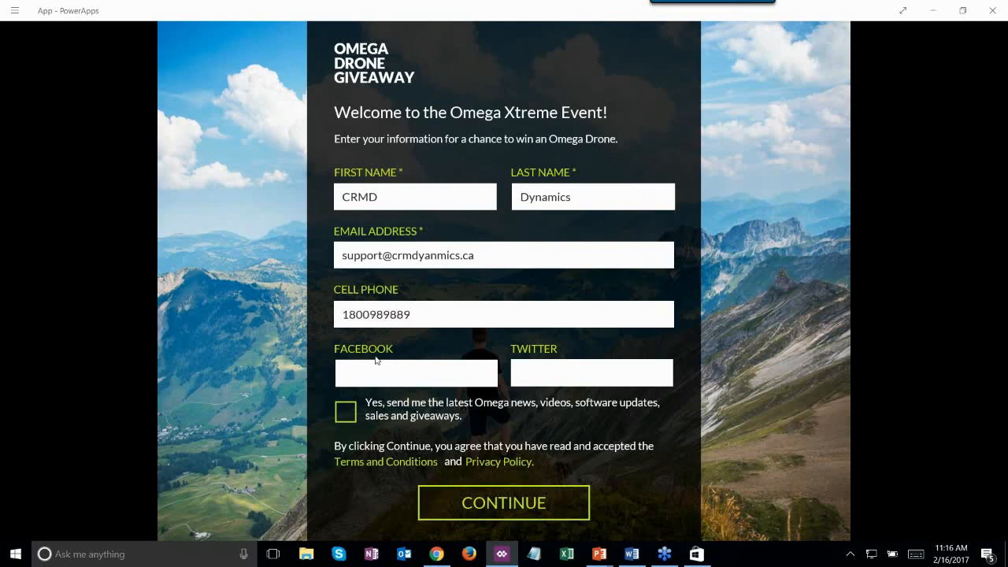
pyautogui.click(345, 411)
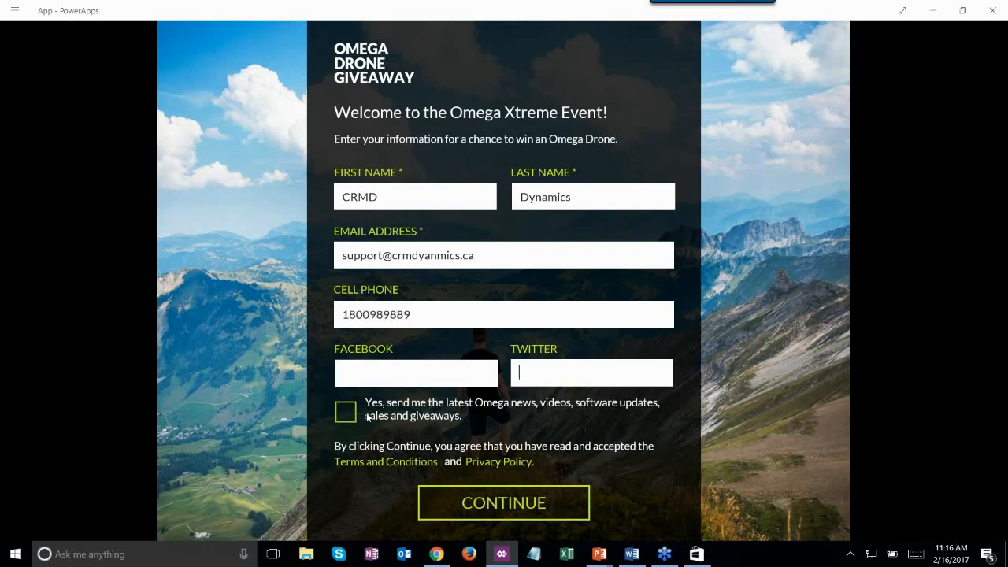
# - Pick Camping + hiking, Motor sports, Music, Snow sports and Biking as activities and submit the entry
pyautogui.click(488, 502)
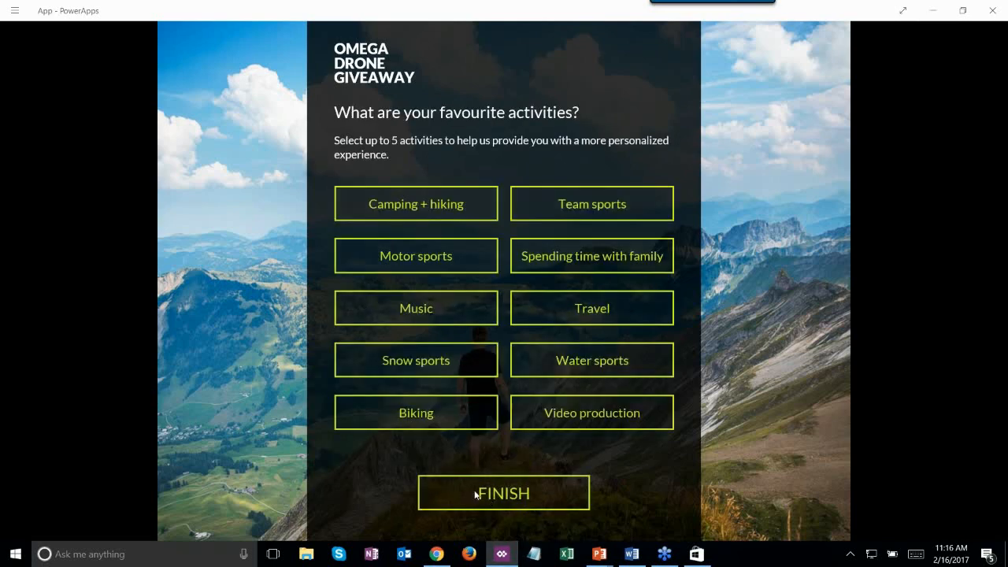
pyautogui.click(443, 206)
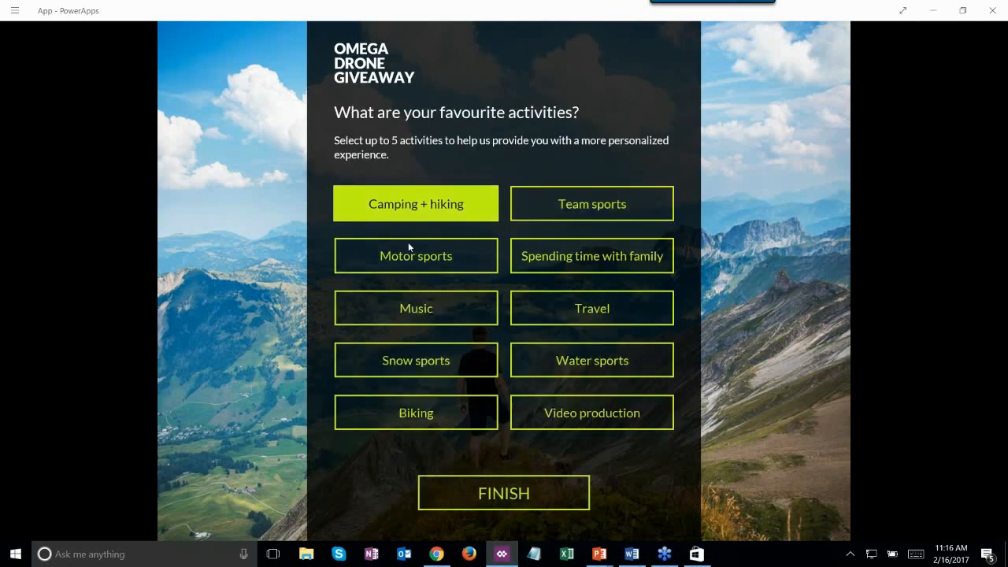
pyautogui.click(409, 250)
pyautogui.click(420, 310)
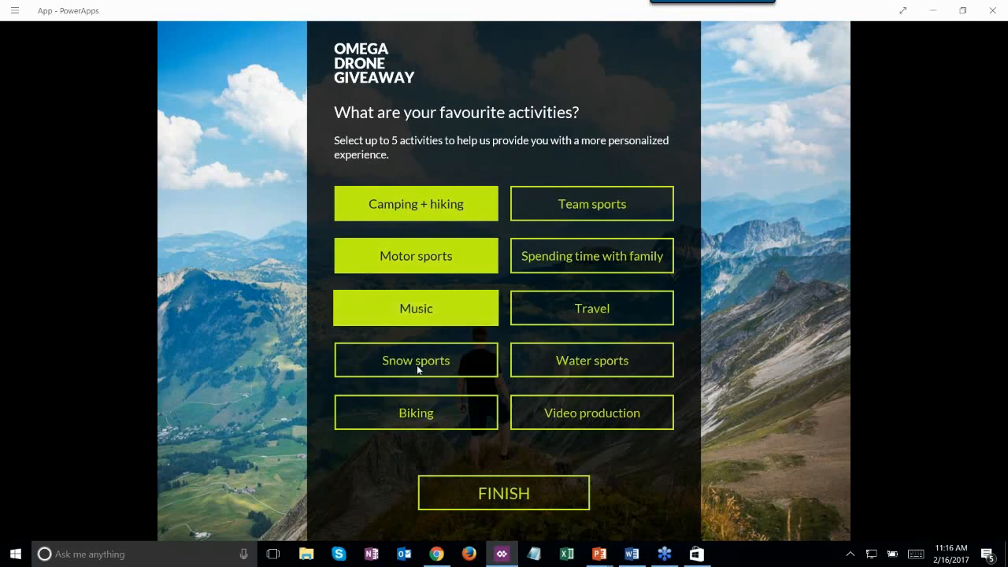
pyautogui.click(416, 363)
pyautogui.click(415, 411)
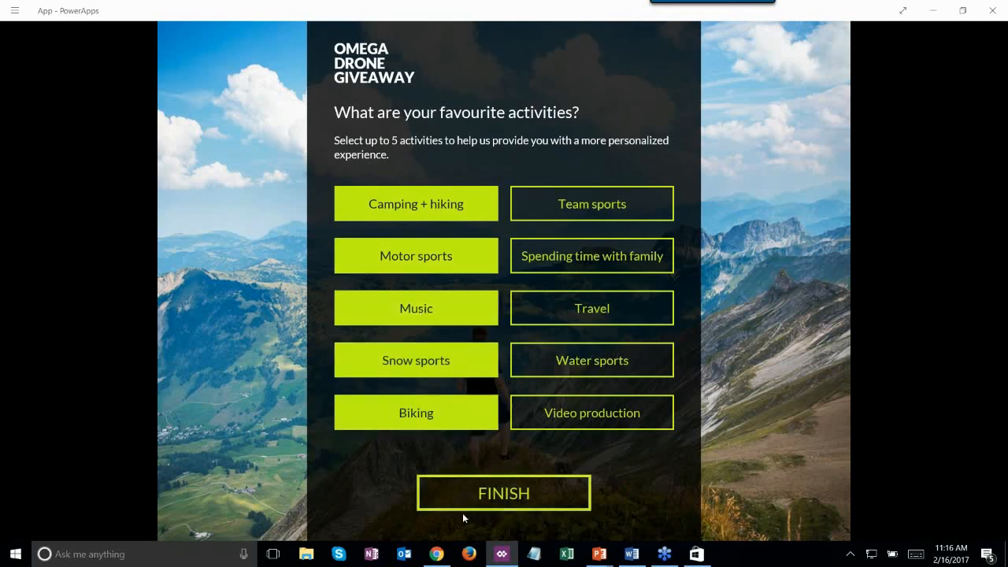
pyautogui.click(462, 510)
# - Close the thank-you page and the Contest Registration app, then relaunch PowerApps
pyautogui.click(294, 360)
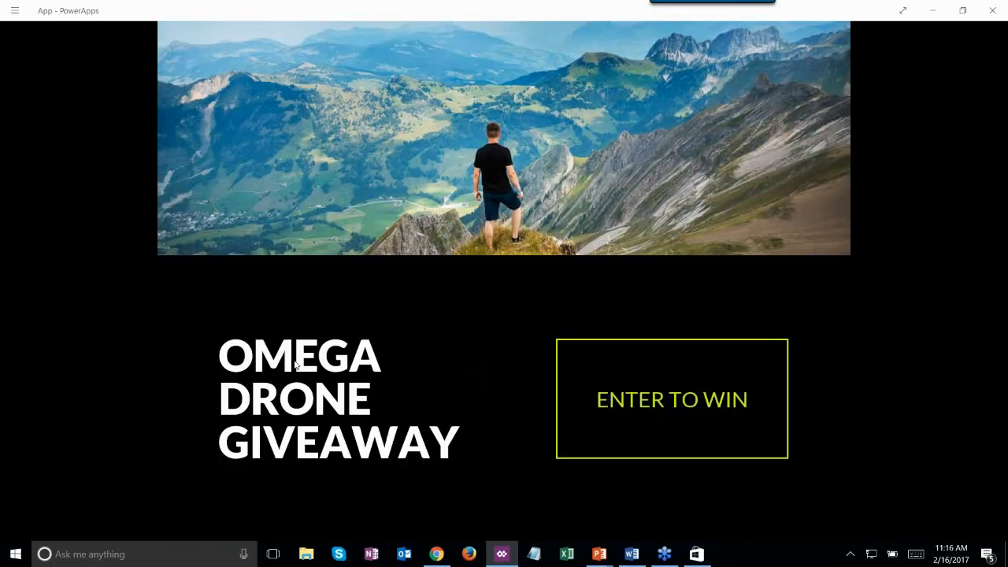
pyautogui.click(13, 11)
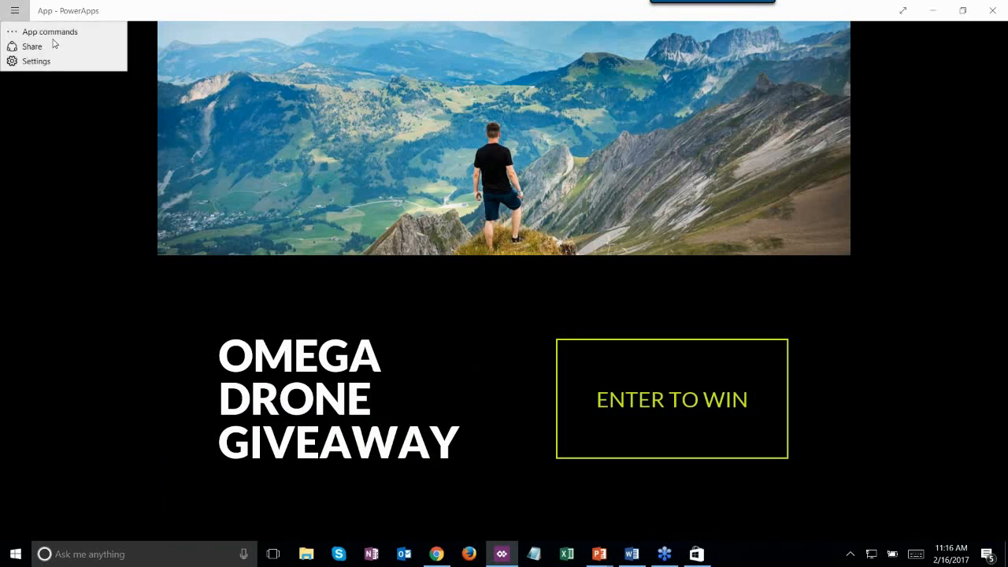
pyautogui.click(187, 103)
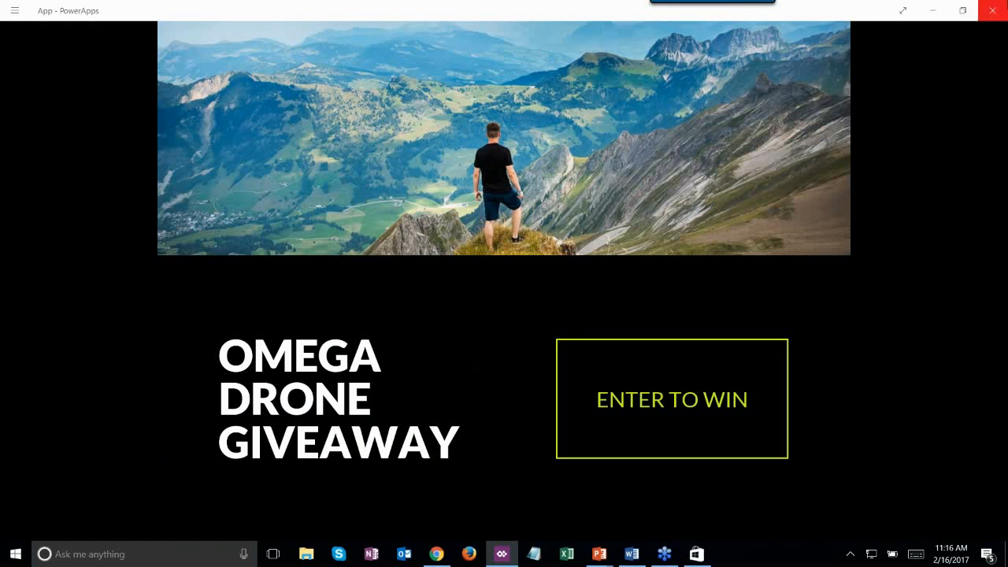
pyautogui.click(992, 10)
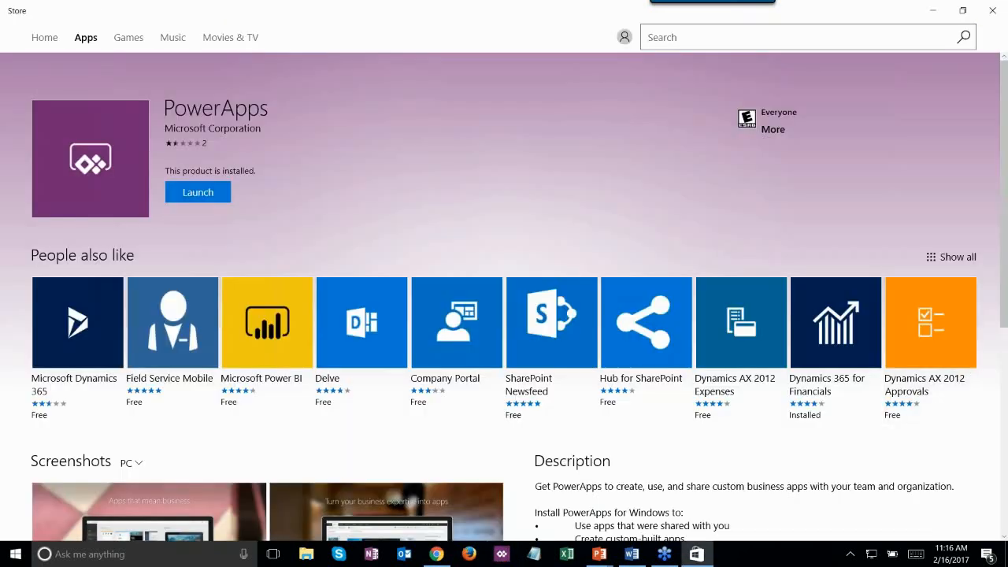
pyautogui.click(501, 554)
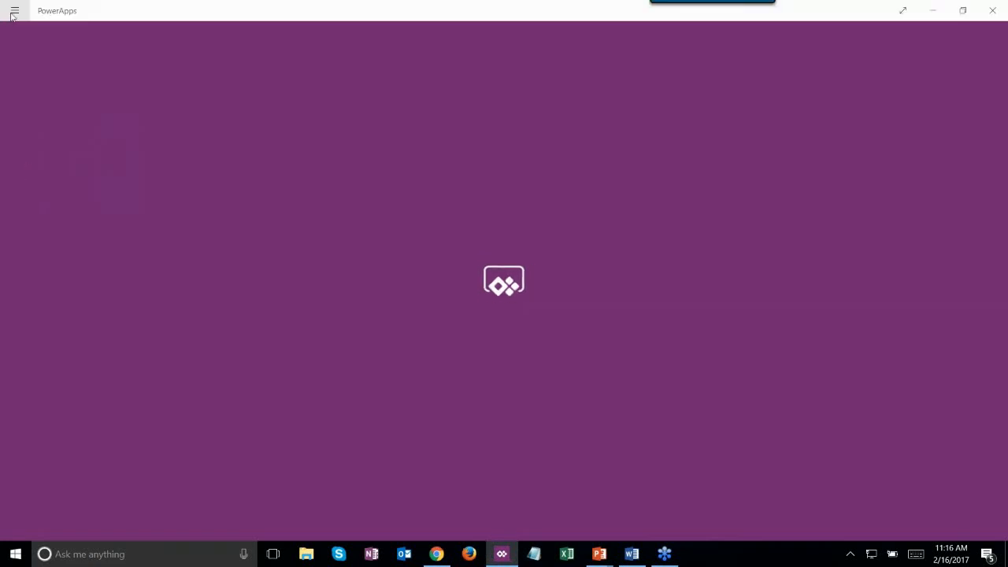
# - Create a blank phone-layout app
pyautogui.click(14, 12)
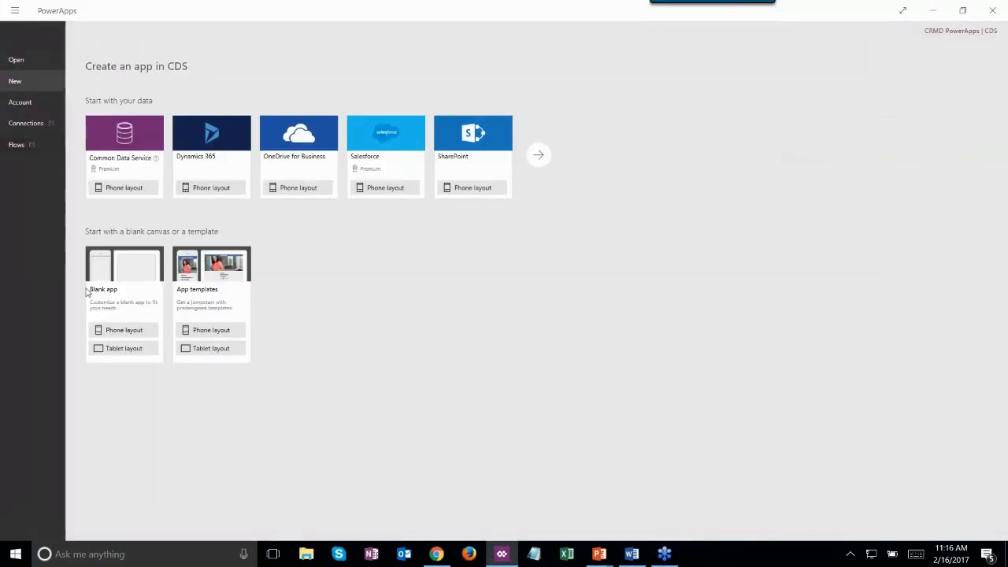
pyautogui.click(117, 337)
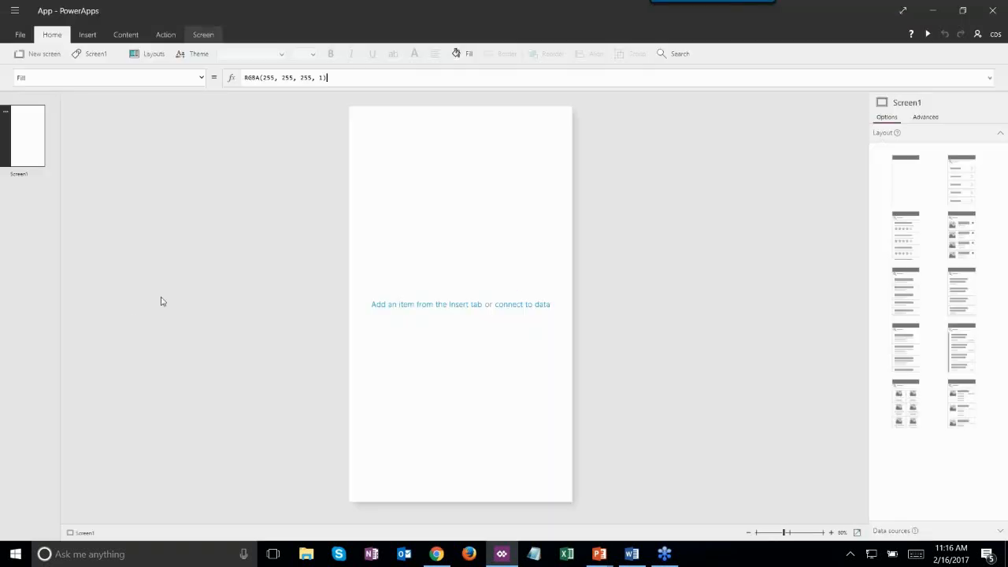
pyautogui.click(530, 305)
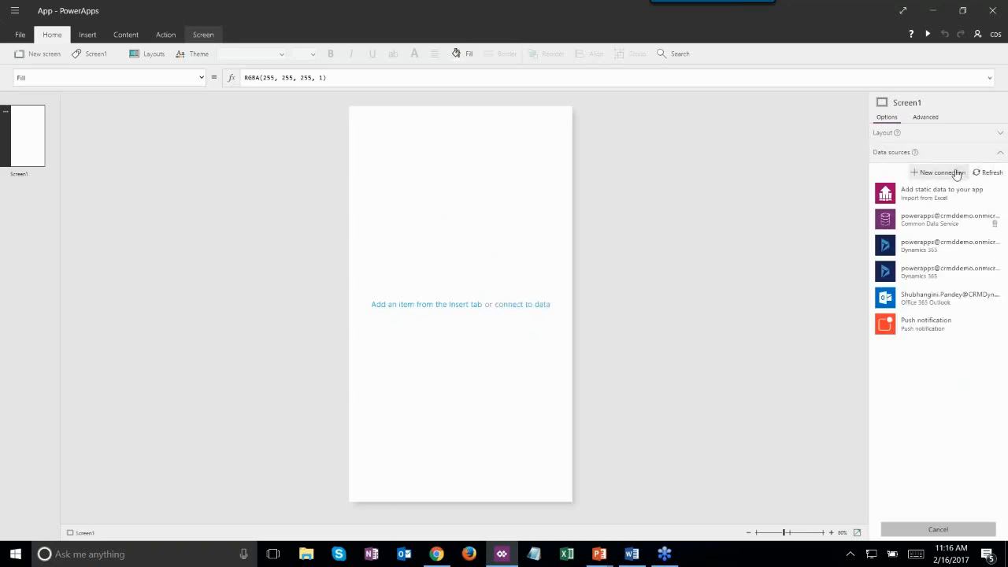
# - Add the Webinar Feedback table from the CRMD Dynamics 365 dataset as the app's data source
pyautogui.click(919, 251)
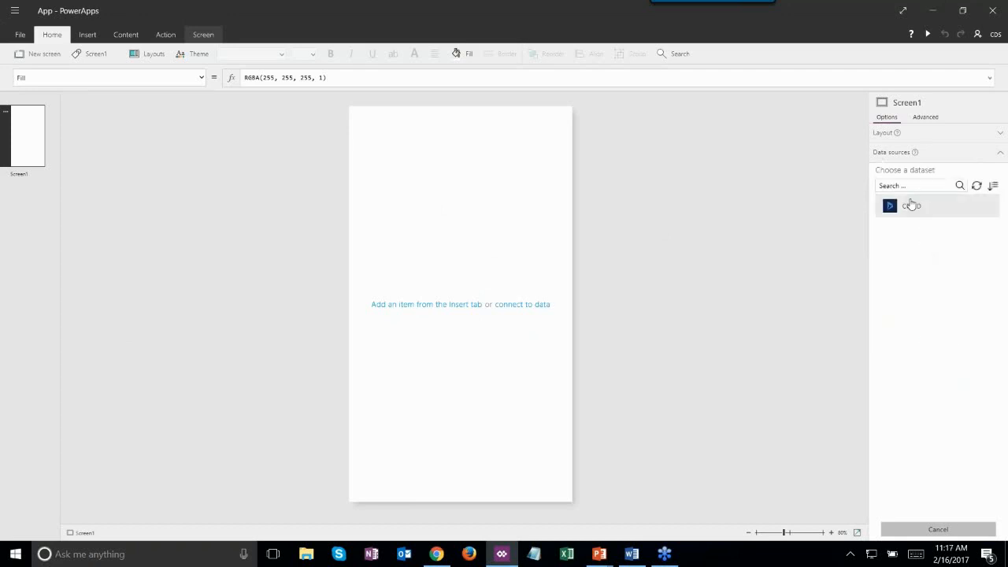
pyautogui.click(911, 204)
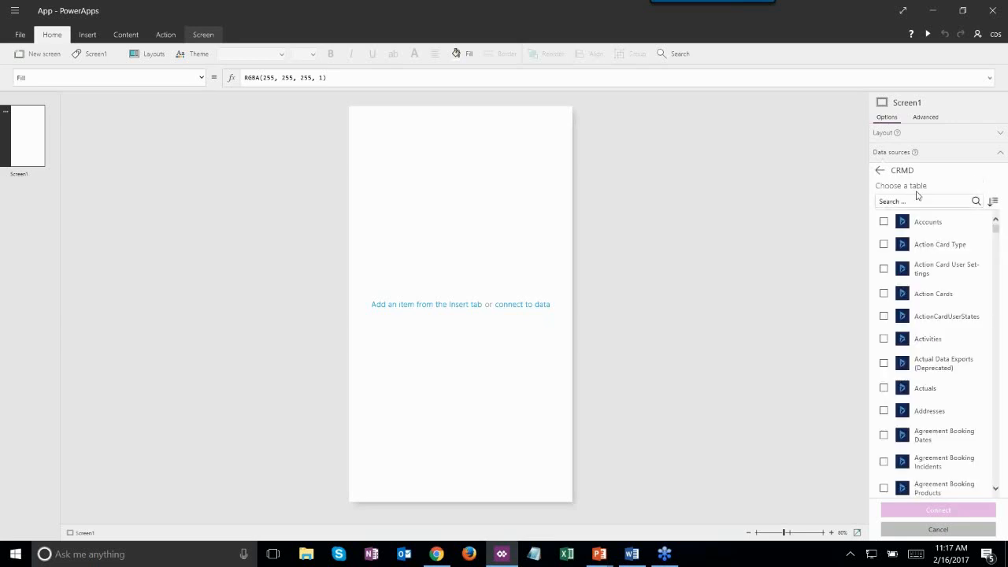
pyautogui.click(918, 197)
pyautogui.write('web')
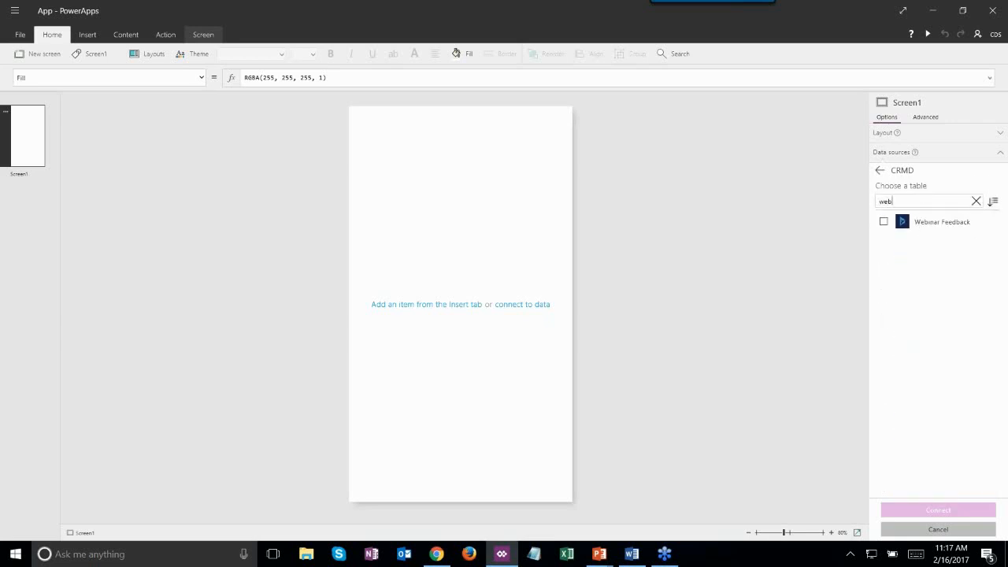
pyautogui.click(882, 222)
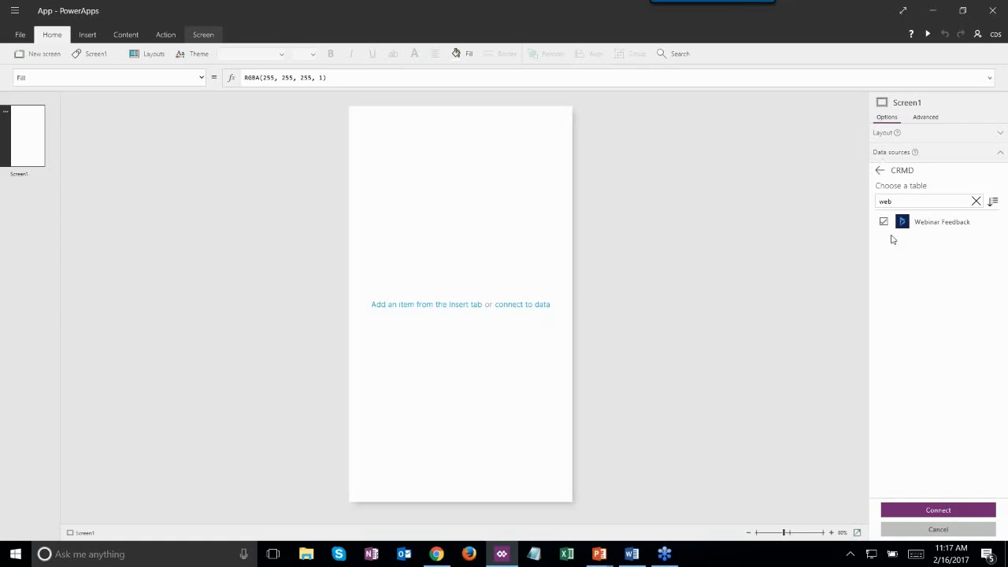
pyautogui.click(920, 508)
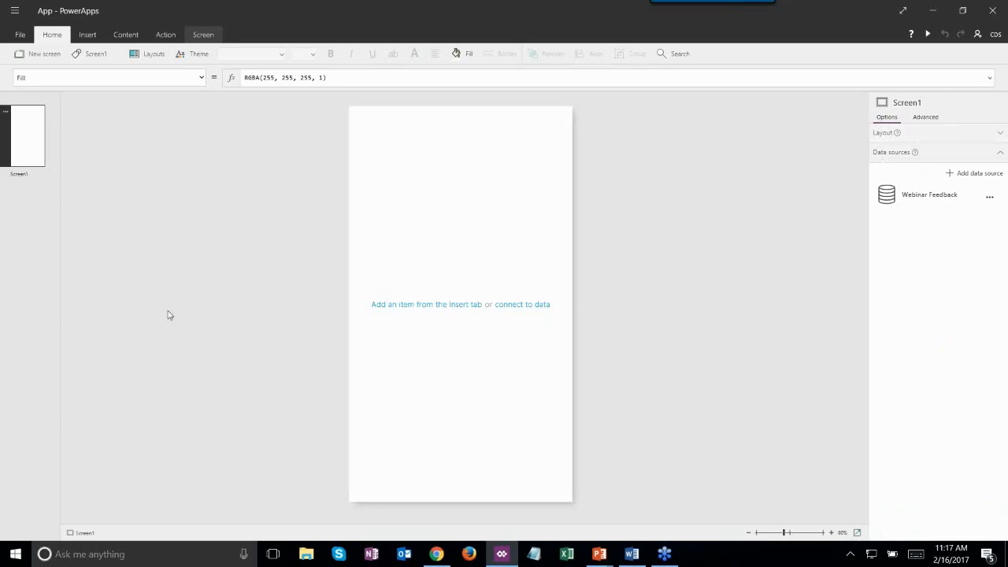
pyautogui.click(88, 35)
# - Apply the list layout with title header and search box to Screen1, then the Steel theme
pyautogui.click(53, 35)
pyautogui.click(142, 55)
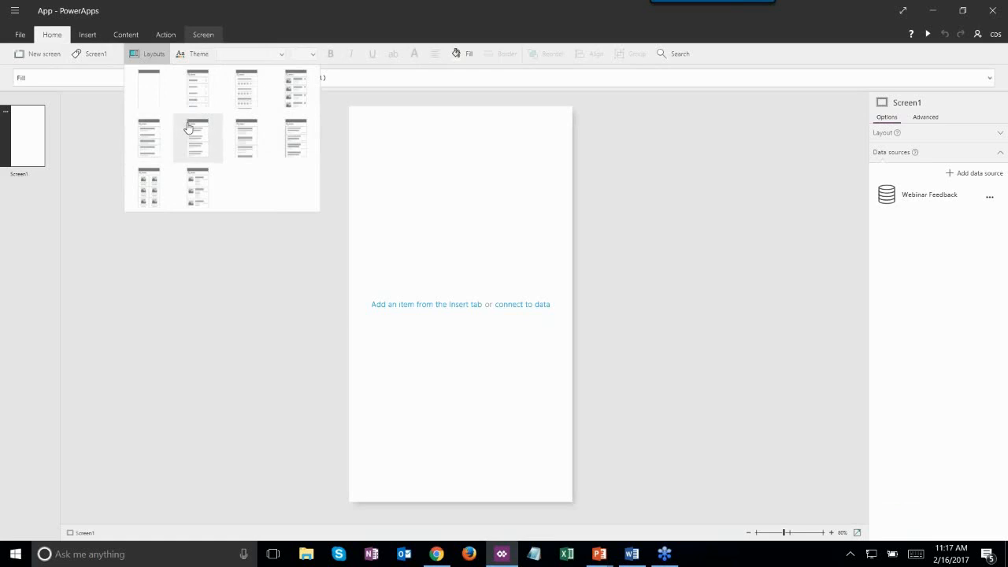
pyautogui.click(158, 140)
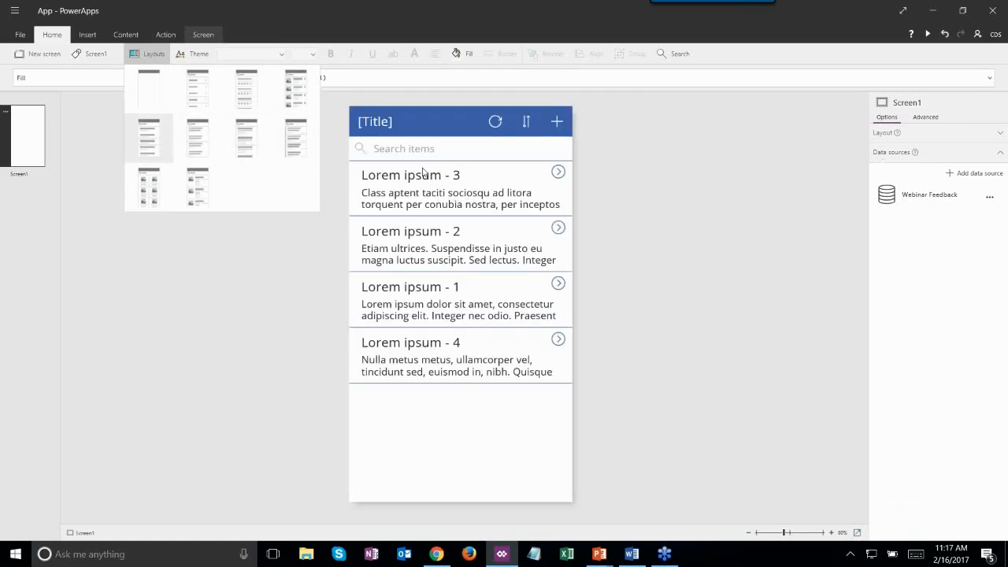
pyautogui.click(407, 129)
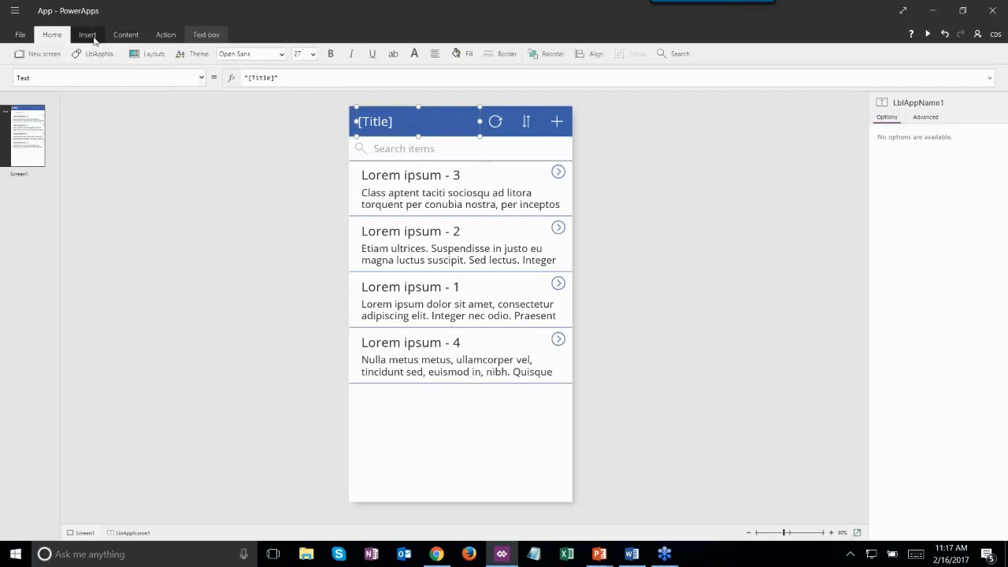
pyautogui.click(182, 56)
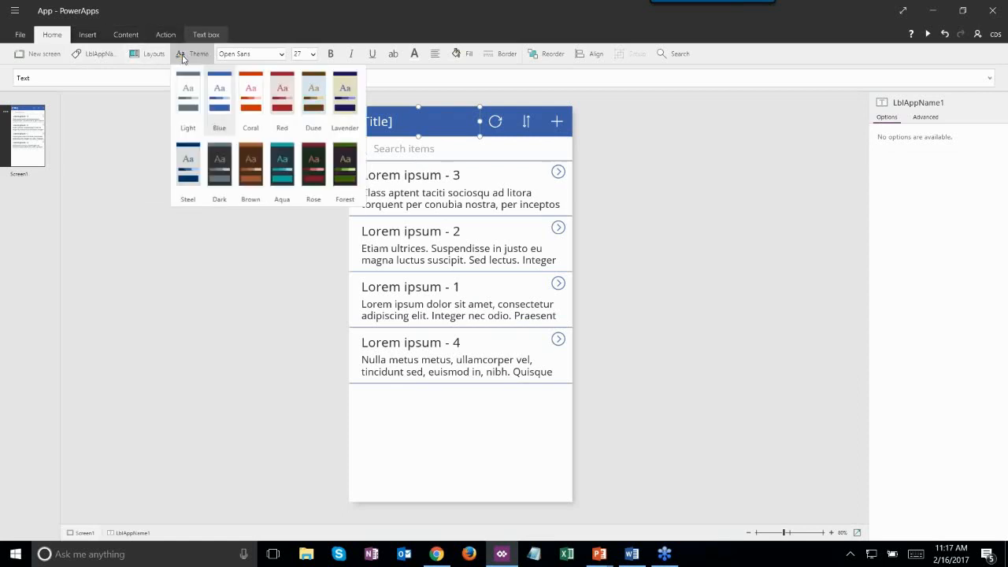
pyautogui.click(188, 159)
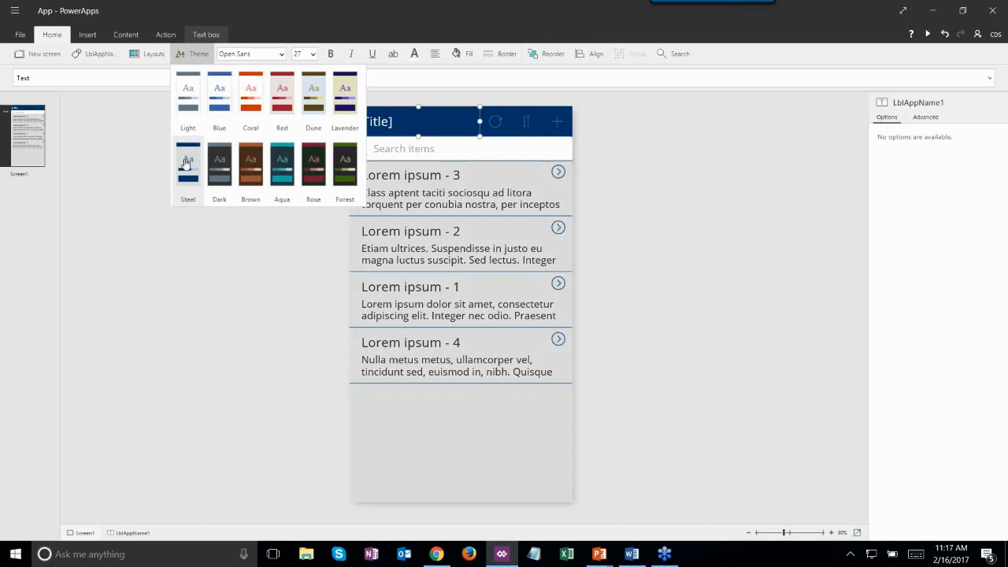
# - Replace the [Title] placeholder in the header label with 'Webinar Feedback'
pyautogui.click(157, 258)
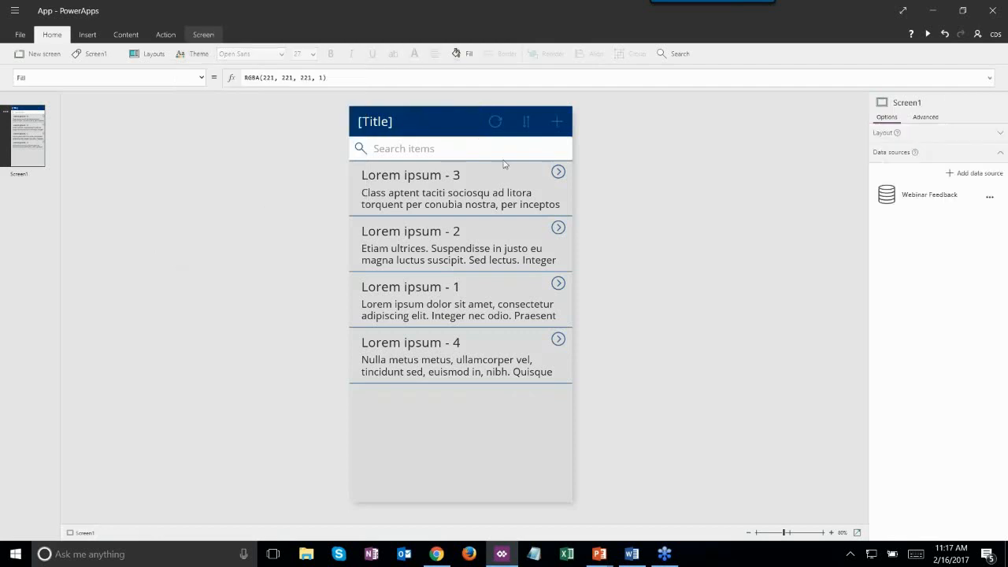
pyautogui.click(400, 120)
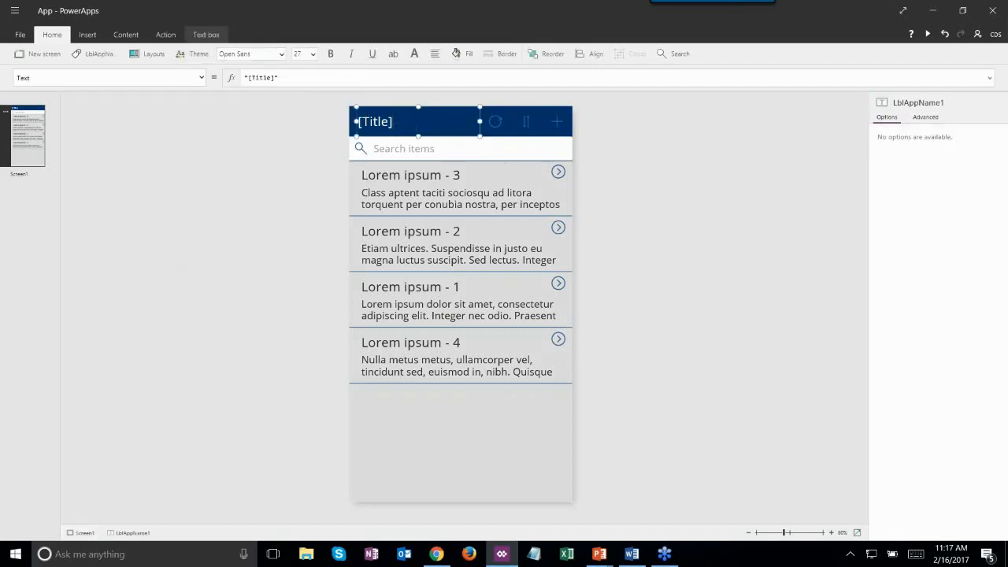
pyautogui.click(200, 79)
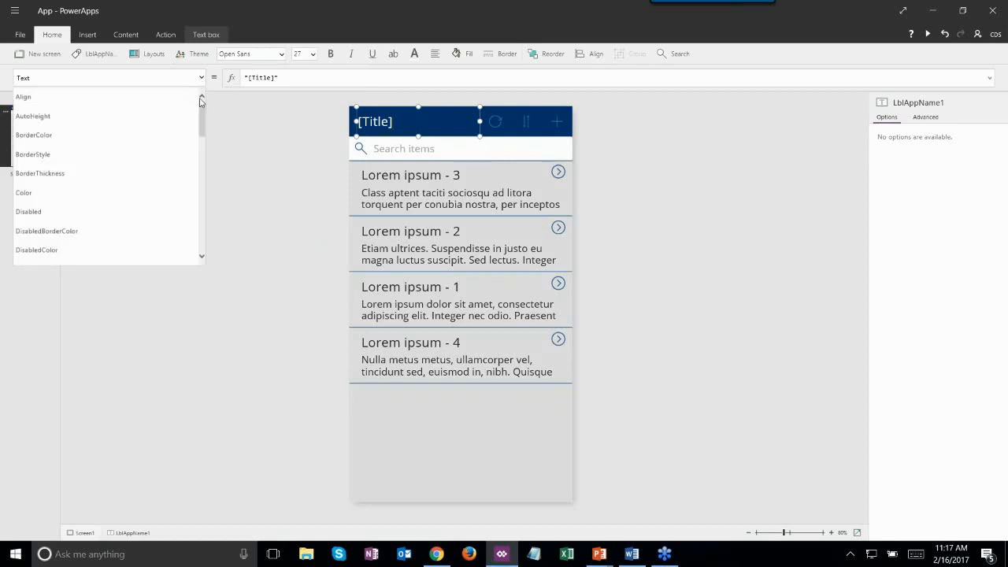
pyautogui.click(395, 122)
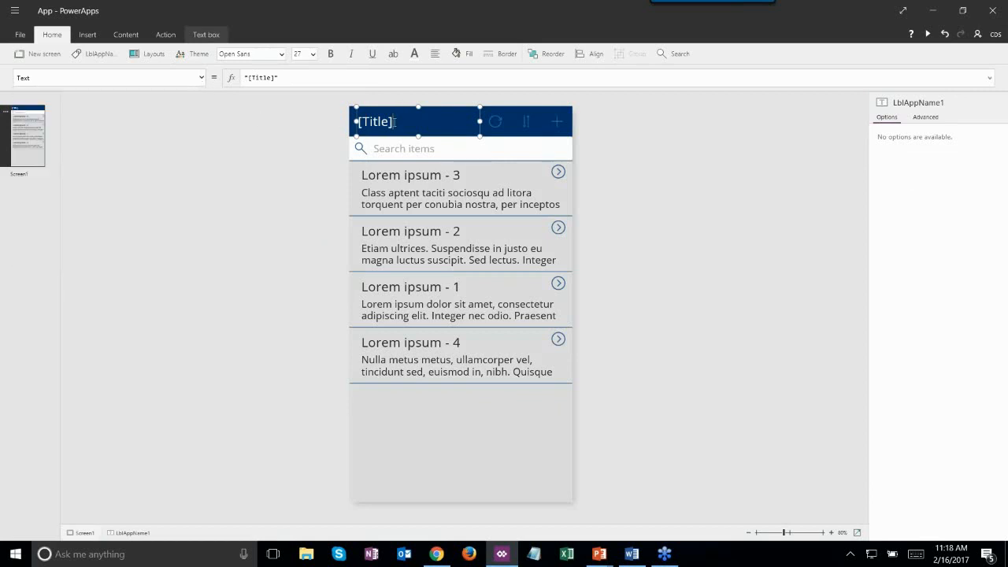
pyautogui.click(367, 122)
pyautogui.write('[')
pyautogui.write('Webinarr')
pyautogui.write(' Feedback')
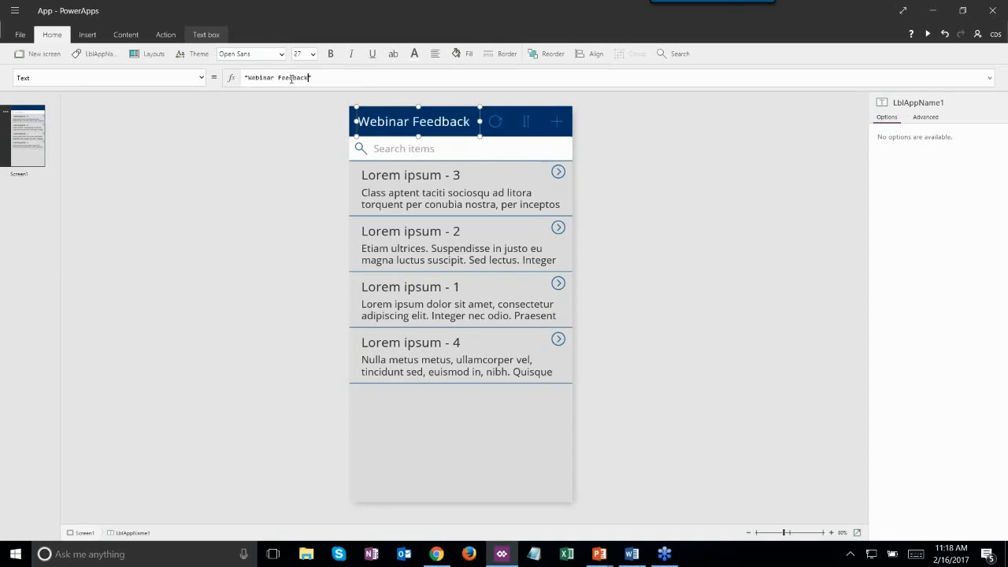
pyautogui.click(540, 131)
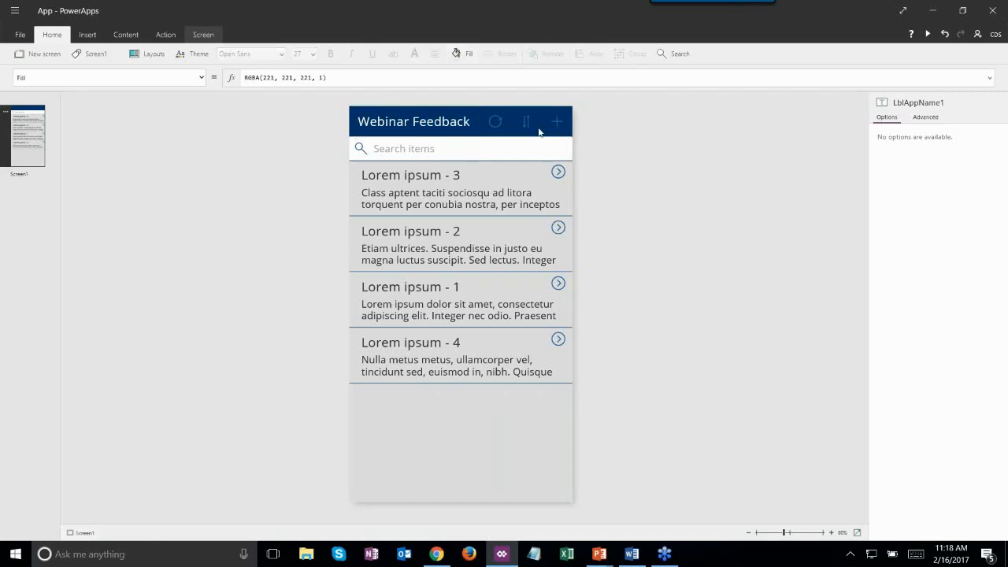
pyautogui.click(495, 121)
# - Insert a button, move it below the list of items, and relabel it 'Submit'
pyautogui.click(525, 122)
pyautogui.click(557, 122)
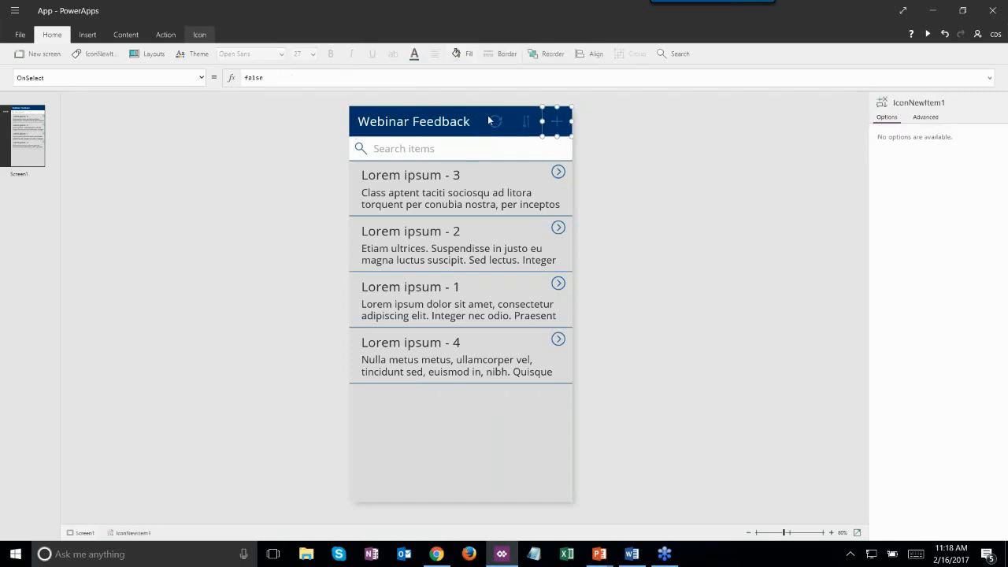
pyautogui.click(449, 152)
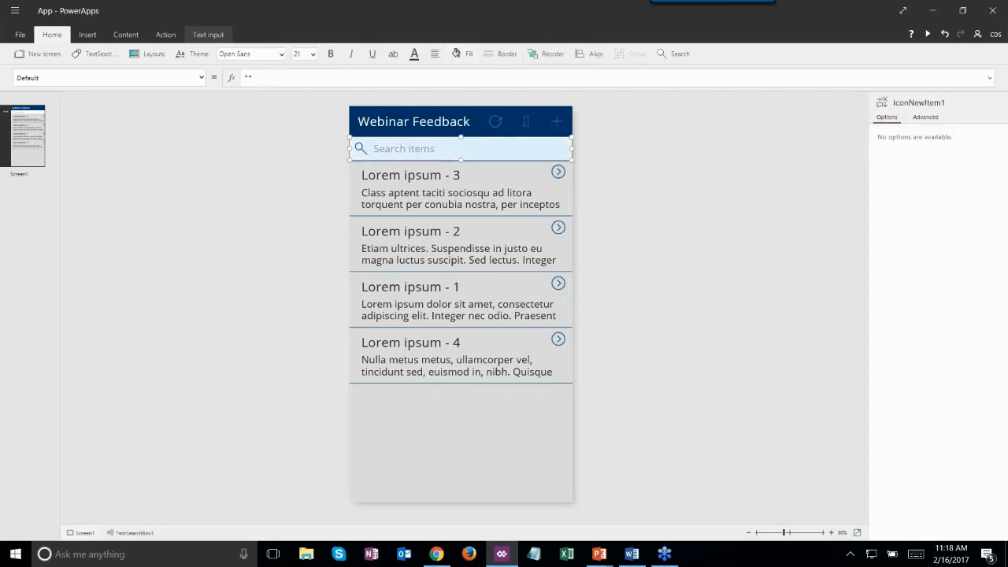
pyautogui.click(93, 35)
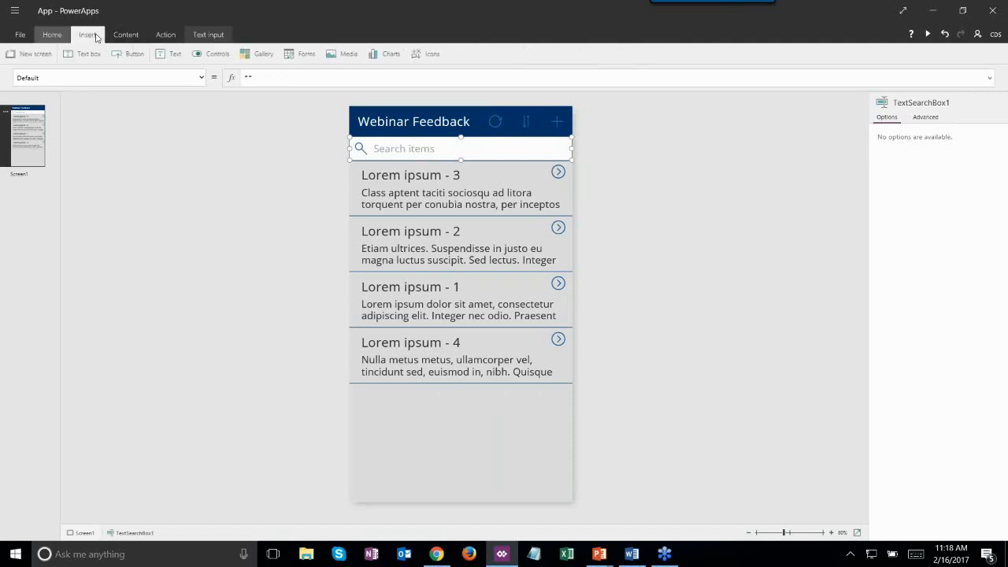
pyautogui.click(139, 53)
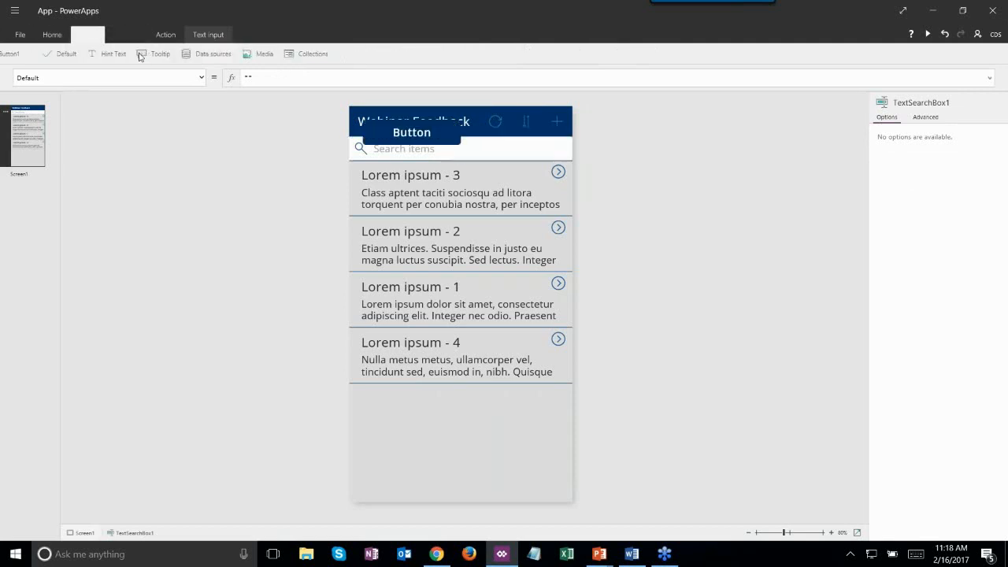
pyautogui.moveTo(392, 123); pyautogui.dragTo(439, 430)
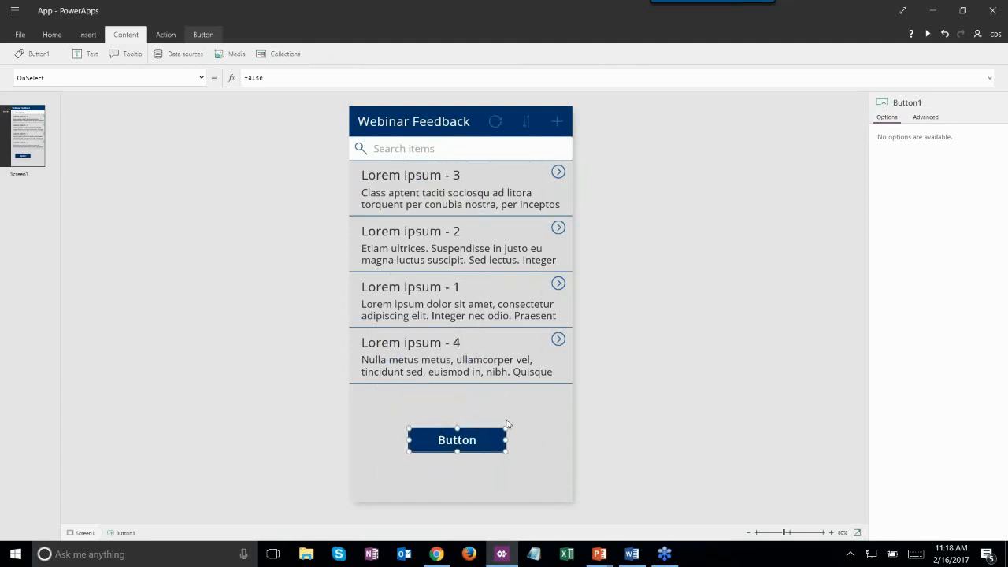
pyautogui.click(472, 438)
pyautogui.press('BackSpace')
pyautogui.press('BackSpace')
pyautogui.press('BackSpace')
pyautogui.press('BackSpace')
pyautogui.press('BackSpace')
pyautogui.press('BackSpace')
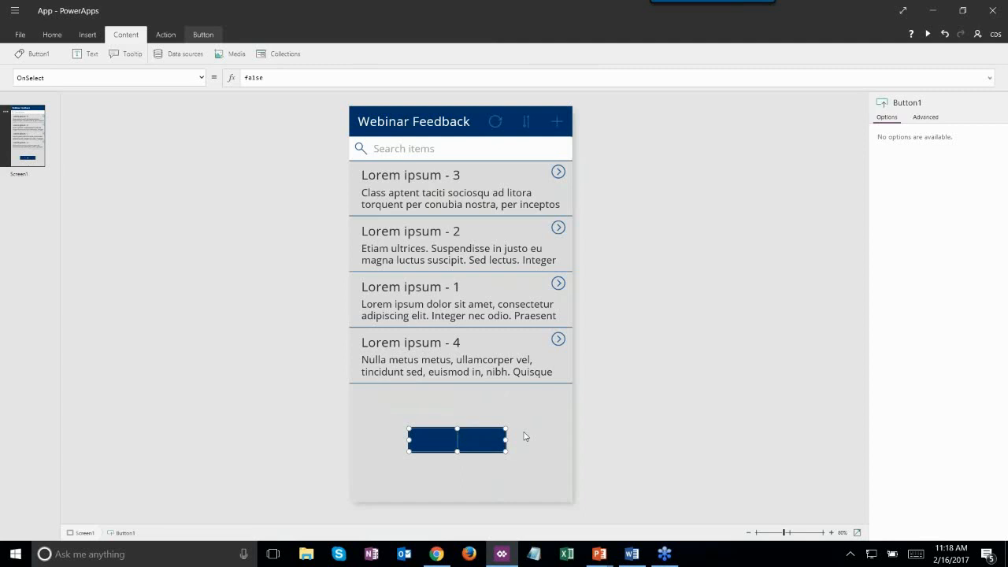
pyautogui.write('Submit')
pyautogui.click(531, 394)
# - Delete the default 'false' from the Submit button's OnSelect formula
pyautogui.click(492, 439)
pyautogui.click(85, 76)
pyautogui.click(85, 75)
pyautogui.click(304, 77)
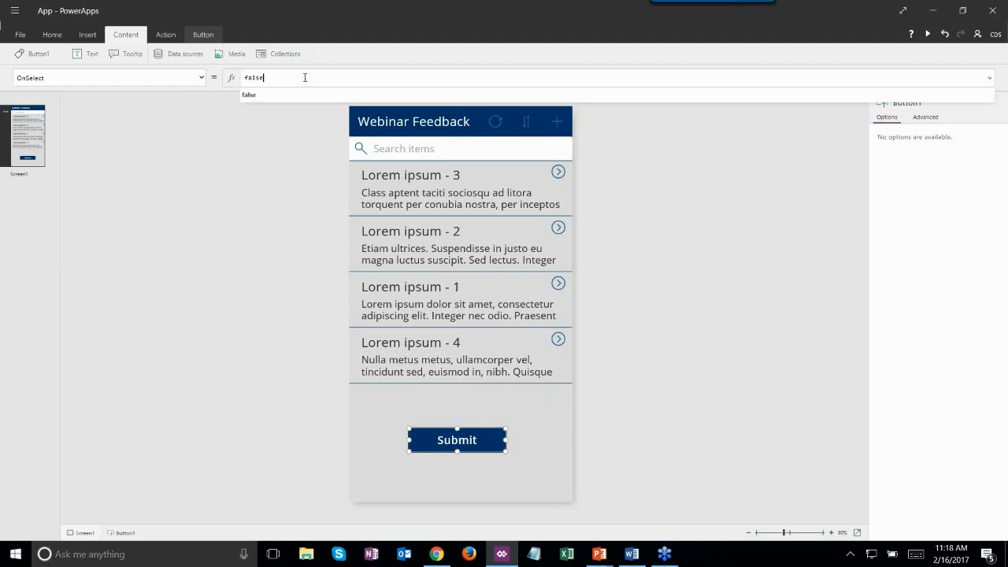
pyautogui.moveTo(304, 76); pyautogui.dragTo(239, 72)
pyautogui.press('BackSpace')
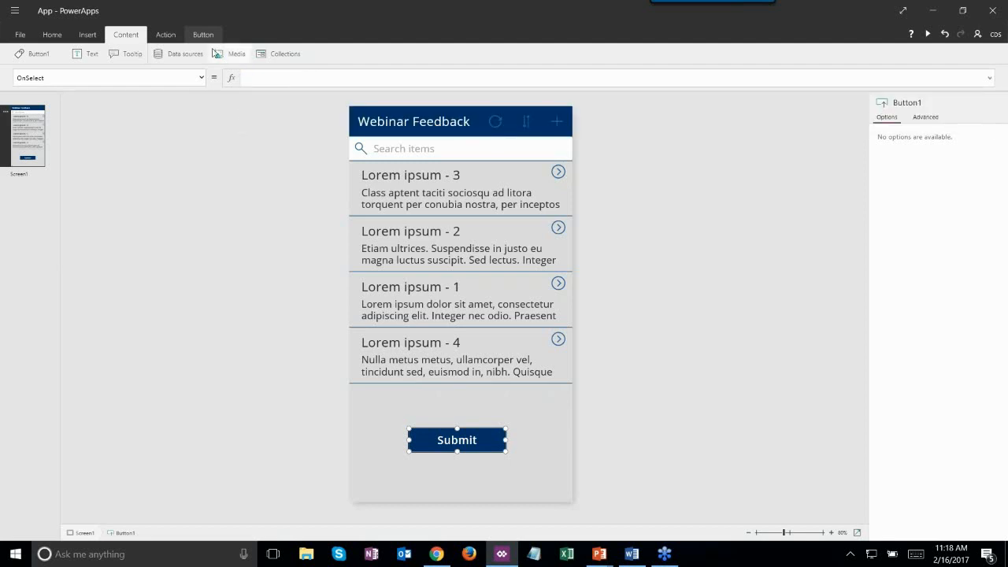
pyautogui.click(165, 35)
# - Attach the CreateCRMRecord flow to the Submit button's OnSelect and confirm it's listed as a data source
pyautogui.click(232, 56)
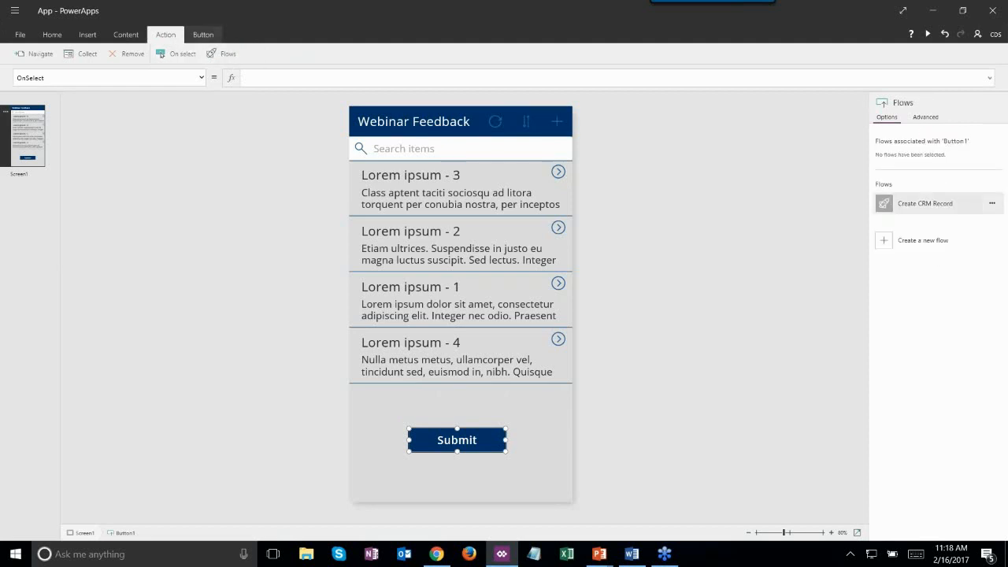
pyautogui.click(938, 211)
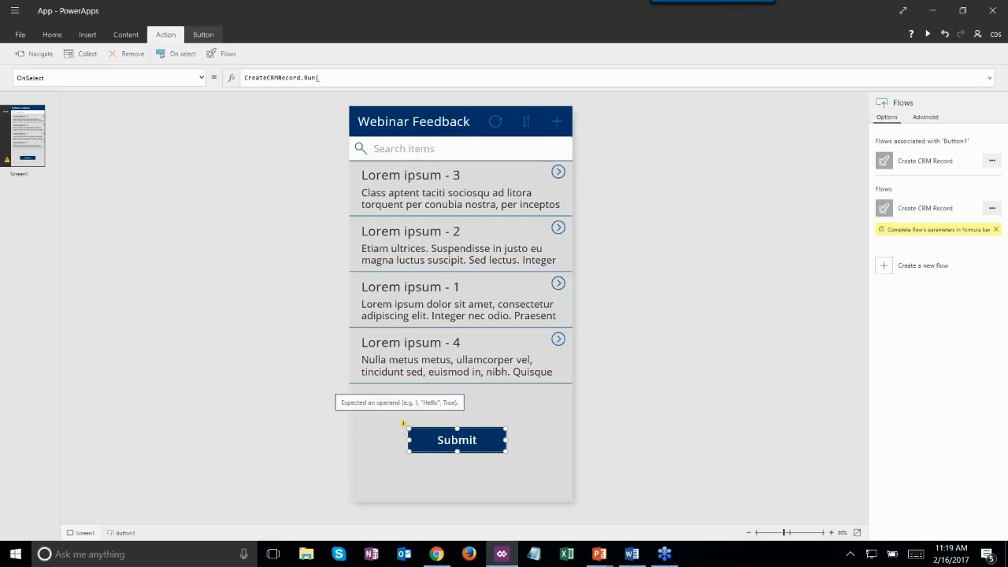
pyautogui.click(334, 76)
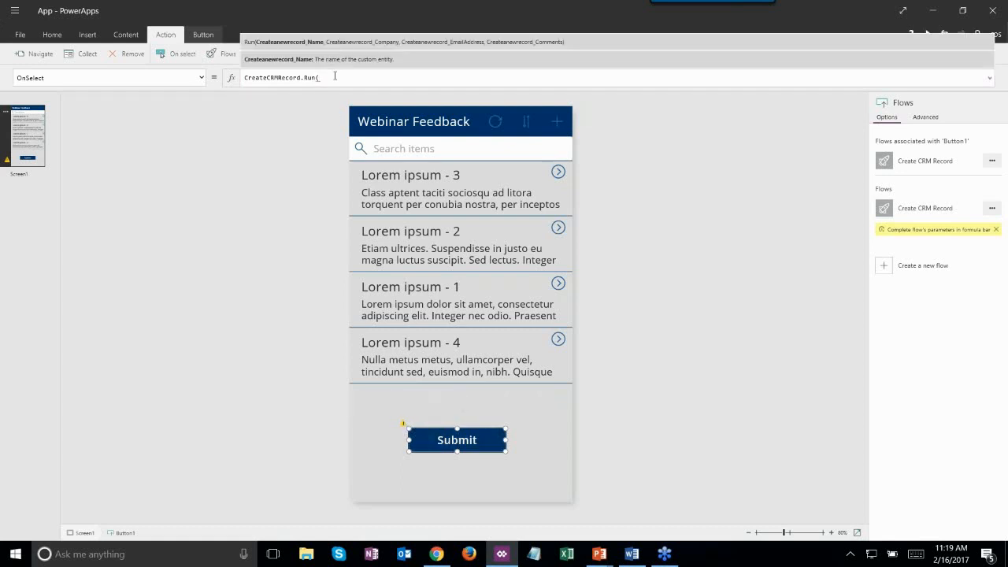
pyautogui.click(682, 318)
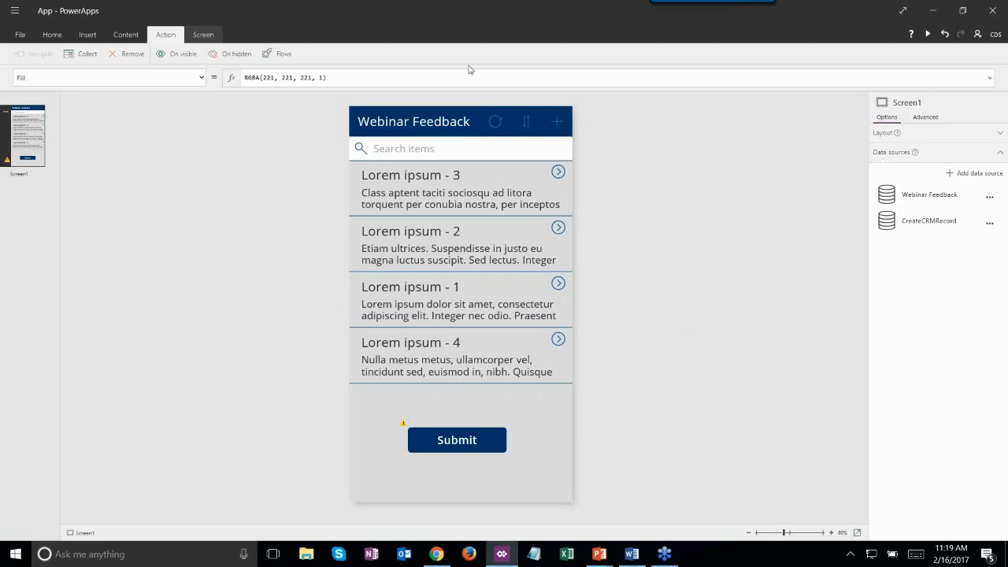
# - Select the sample item gallery and switch it to a blank layout to clear it
pyautogui.click(482, 192)
pyautogui.click(482, 178)
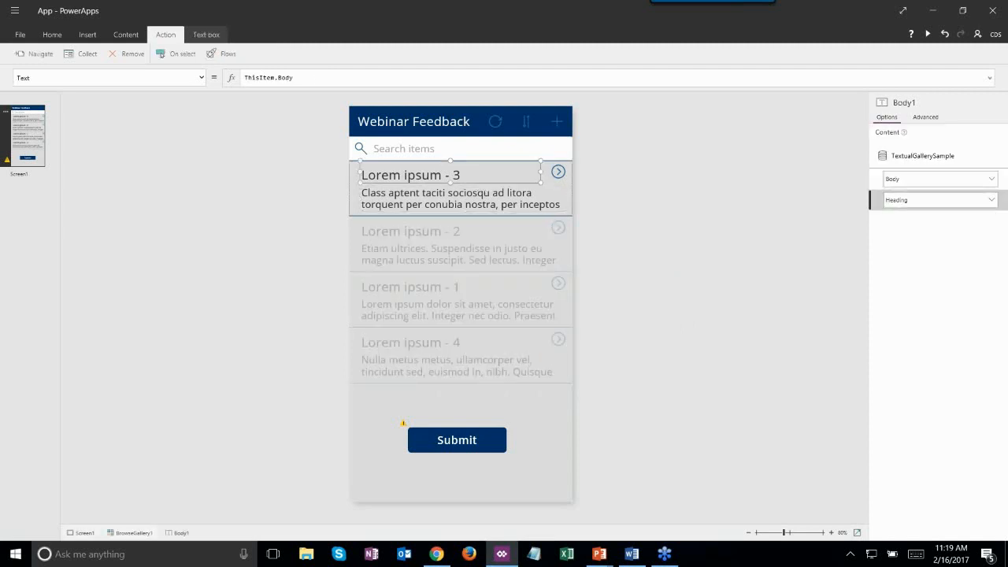
pyautogui.click(485, 208)
pyautogui.click(522, 234)
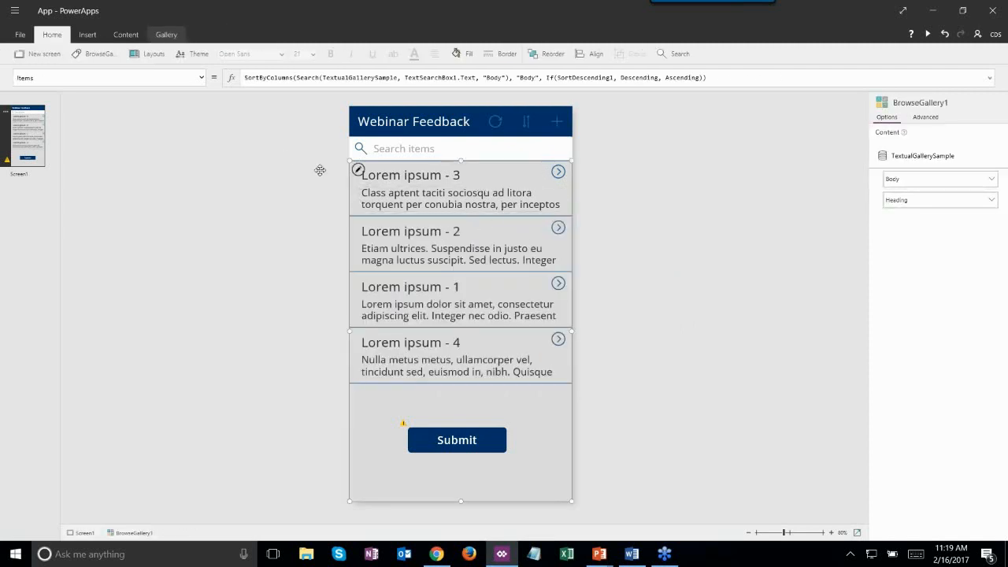
pyautogui.click(145, 54)
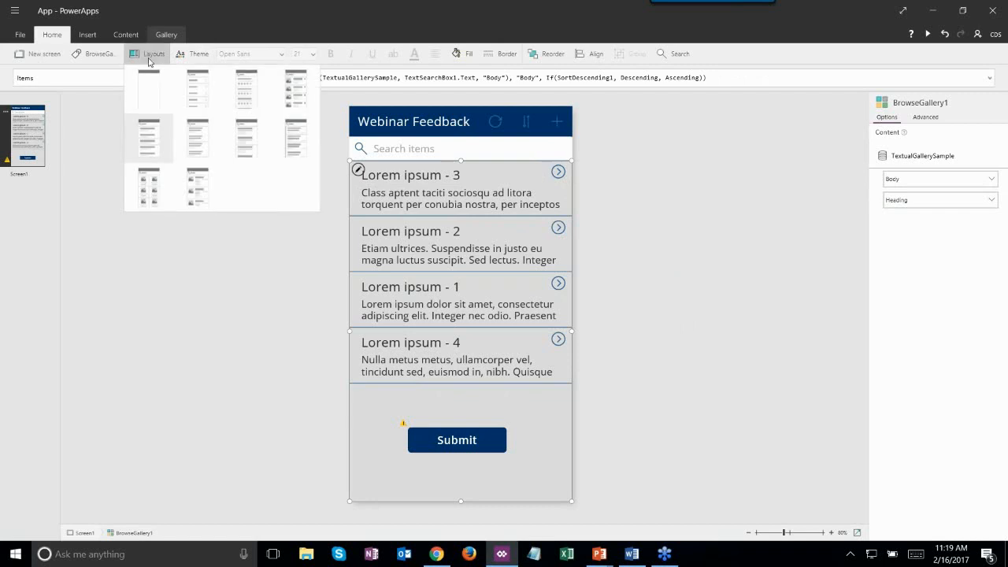
pyautogui.click(156, 98)
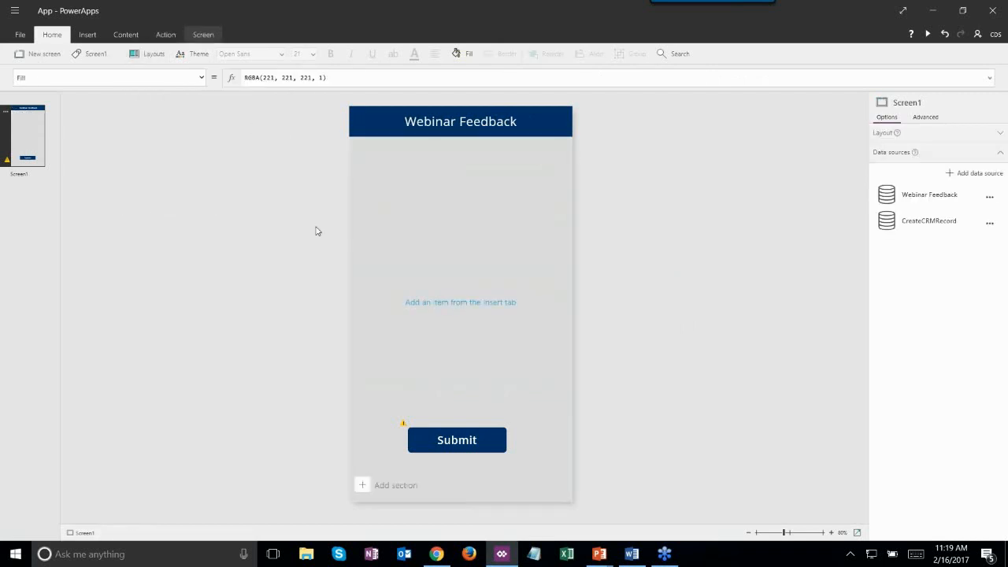
# - Insert a text label, move it just below the header, and make it read 'Name'
pyautogui.click(93, 35)
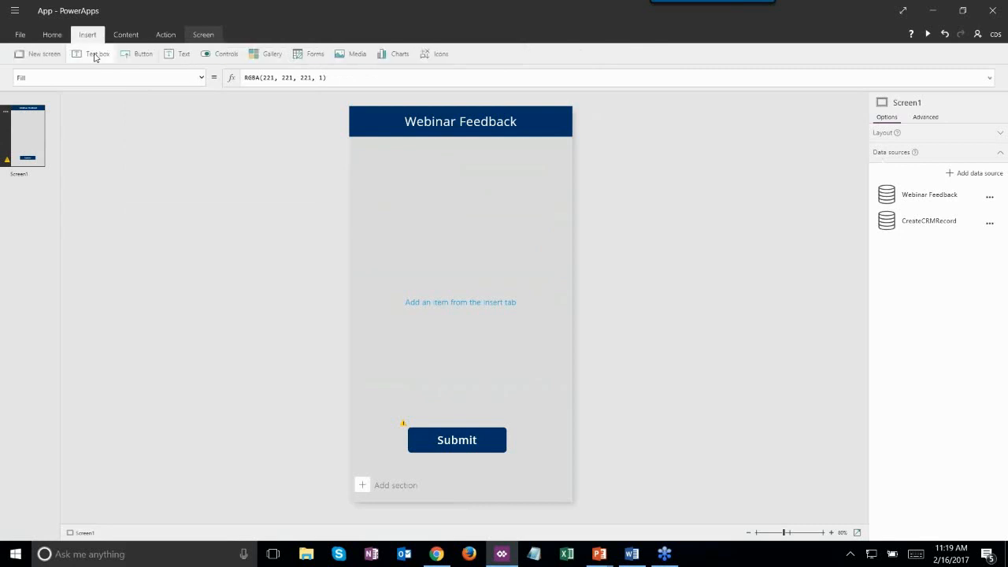
pyautogui.click(95, 54)
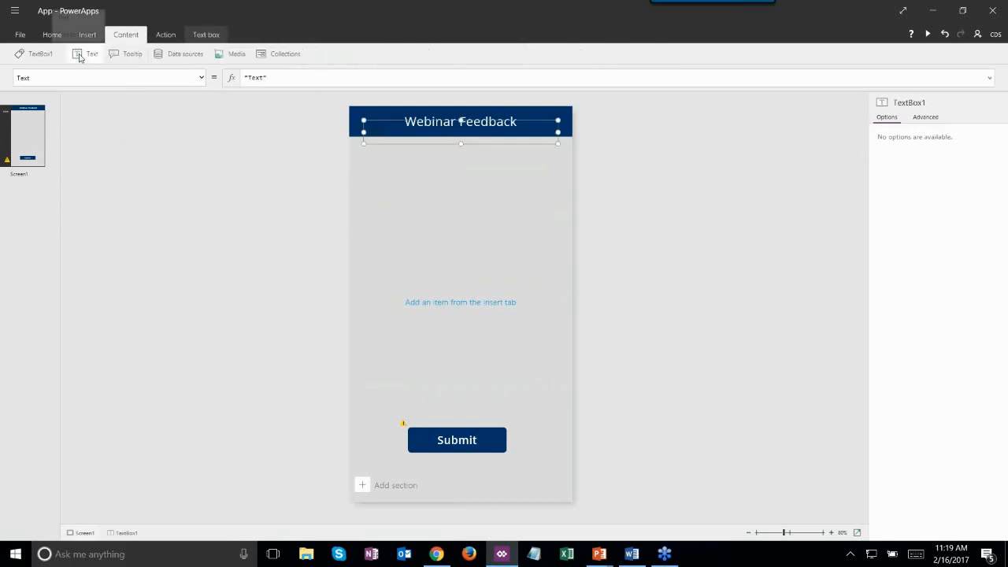
pyautogui.click(433, 169)
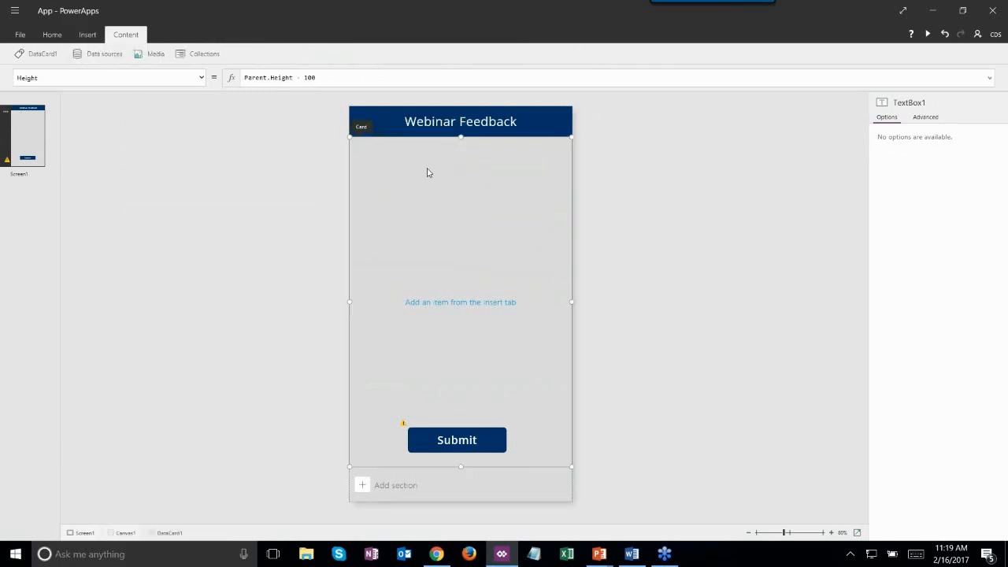
pyautogui.click(397, 140)
pyautogui.moveTo(397, 140); pyautogui.dragTo(393, 155)
pyautogui.press('BackSpace')
pyautogui.press('BackSpace')
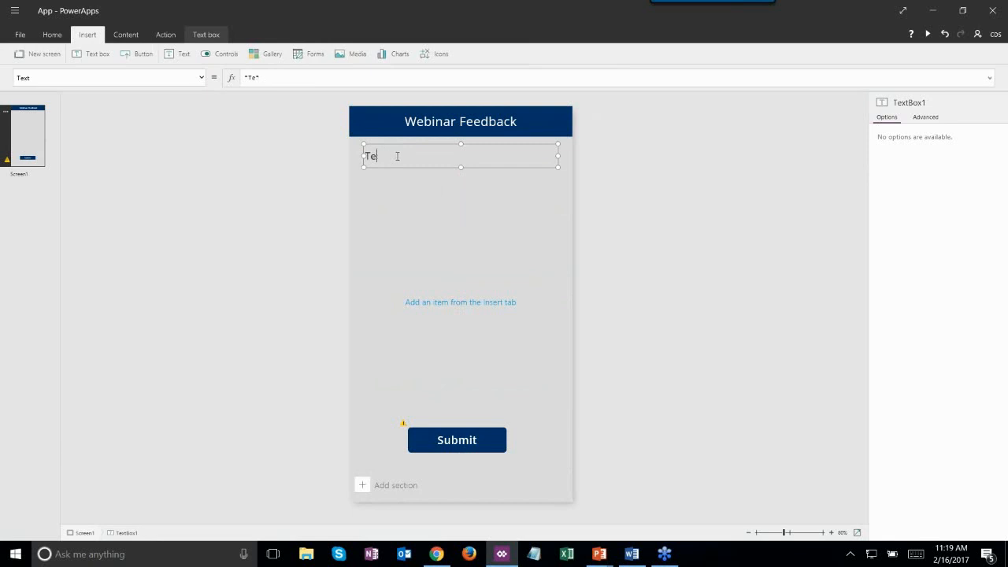
pyautogui.write('Name')
pyautogui.click(438, 210)
pyautogui.click(396, 157)
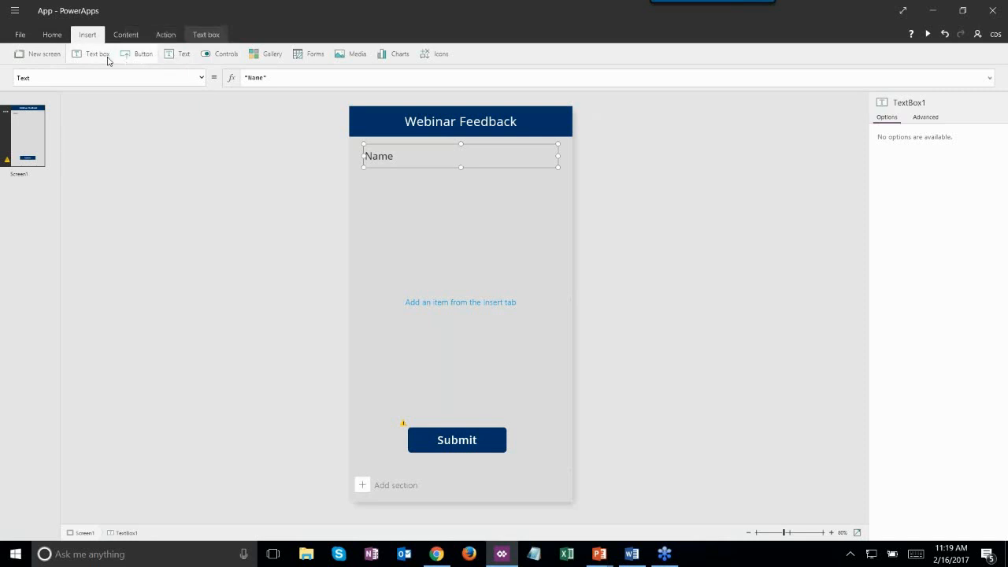
# - Insert a text input under the Name label and delete its placeholder text
pyautogui.click(189, 56)
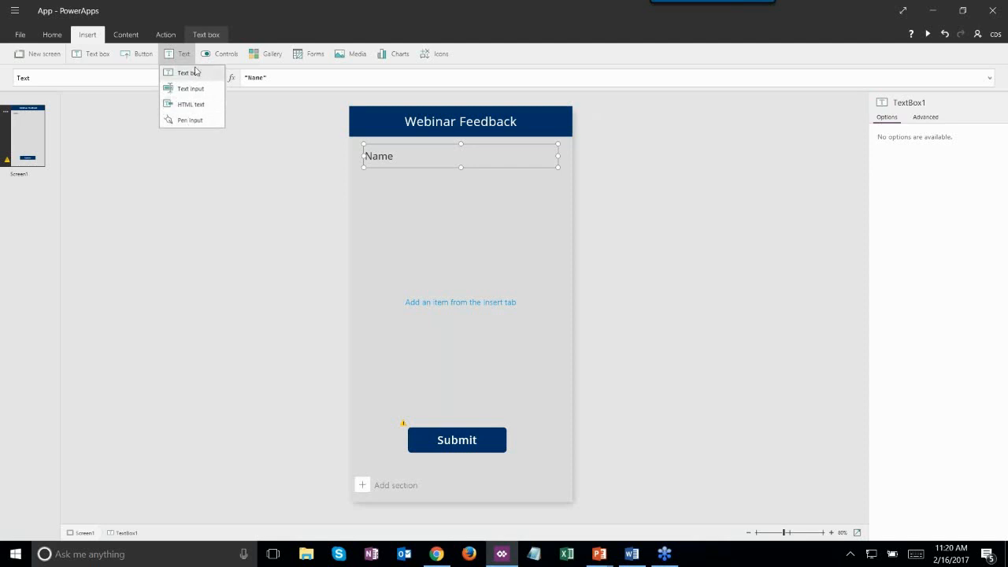
pyautogui.click(200, 90)
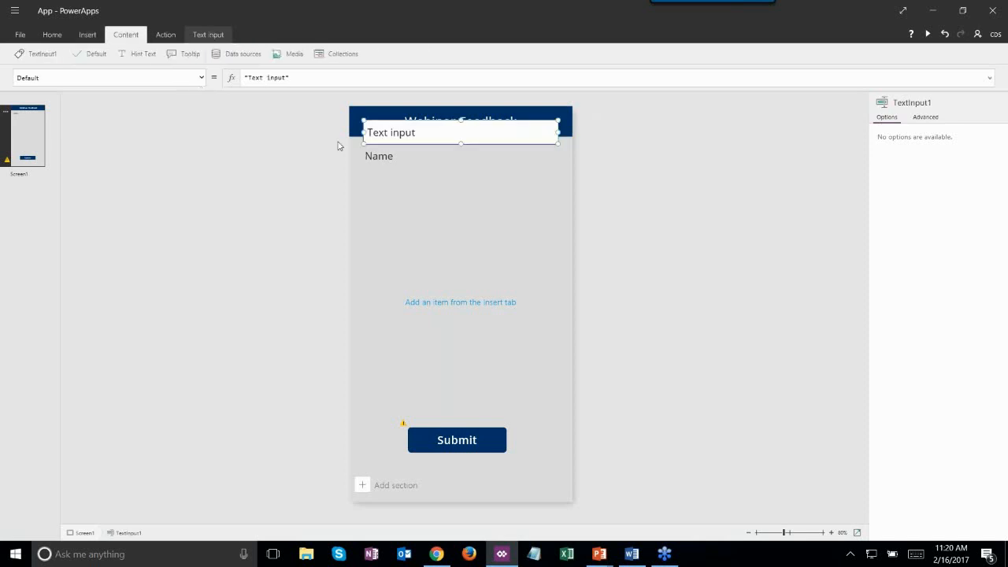
pyautogui.moveTo(437, 120); pyautogui.dragTo(439, 166)
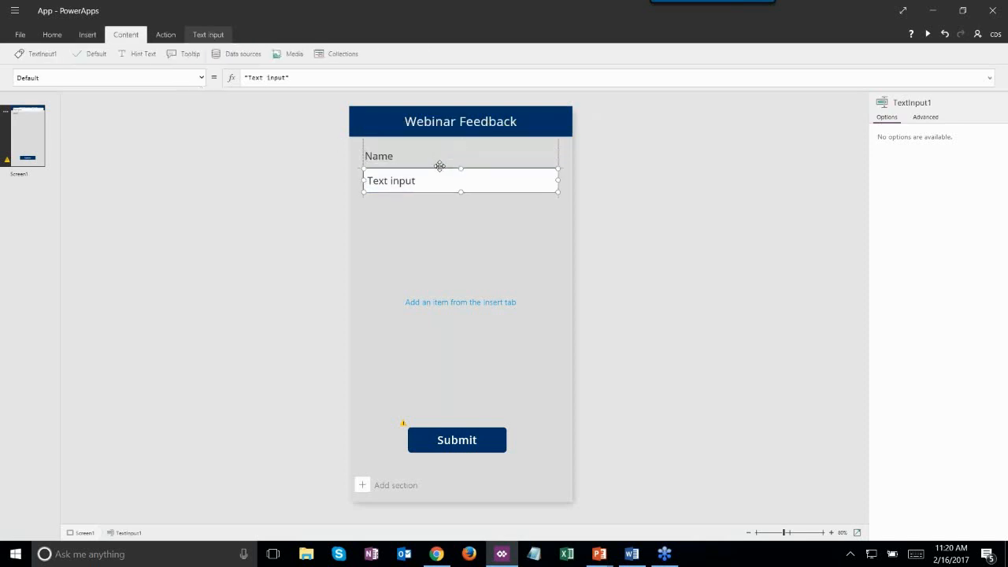
pyautogui.click(441, 183)
pyautogui.click(423, 183)
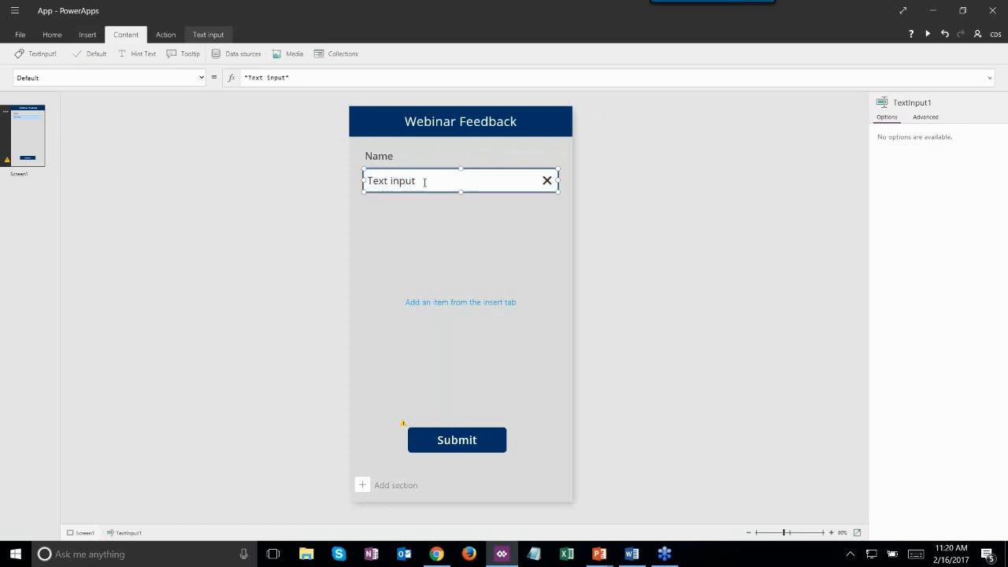
pyautogui.press('BackSpace')
pyautogui.press('BackSpace')
pyautogui.press('BackSpace')
pyautogui.press('BackSpace')
pyautogui.press('BackSpace')
pyautogui.press('BackSpace')
pyautogui.press('BackSpace')
pyautogui.press('BackSpace')
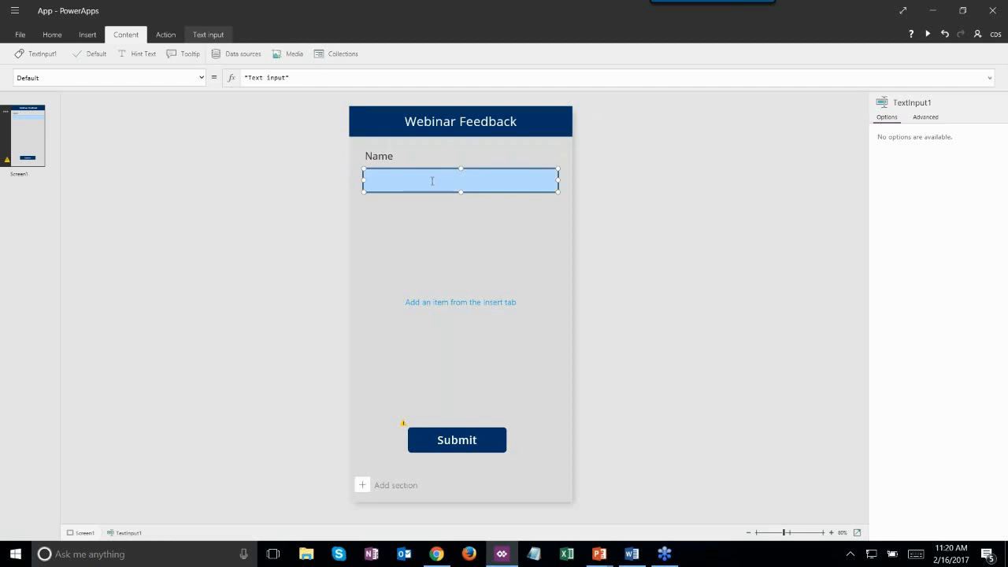
pyautogui.click(87, 34)
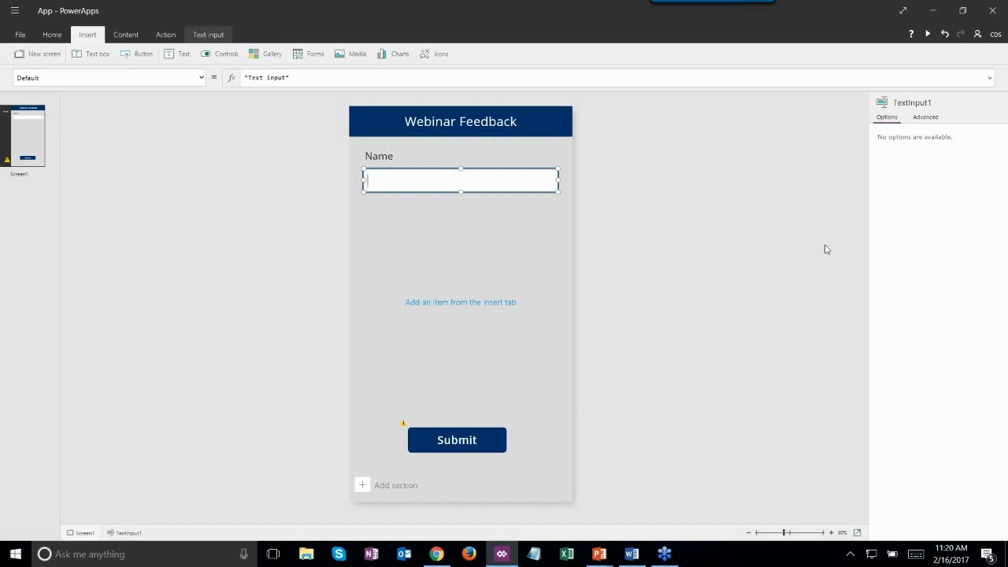
# - Open the Name field's Advanced properties and inspect its OnChange and OnSelect data properties
pyautogui.click(929, 124)
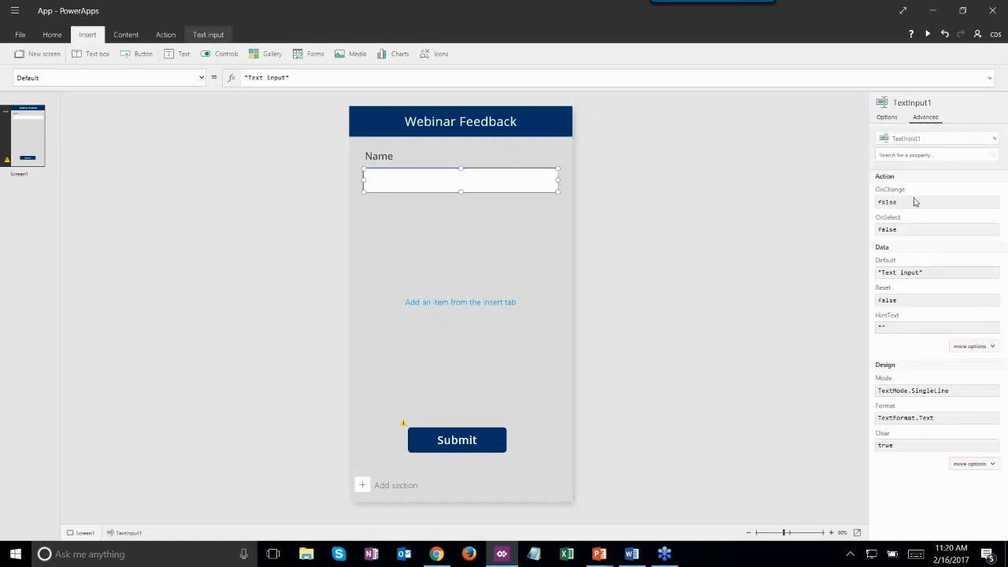
pyautogui.click(961, 345)
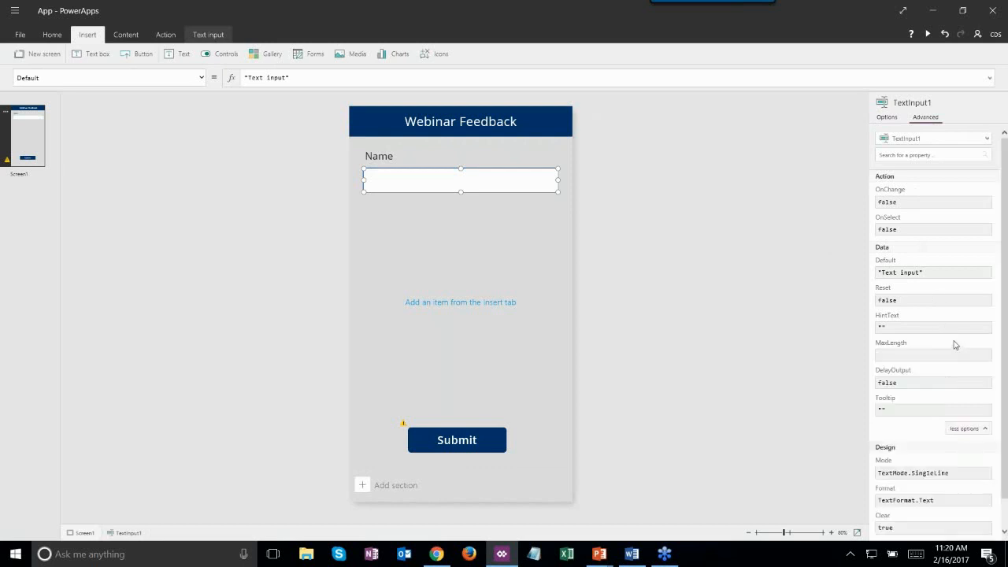
pyautogui.click(901, 201)
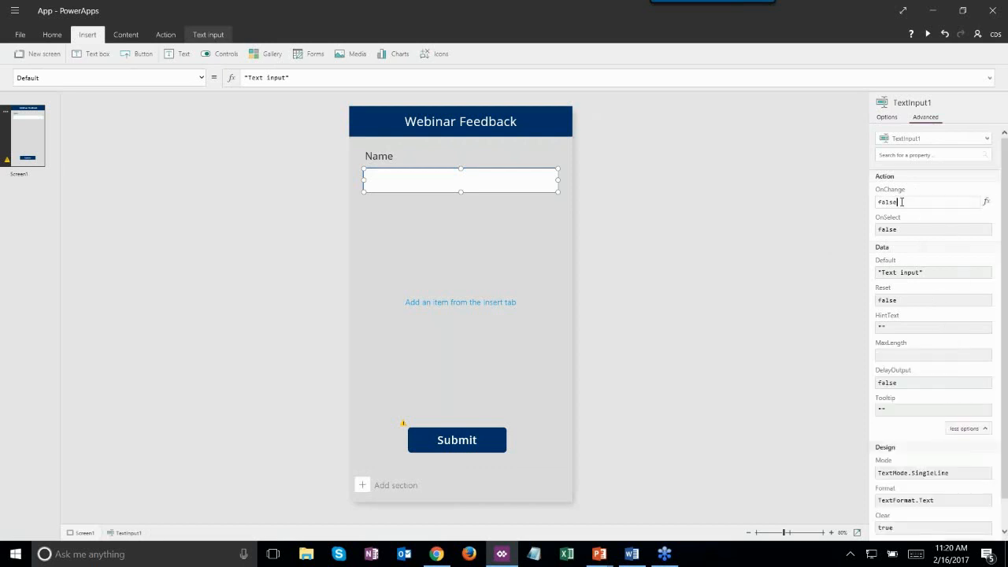
pyautogui.click(910, 230)
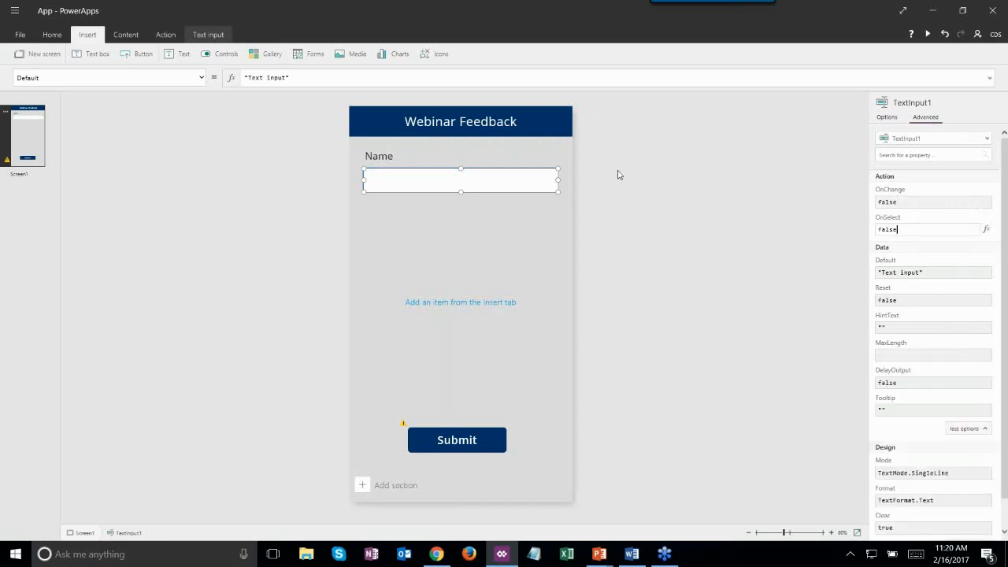
pyautogui.click(361, 169)
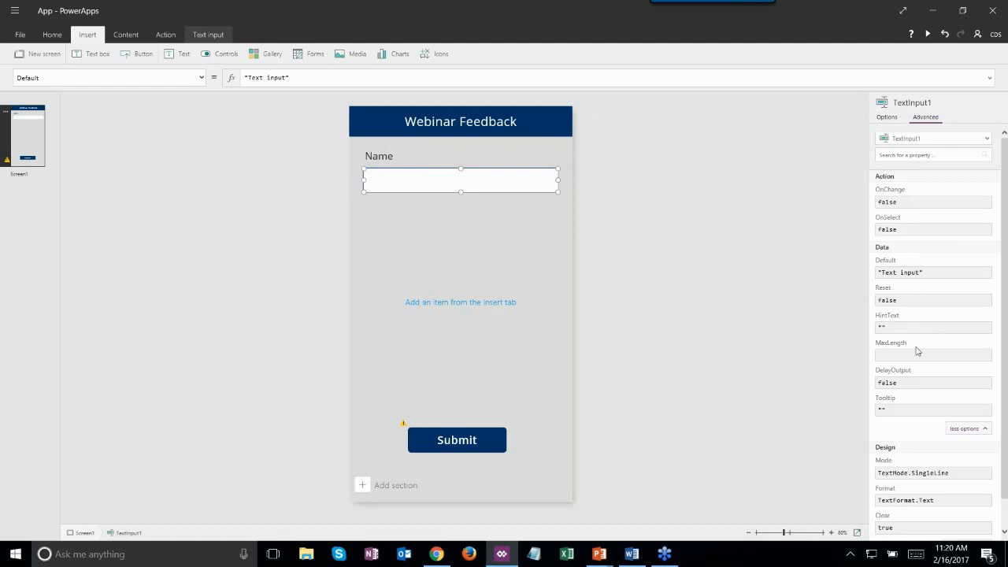
# - Expand the field's design properties and browse LineHeight and RadiusTopLeft
pyautogui.scroll(-1, 916, 351)
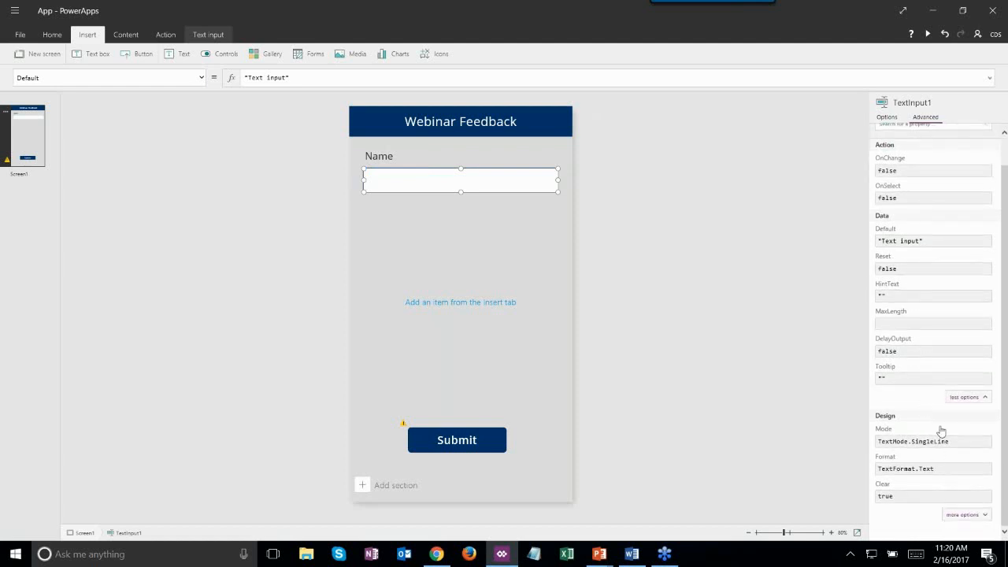
pyautogui.click(967, 514)
pyautogui.scroll(-5, 887, 431)
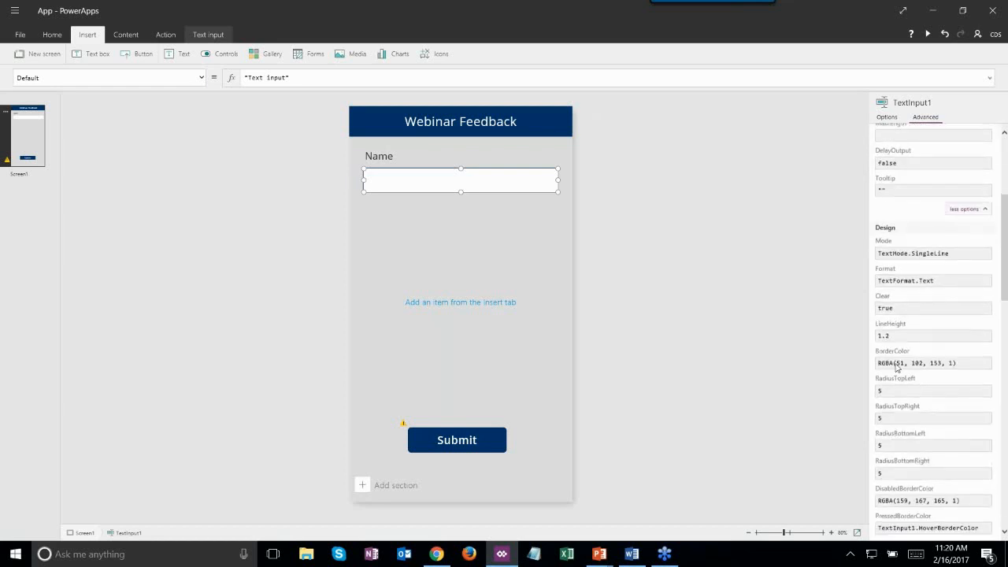
pyautogui.click(900, 339)
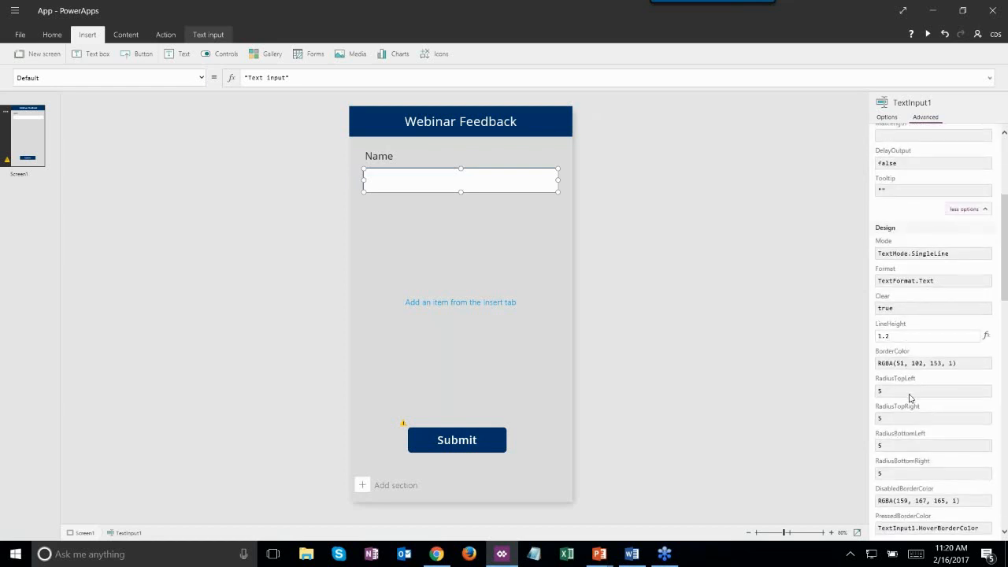
pyautogui.click(915, 391)
pyautogui.scroll(-3, 916, 397)
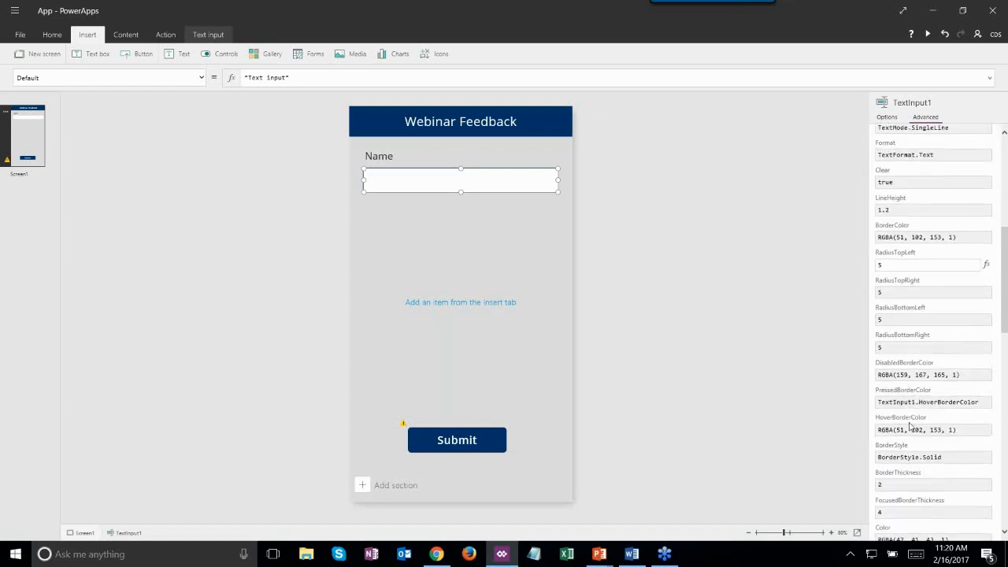
pyautogui.scroll(-2, 909, 449)
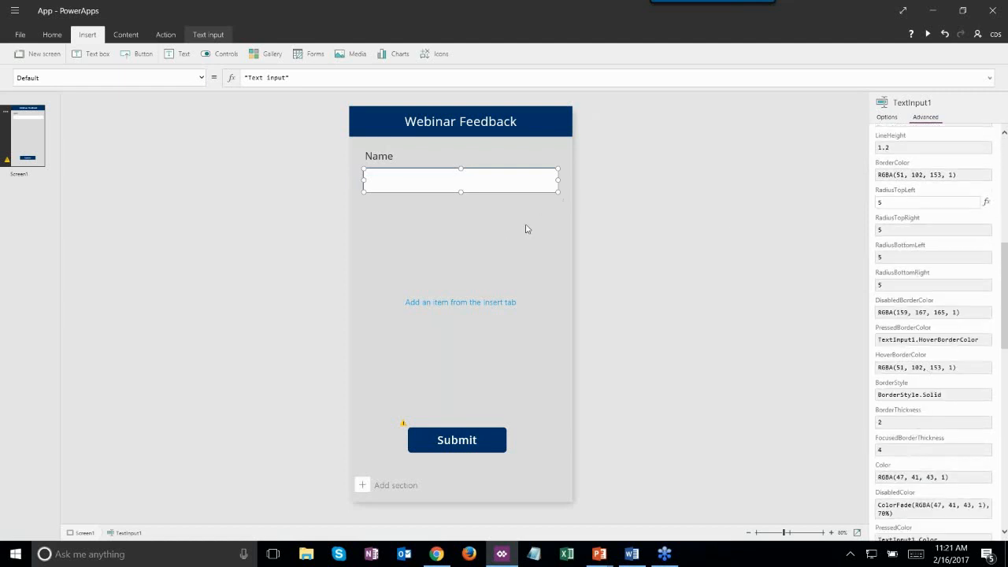
pyautogui.click(415, 209)
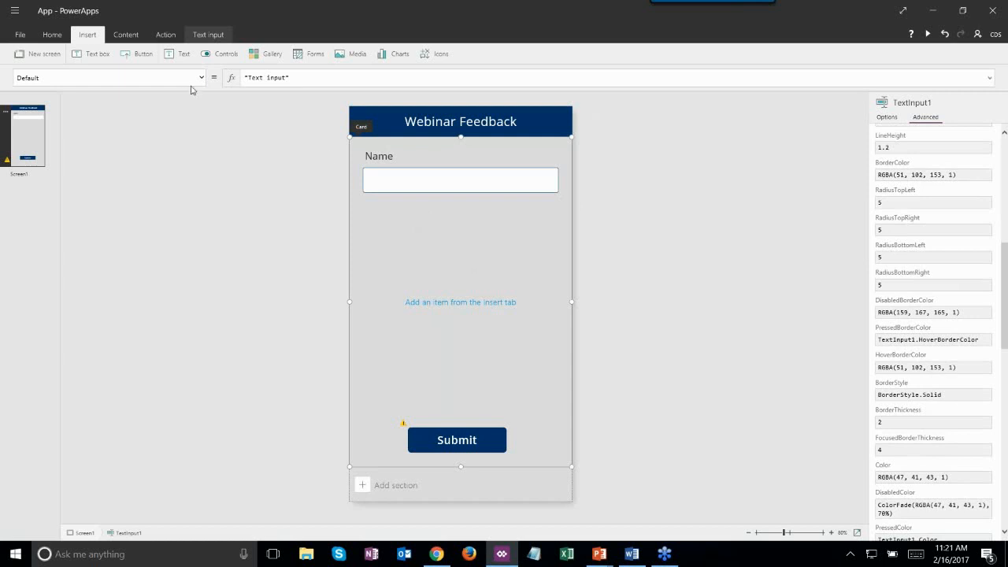
# - Drag the duplicate Name label below the Name input and change its text to 'Company'
pyautogui.click(393, 153)
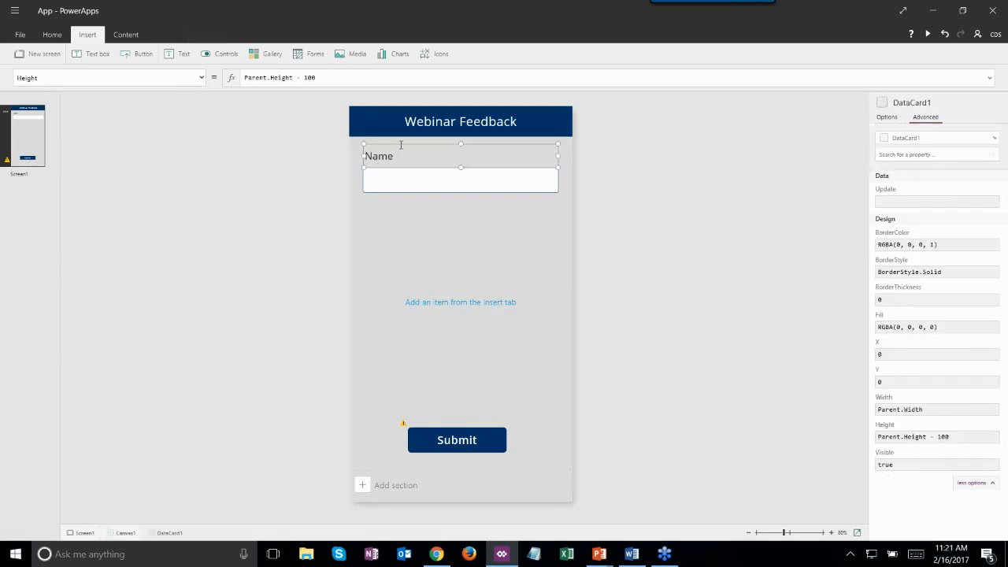
pyautogui.click(400, 144)
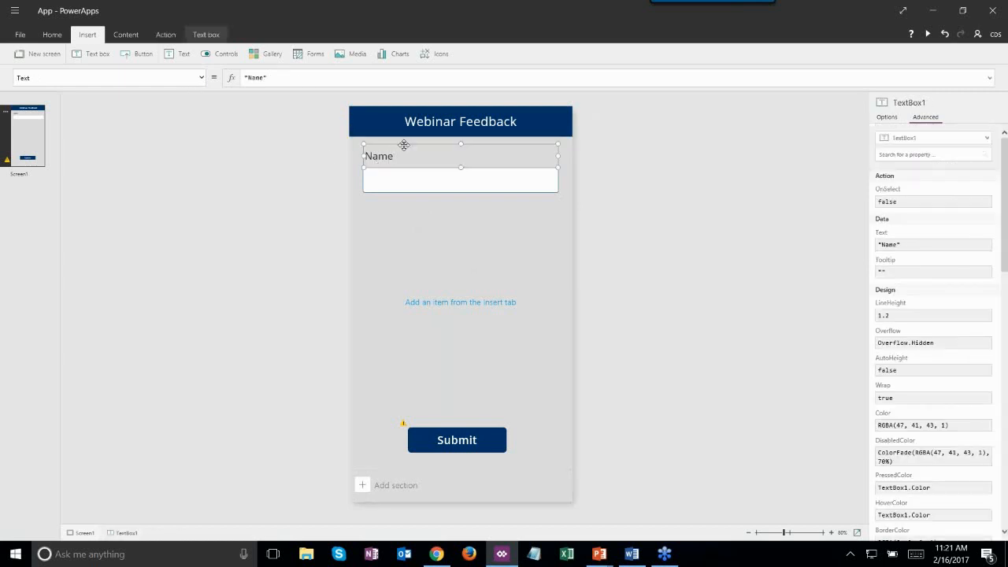
pyautogui.click(429, 210)
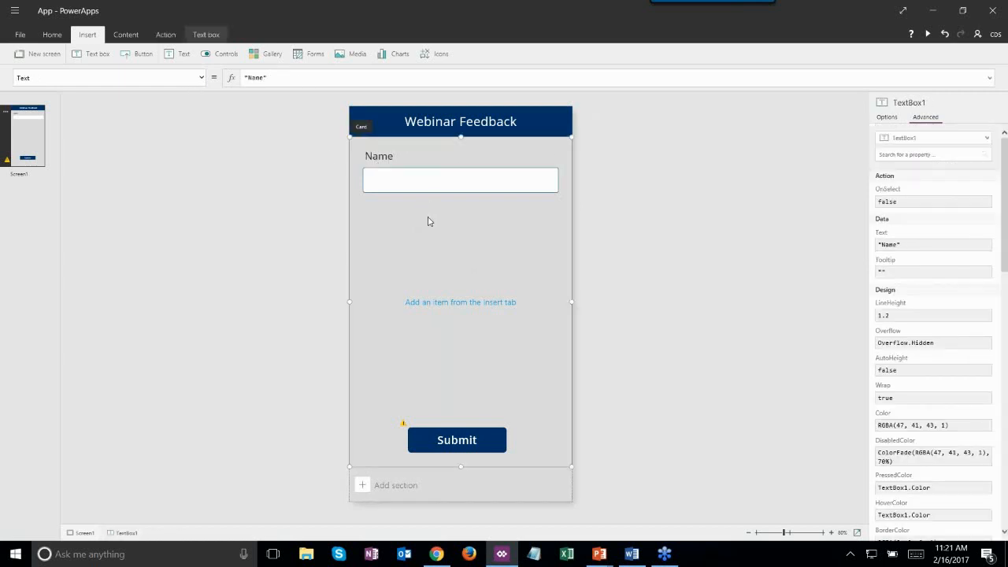
pyautogui.click(397, 154)
pyautogui.moveTo(401, 151); pyautogui.dragTo(401, 194)
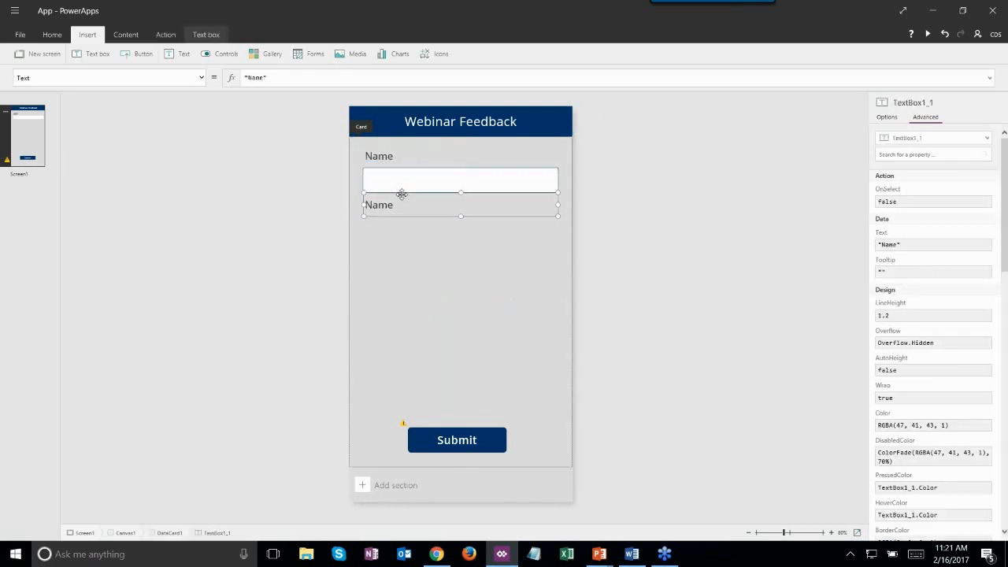
pyautogui.click(405, 200)
pyautogui.press('BackSpace')
pyautogui.press('BackSpace')
pyautogui.press('BackSpace')
pyautogui.write('Company')
# - Paste a copy of the Name input below the Company label and clear its 'Text input' text
pyautogui.click(426, 170)
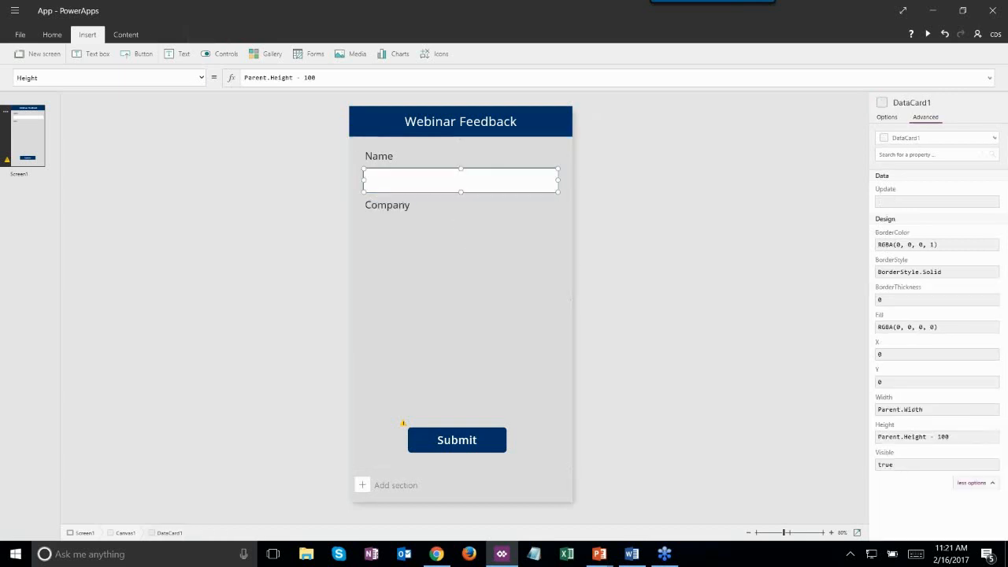
pyautogui.hotkey('ctrl', 'v')
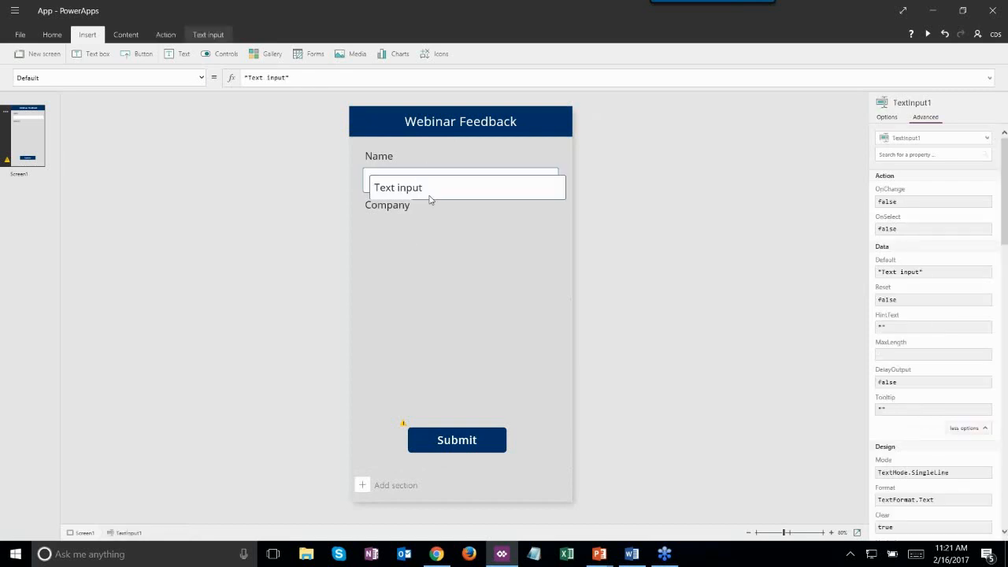
pyautogui.moveTo(426, 210)
pyautogui.mouseDown()
pyautogui.moveTo(412, 244)
pyautogui.moveTo(416, 221)
pyautogui.mouseUp()
pyautogui.click(410, 272)
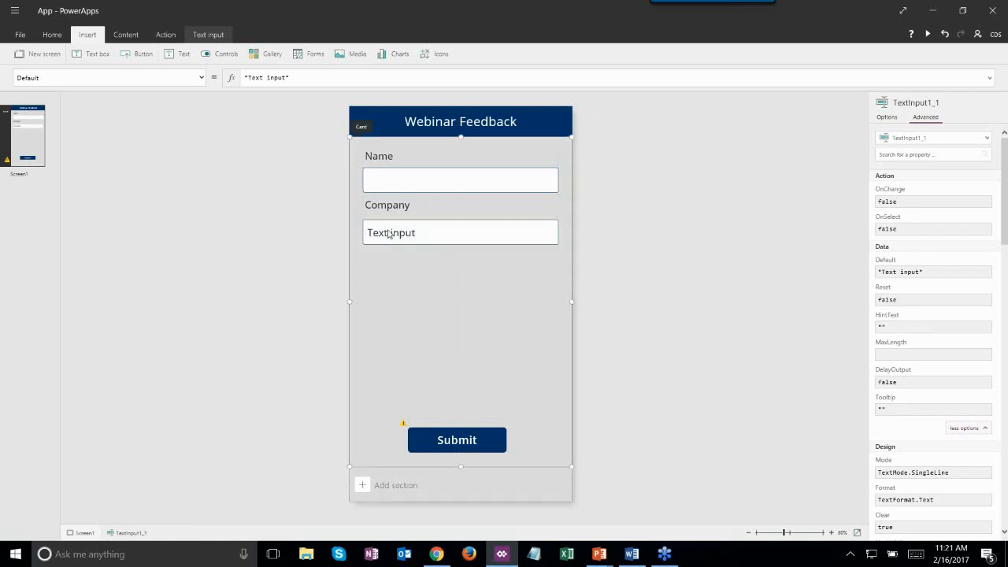
pyautogui.click(413, 232)
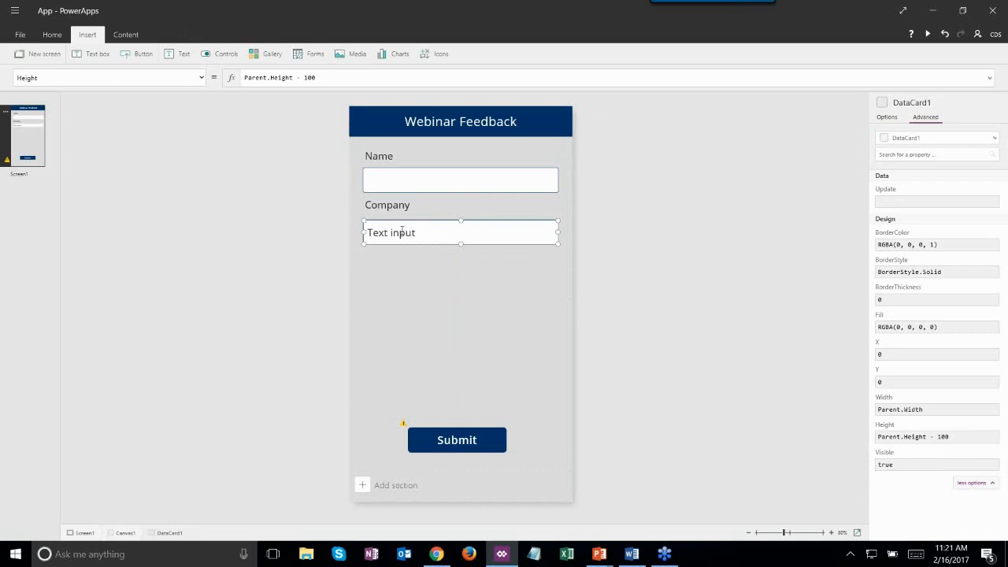
pyautogui.click(425, 233)
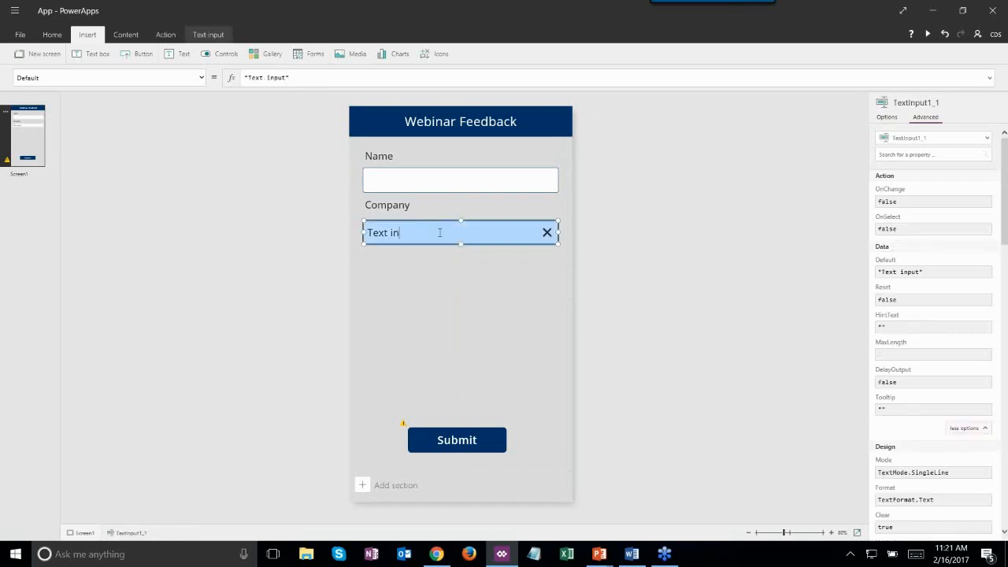
pyautogui.press('BackSpace')
pyautogui.press('BackSpace')
pyautogui.press('BackSpace')
pyautogui.press('BackSpace')
pyautogui.press('BackSpace')
pyautogui.press('BackSpace')
pyautogui.press('BackSpace')
pyautogui.click(404, 281)
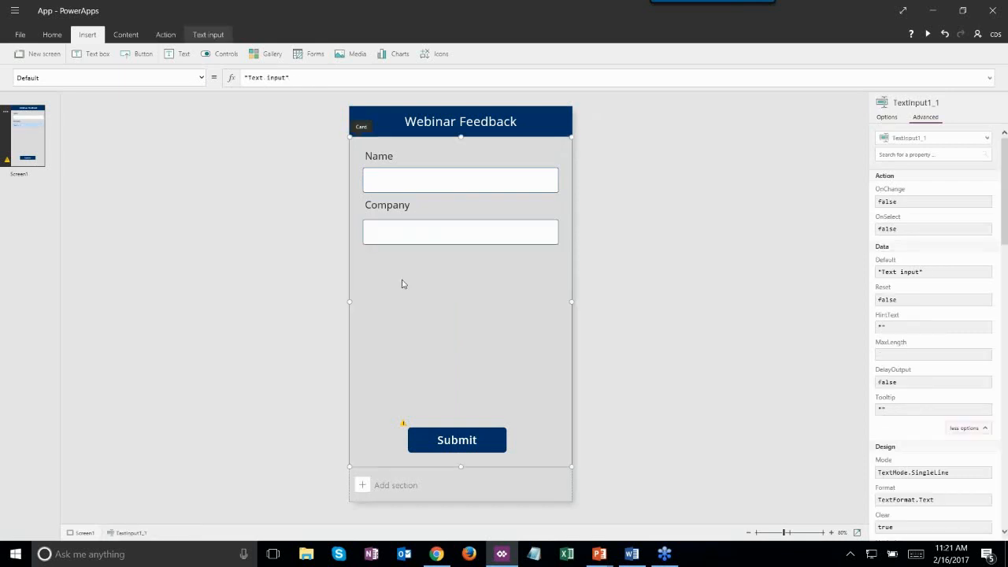
pyautogui.click(470, 170)
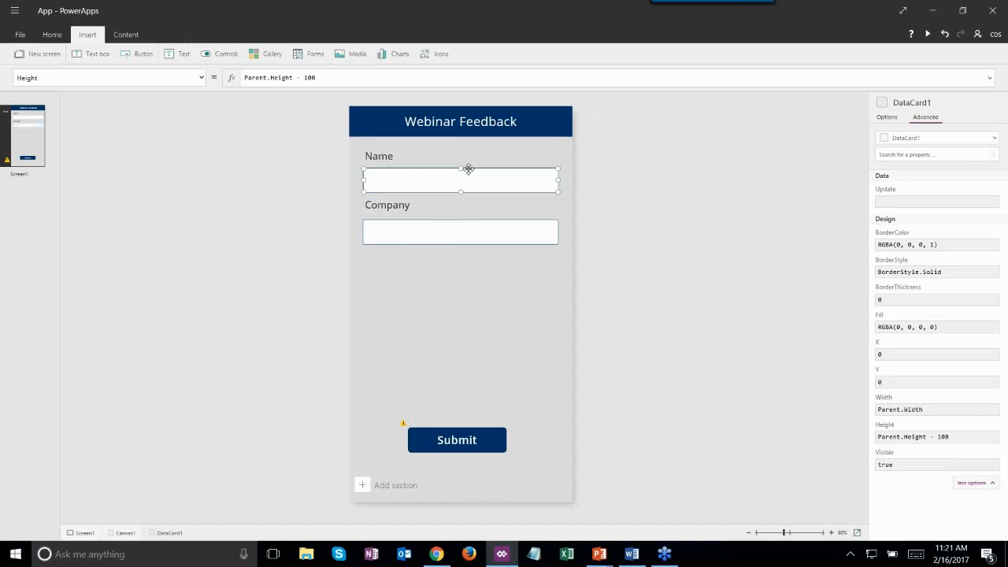
# - Rename the Name label control from TextBox1 to NameField
pyautogui.click(375, 155)
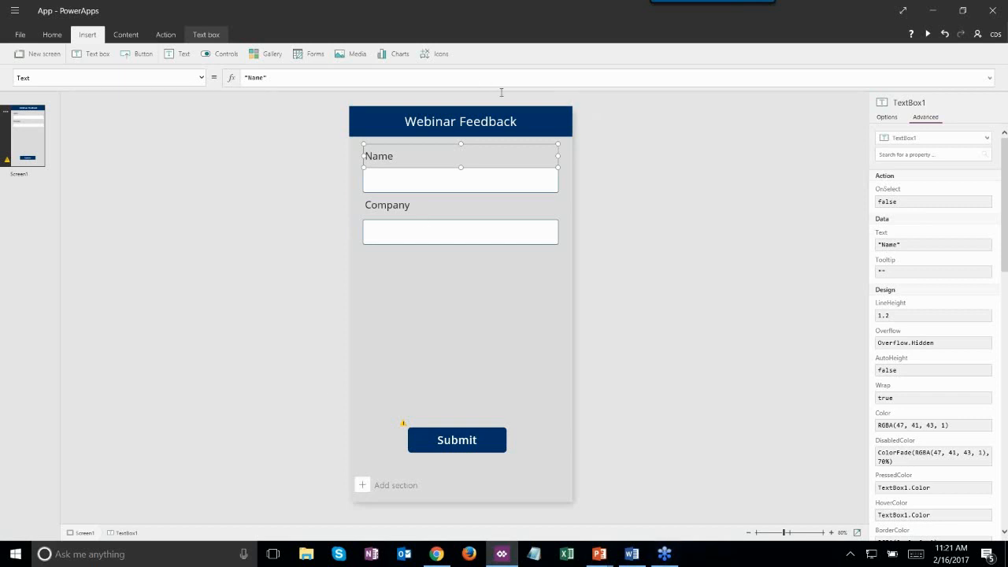
pyautogui.click(423, 171)
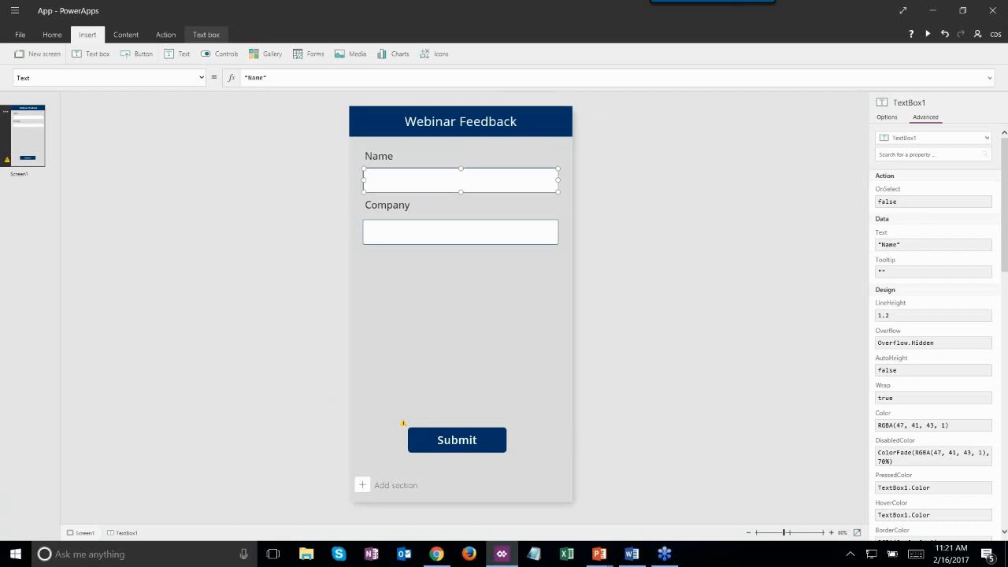
pyautogui.click(417, 155)
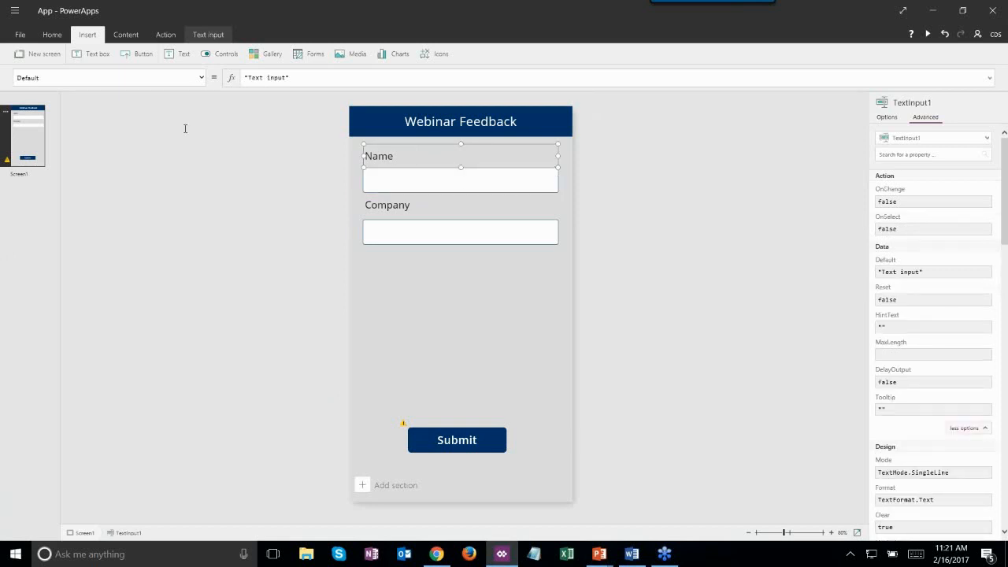
pyautogui.click(202, 81)
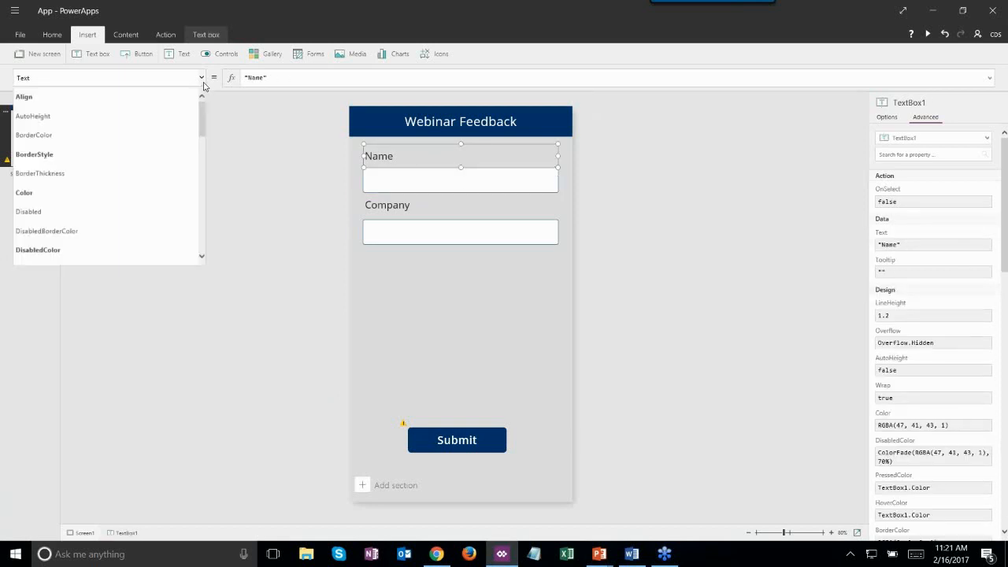
pyautogui.click(476, 151)
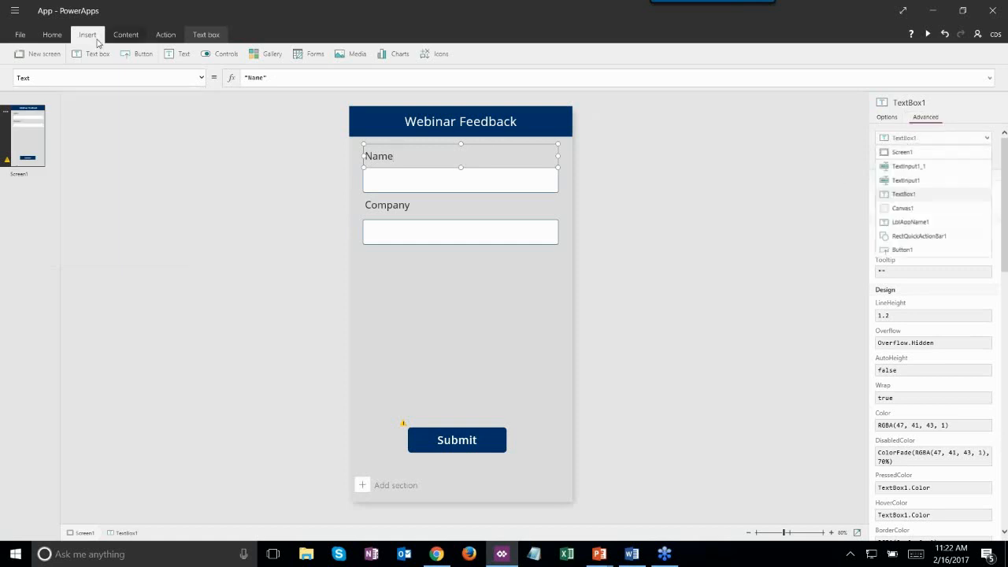
pyautogui.click(52, 34)
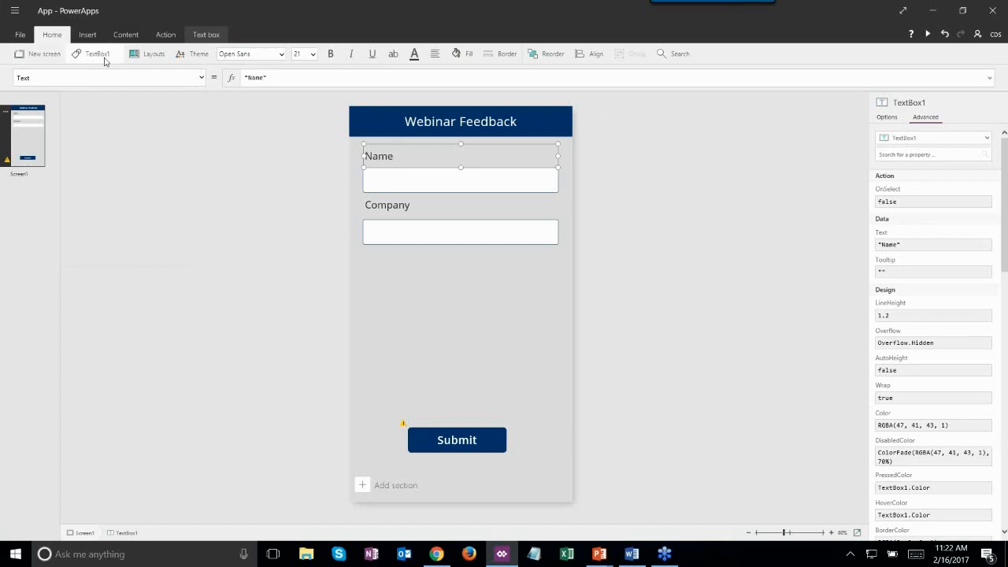
pyautogui.click(103, 55)
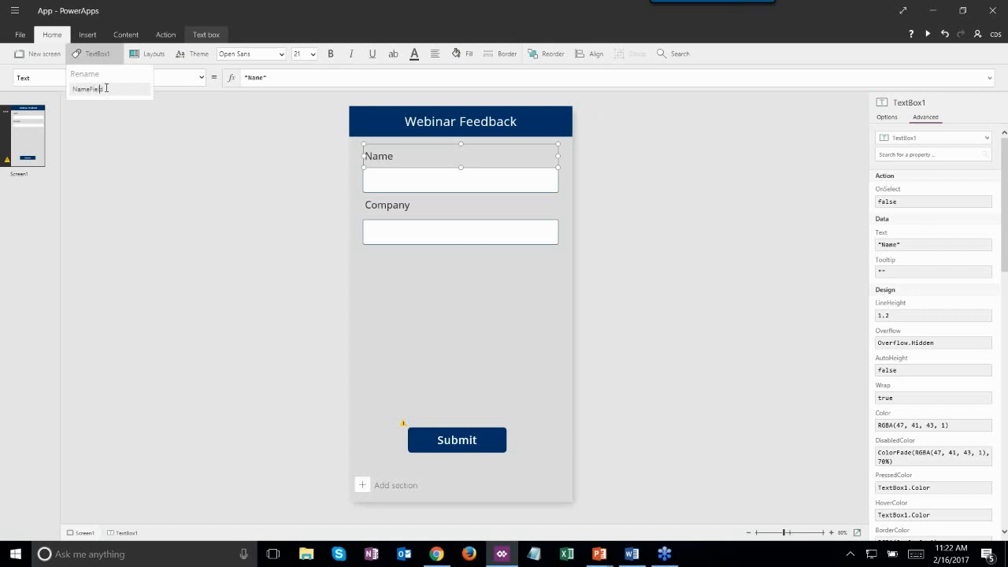
pyautogui.click(186, 173)
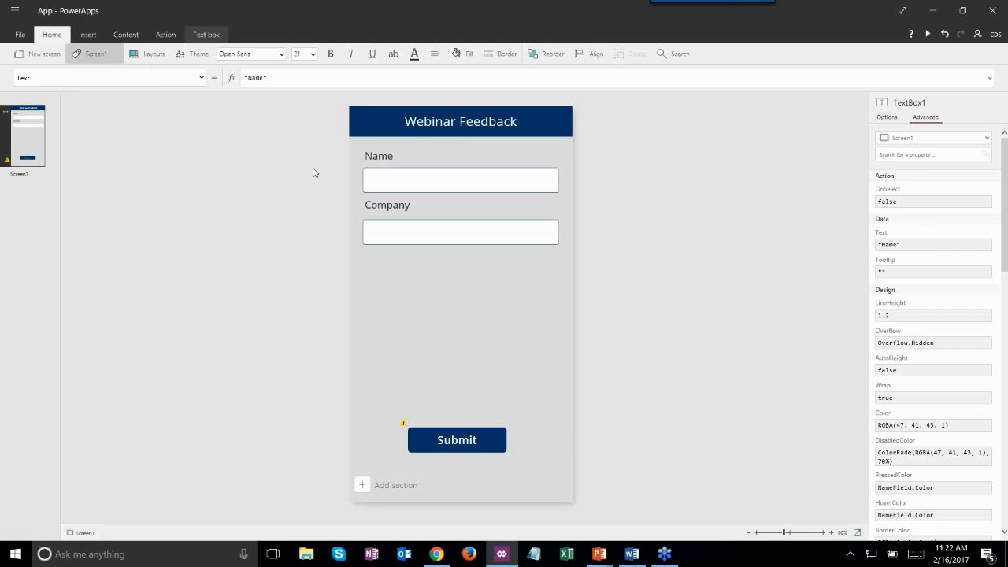
# - Rename the Company label control from TextBox1_1 to Company
pyautogui.click(364, 155)
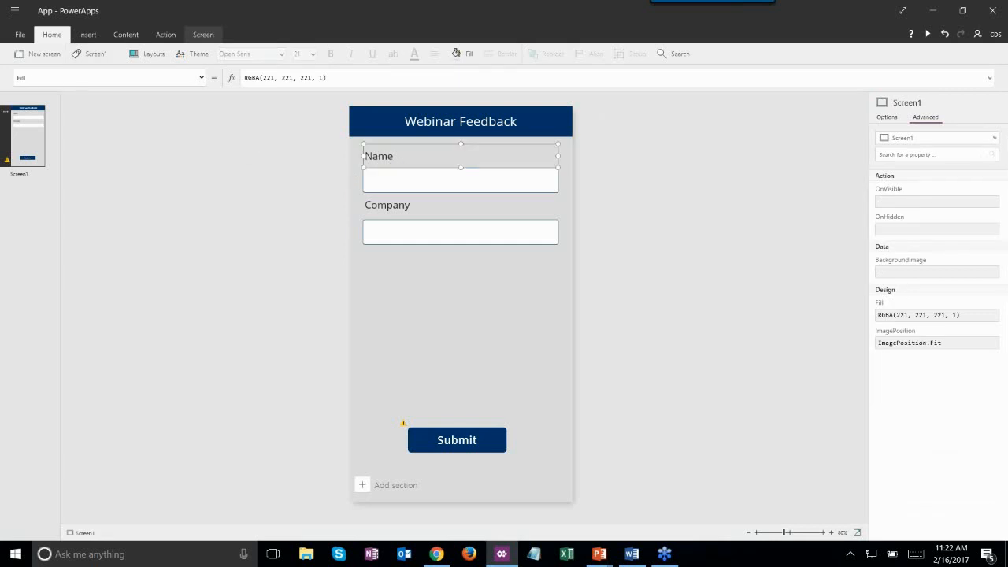
pyautogui.click(403, 205)
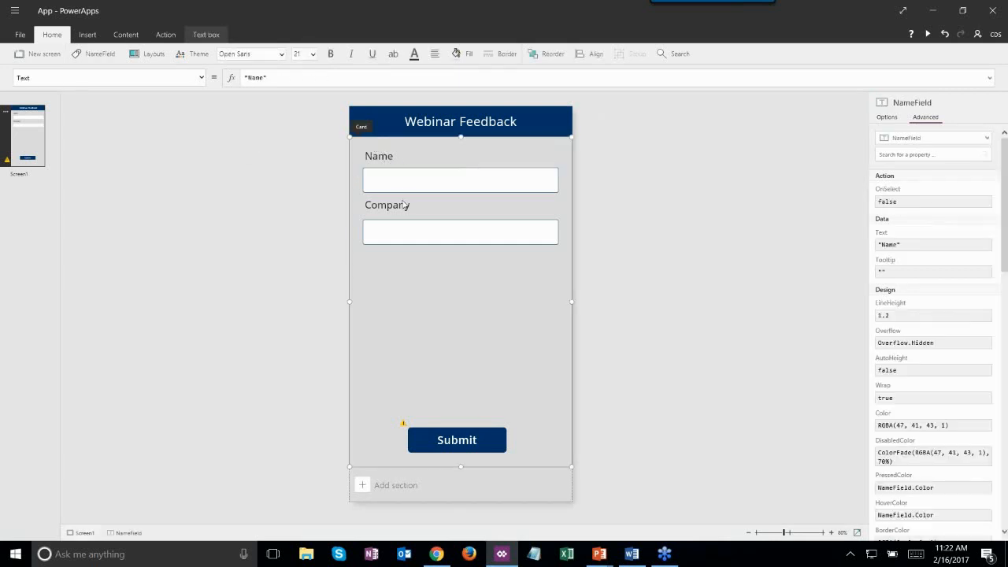
pyautogui.click(407, 204)
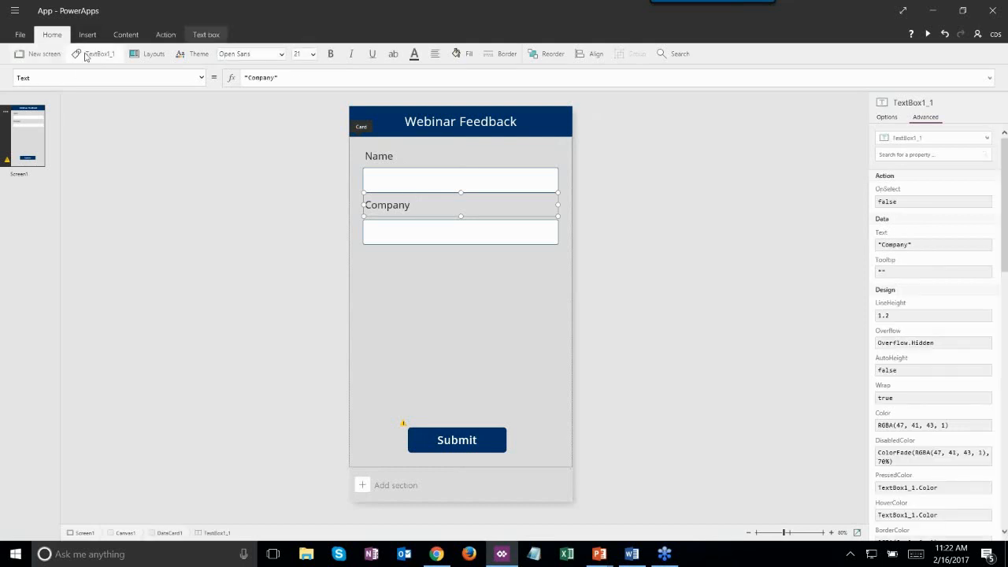
pyautogui.click(94, 54)
pyautogui.press('BackSpace')
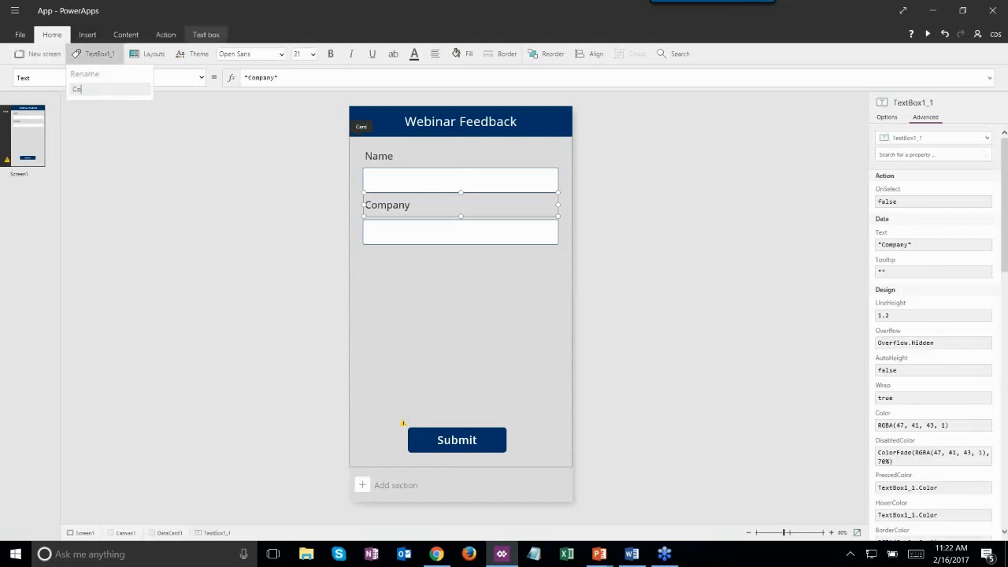
pyautogui.click(398, 238)
pyautogui.click(398, 226)
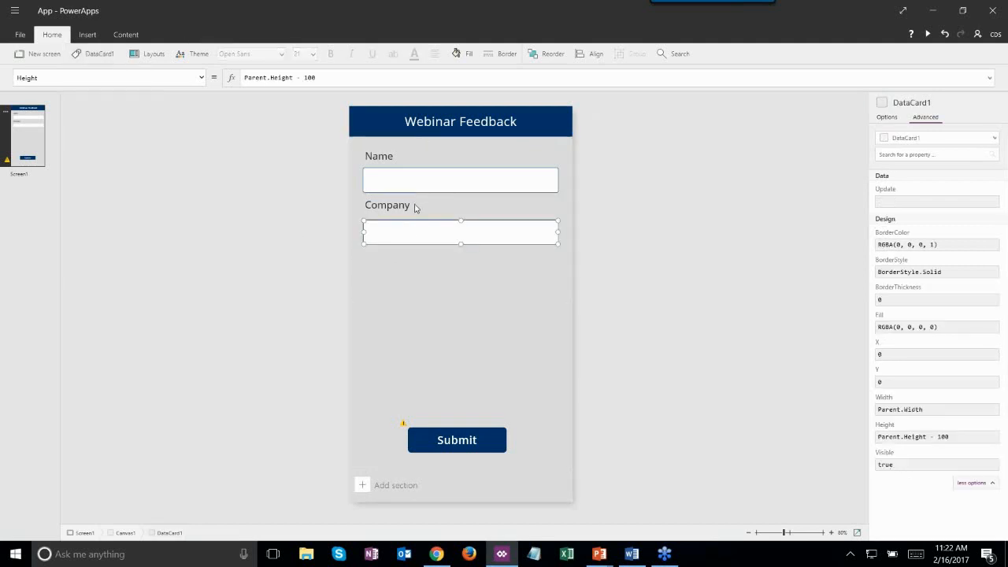
pyautogui.click(373, 208)
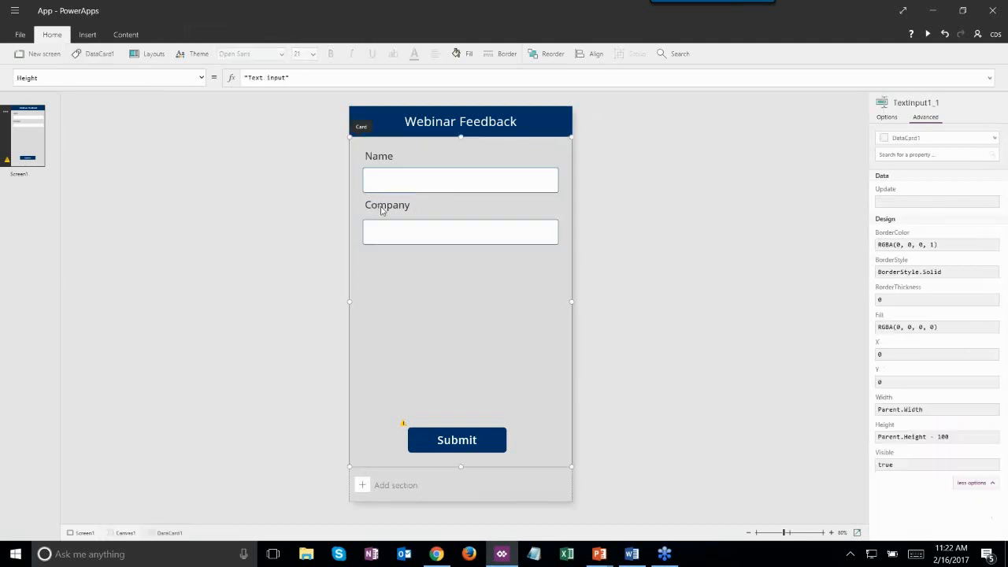
pyautogui.click(386, 209)
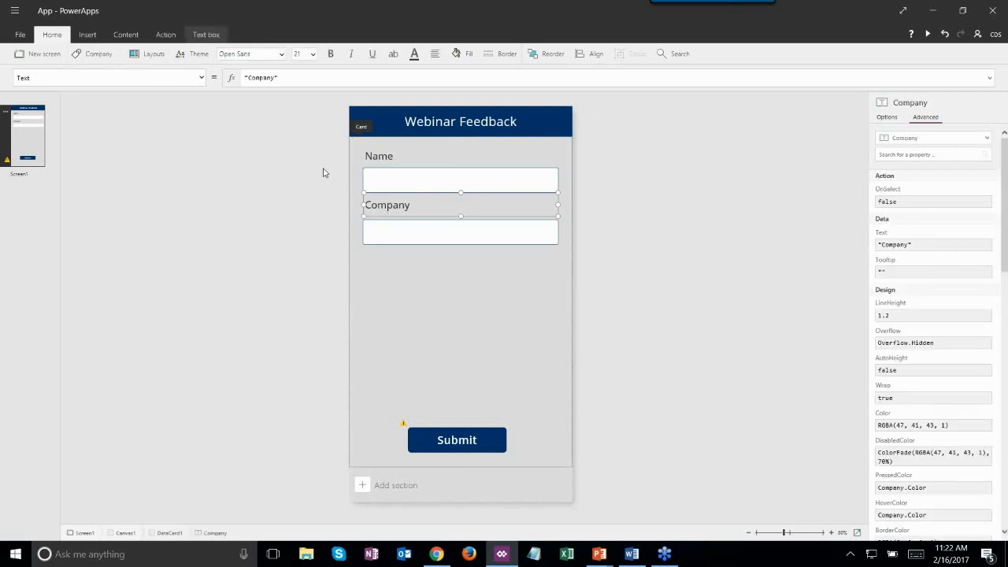
# - Place a Company label copy over the Name label, undoing an accidental Name label move
pyautogui.moveTo(369, 194); pyautogui.dragTo(406, 163)
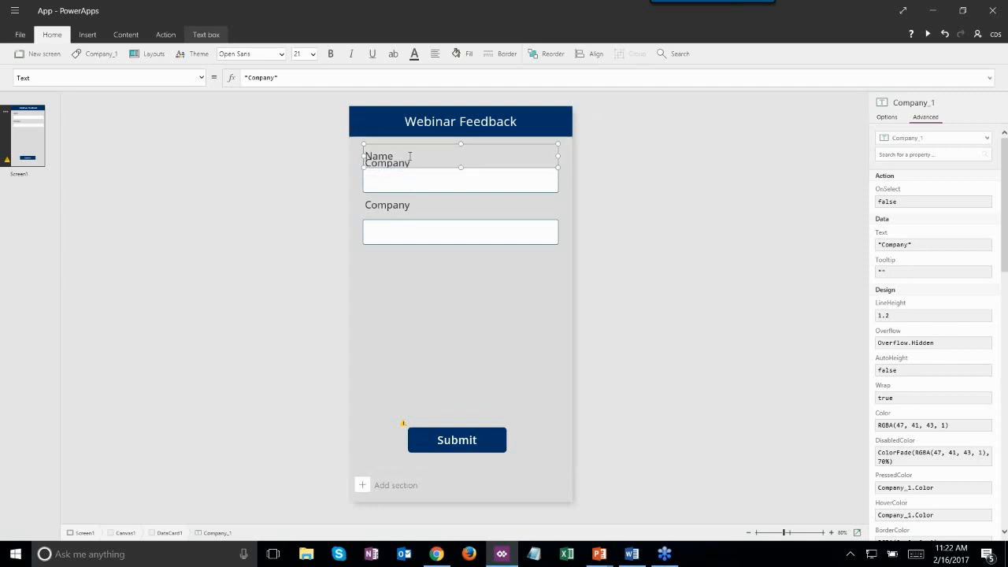
pyautogui.click(416, 155)
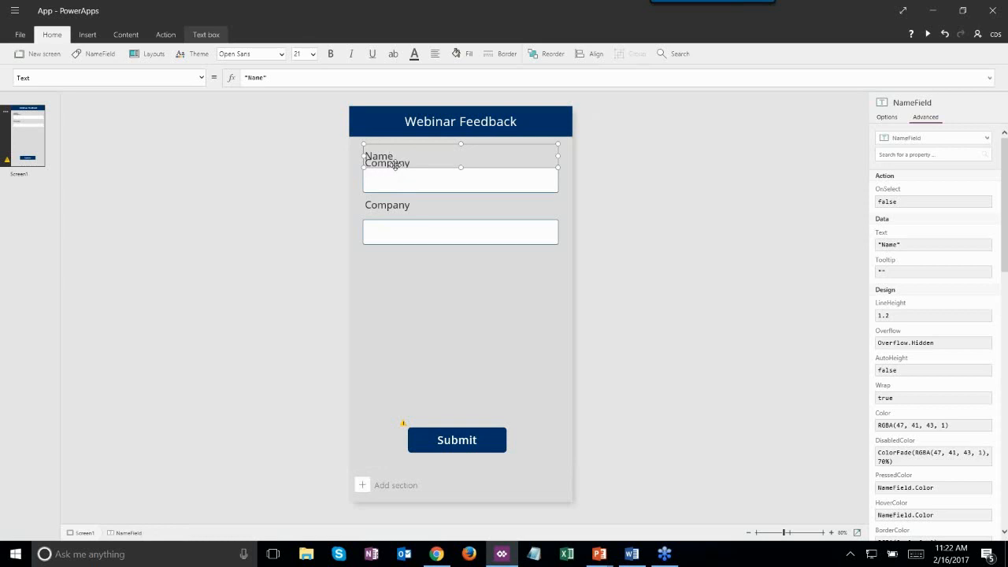
pyautogui.moveTo(403, 167); pyautogui.dragTo(408, 188)
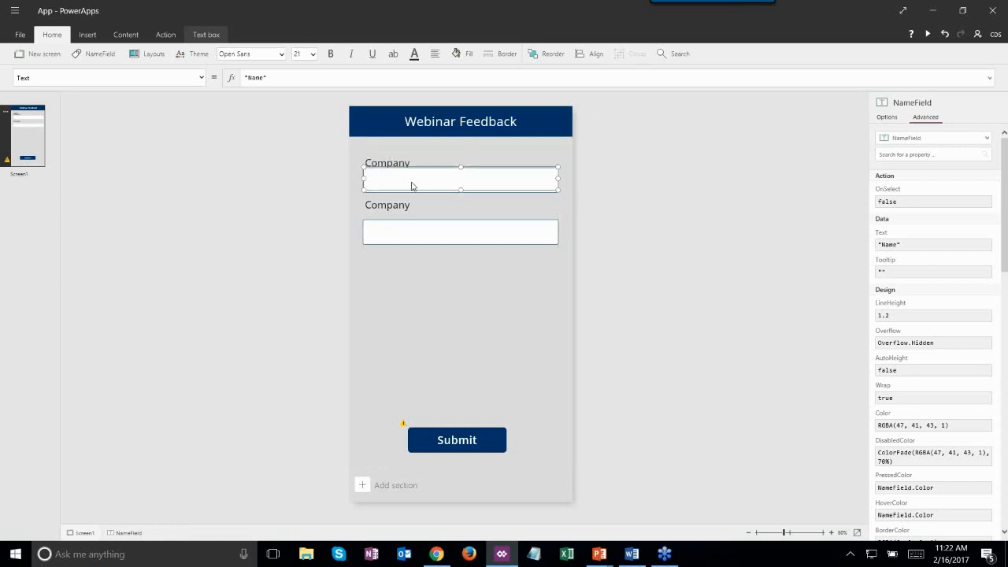
pyautogui.hotkey('ctrl', 'z')
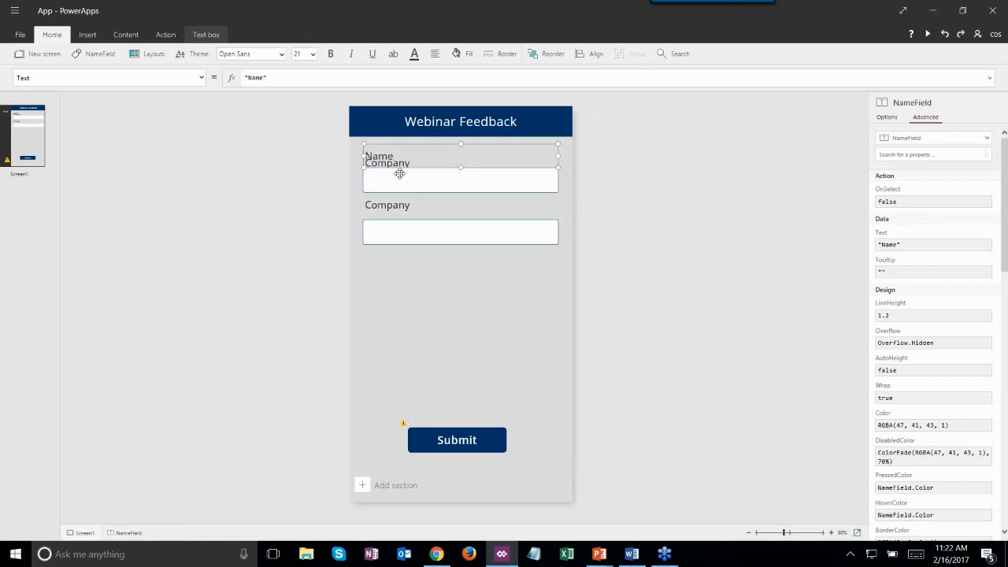
pyautogui.click(385, 182)
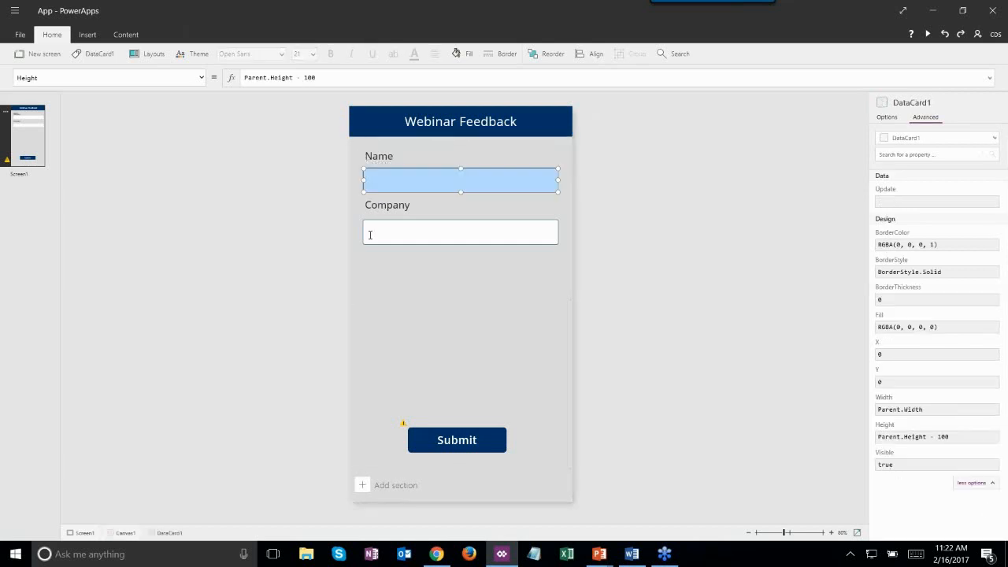
pyautogui.click(385, 281)
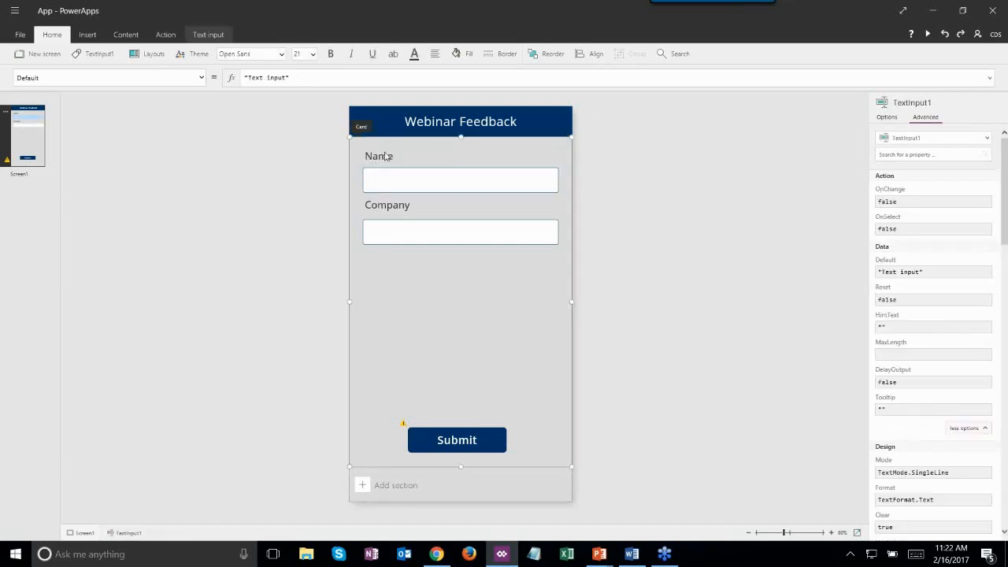
# - Drag the Company label copy up toward Name, then undo and redo to keep Company_1
pyautogui.click(408, 233)
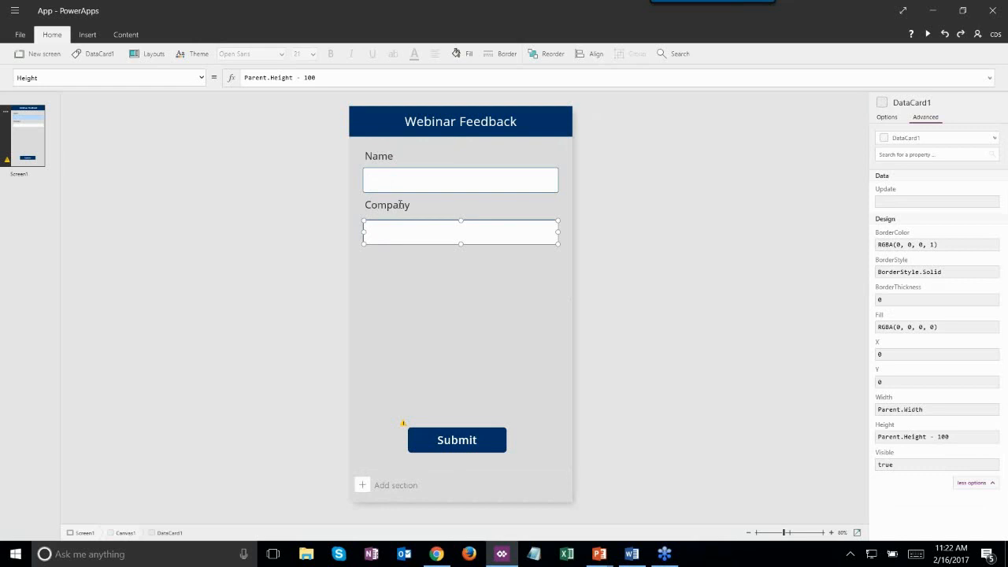
pyautogui.click(398, 206)
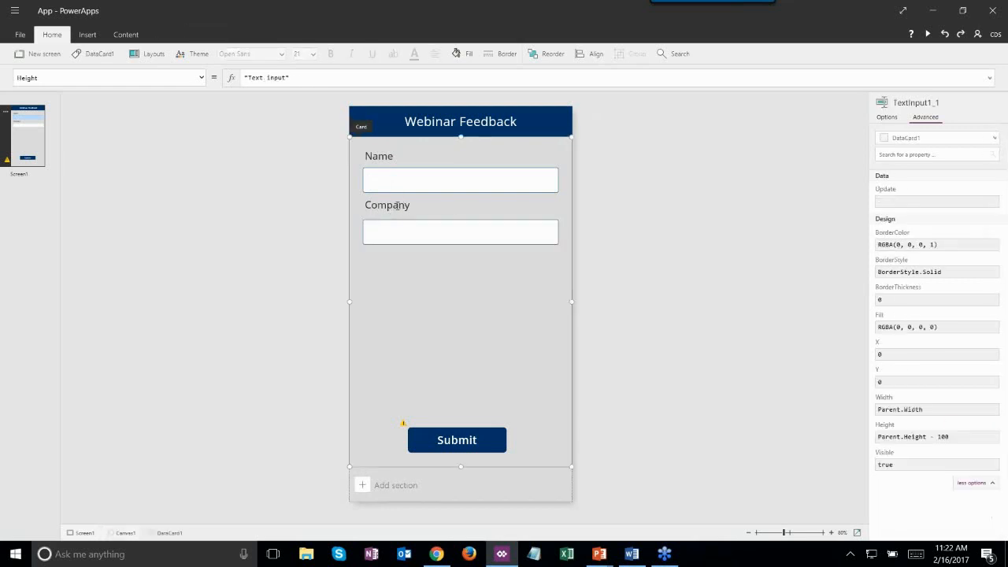
pyautogui.click(410, 205)
pyautogui.doubleClick(387, 201)
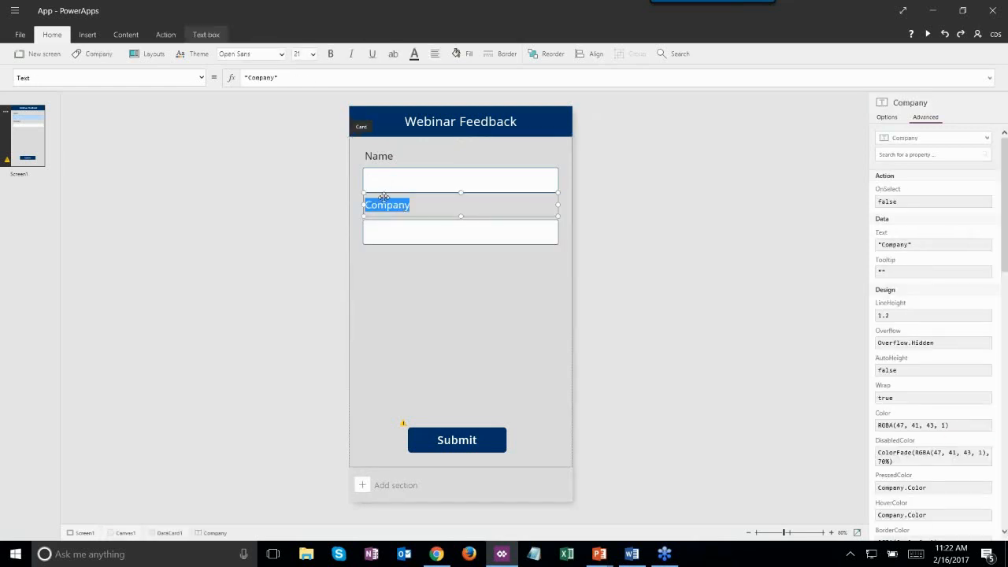
pyautogui.moveTo(391, 195); pyautogui.dragTo(398, 165)
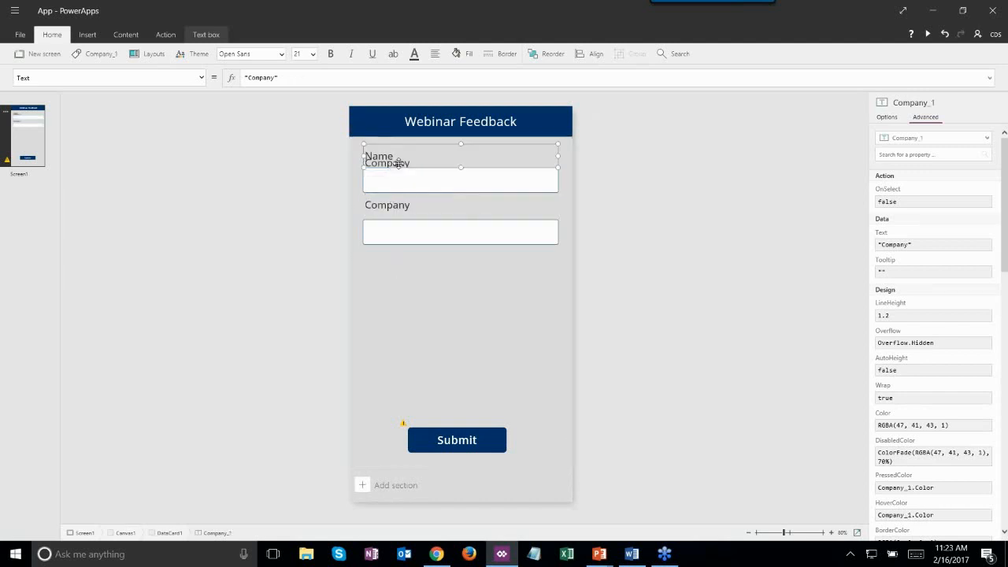
pyautogui.click(397, 169)
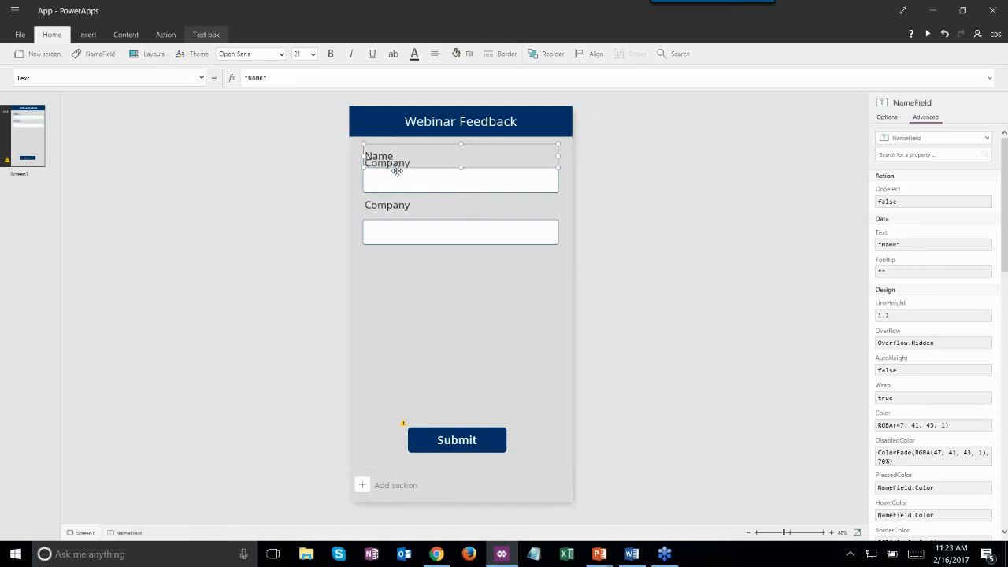
pyautogui.hotkey('ctrl', 'z')
pyautogui.hotkey('ctrl', 'y')
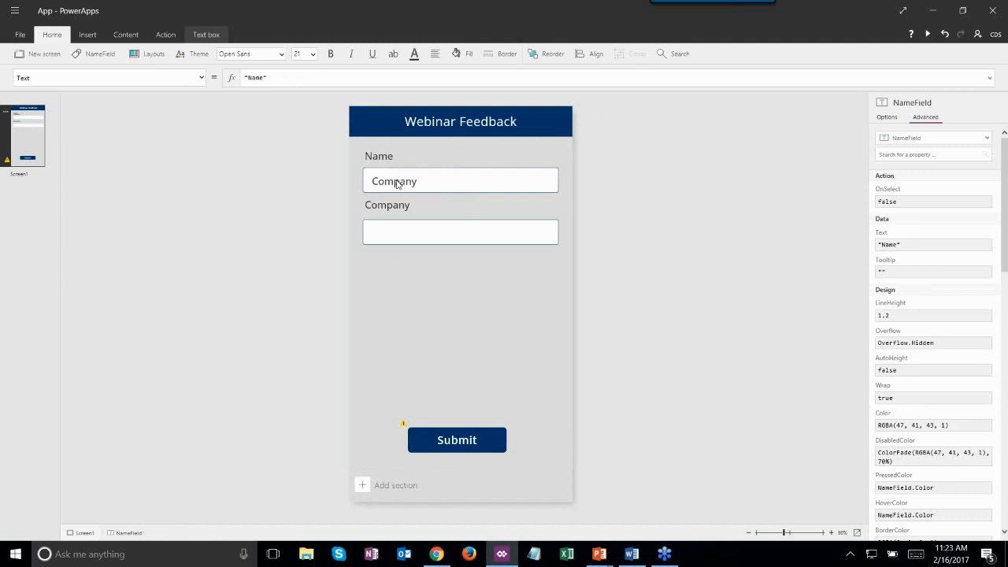
# - Move the Company_1 label below the Company input box and change its text to 'Email'
pyautogui.click(398, 181)
pyautogui.moveTo(412, 169); pyautogui.dragTo(406, 253)
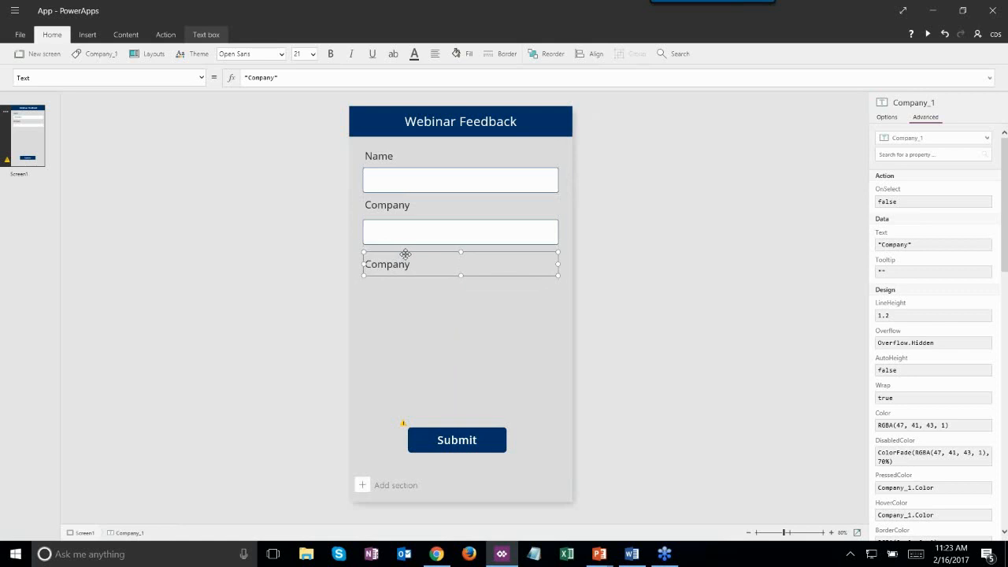
pyautogui.click(407, 259)
pyautogui.doubleClick(415, 267)
pyautogui.write('Email')
pyautogui.press('Return')
pyautogui.click(395, 300)
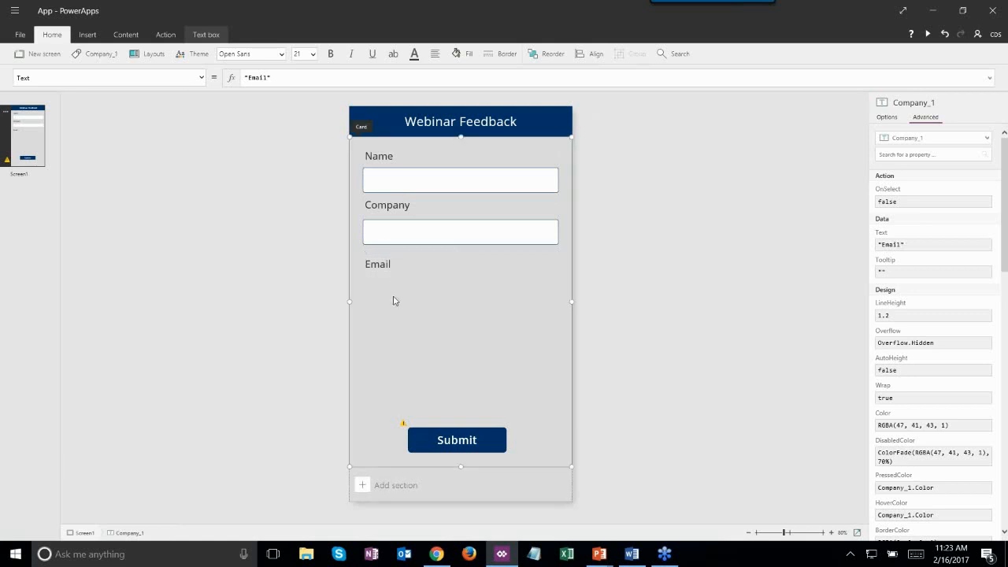
pyautogui.click(398, 227)
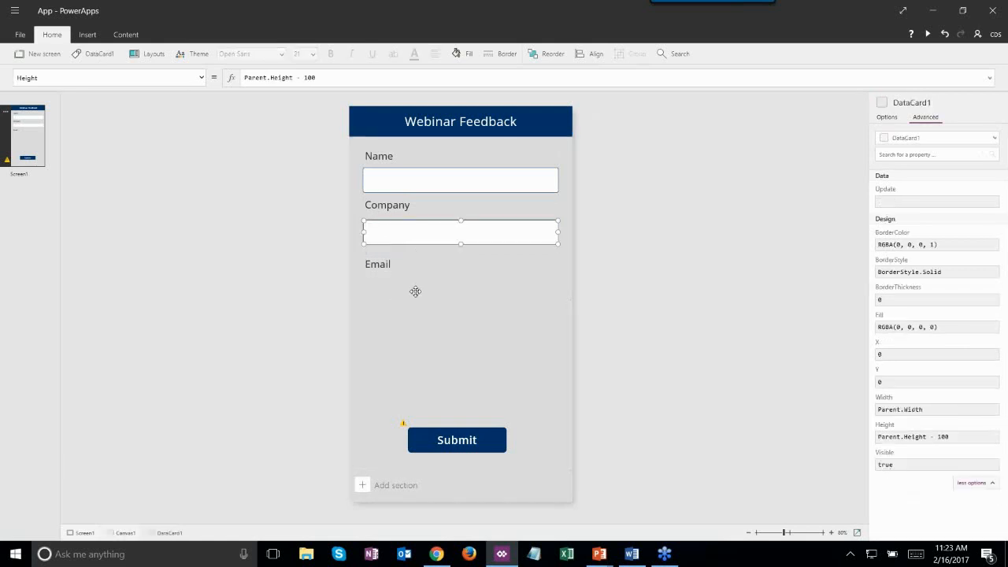
# - Copy and paste the Company input box, using undo/redo to keep the pasted copy
pyautogui.hotkey('ctrl', 'c')
pyautogui.hotkey('ctrl', 'v')
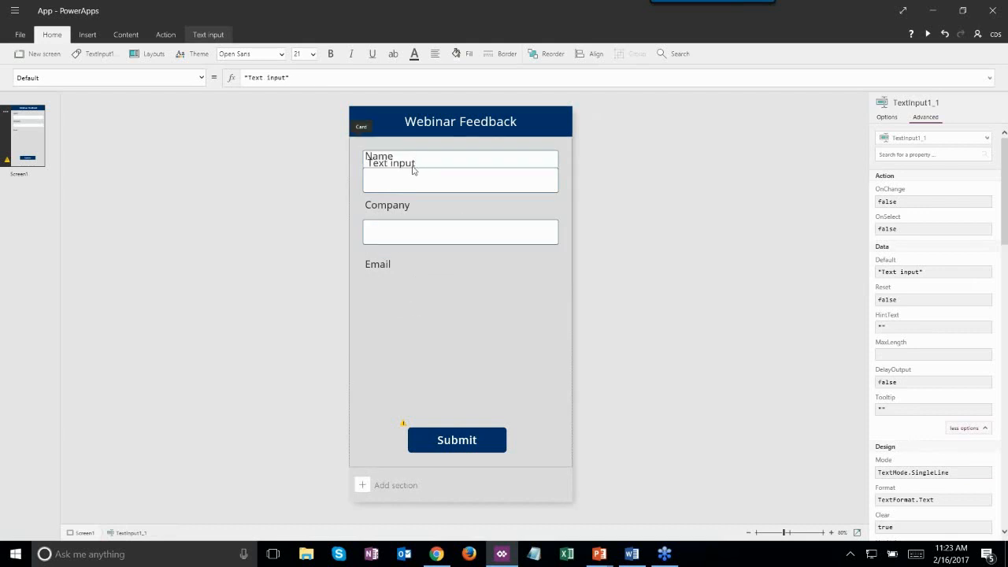
pyautogui.hotkey('ctrl', 'v')
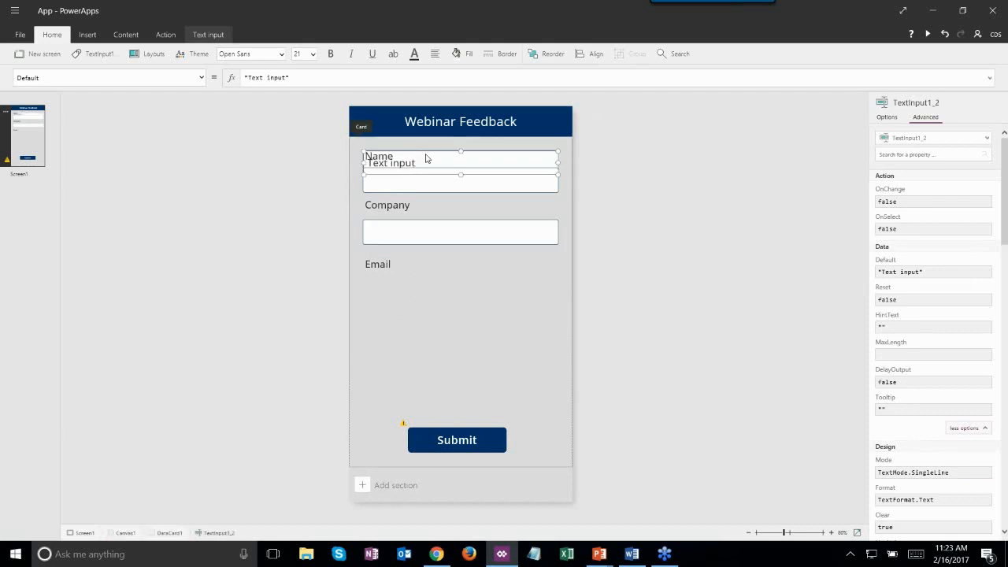
pyautogui.click(426, 158)
pyautogui.moveTo(450, 145); pyautogui.dragTo(459, 180)
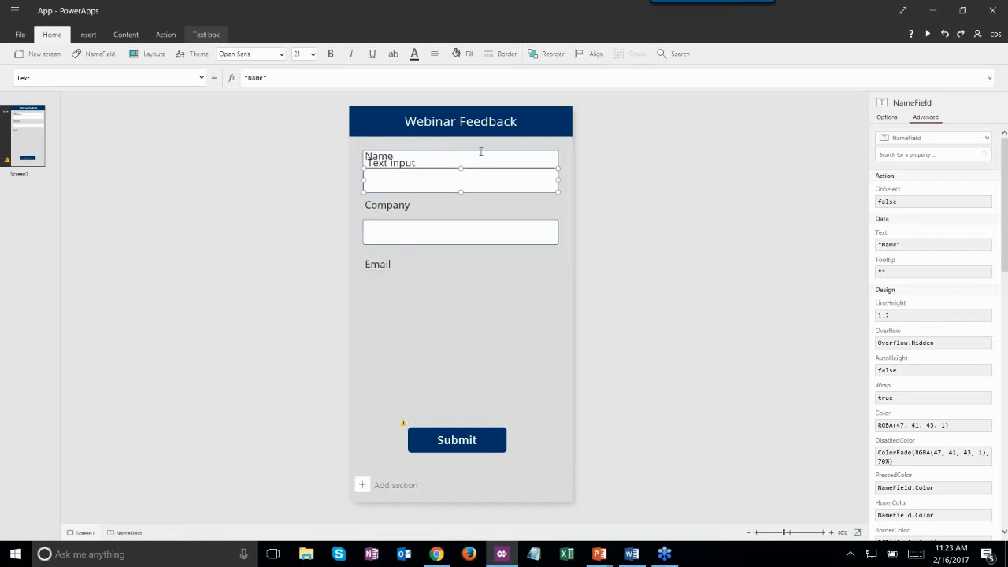
pyautogui.click(481, 152)
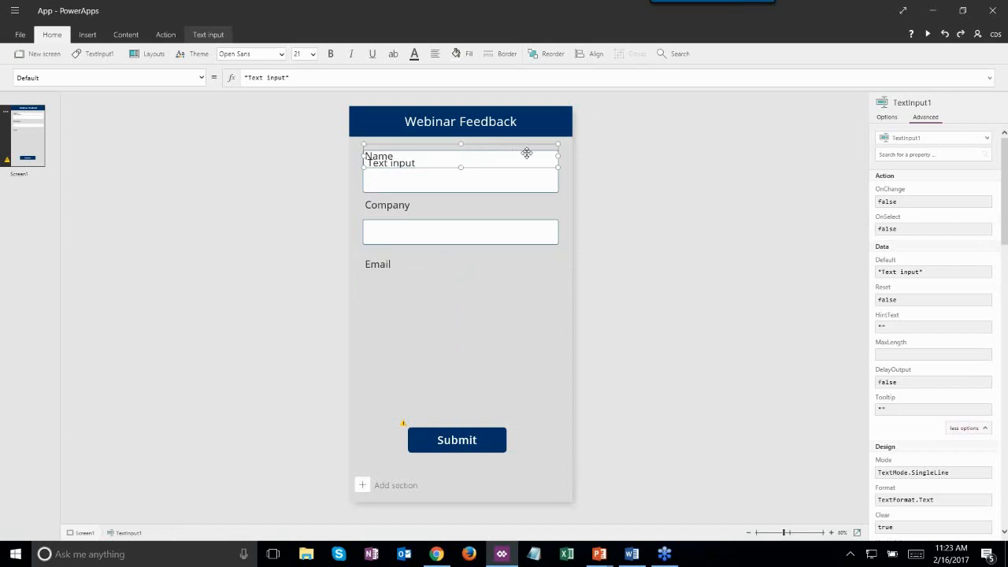
pyautogui.click(542, 152)
pyautogui.click(434, 162)
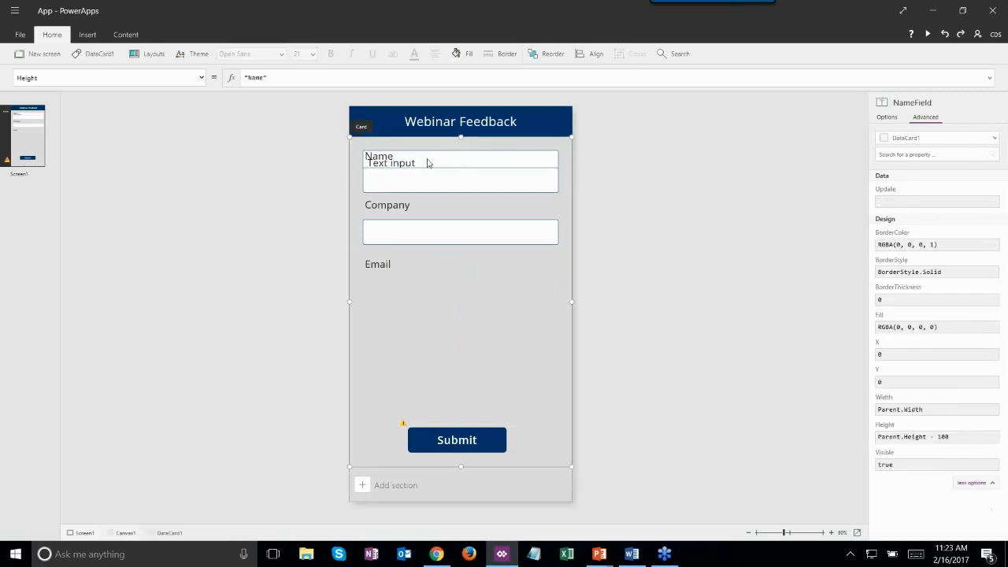
pyautogui.click(367, 162)
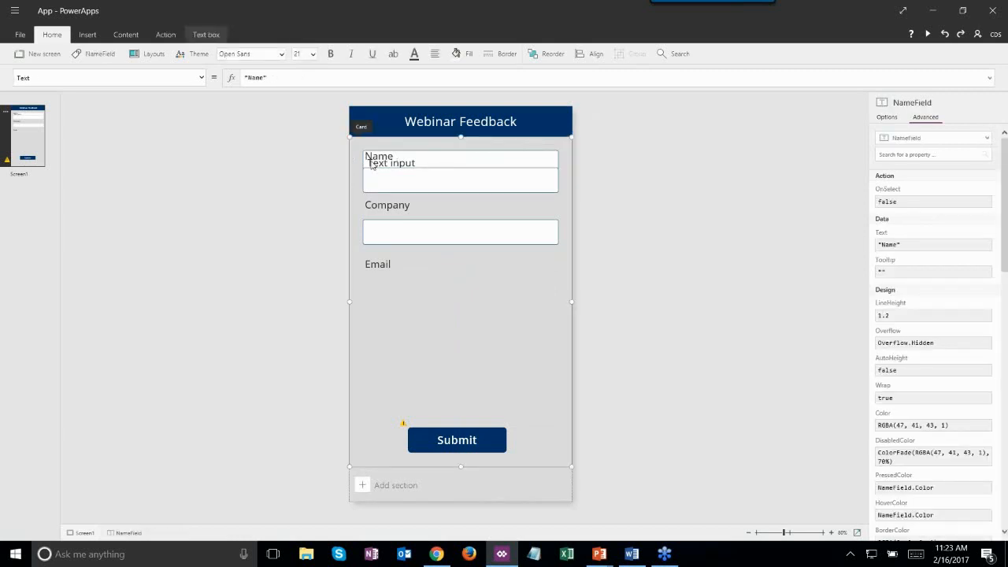
pyautogui.hotkey('ctrl', 'z')
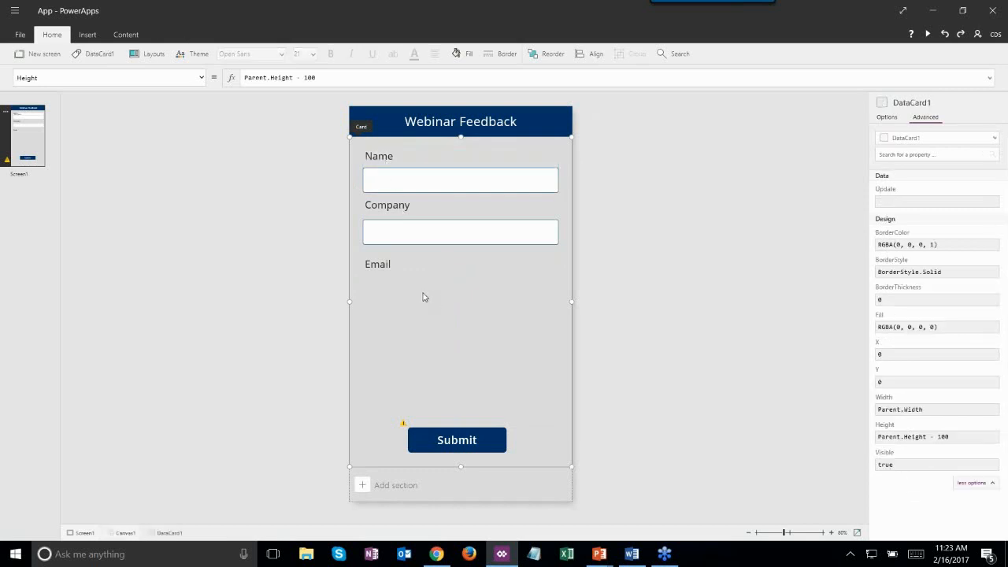
pyautogui.hotkey('ctrl', 'y')
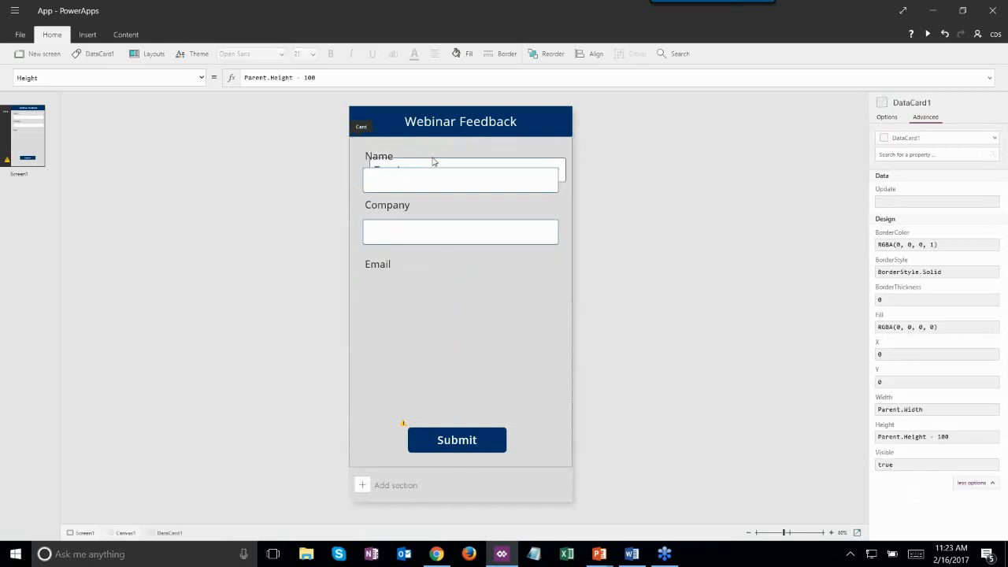
# - Move the pasted input box under the Email label and erase its placeholder text
pyautogui.click(432, 162)
pyautogui.moveTo(525, 160); pyautogui.dragTo(517, 279)
pyautogui.doubleClick(457, 291)
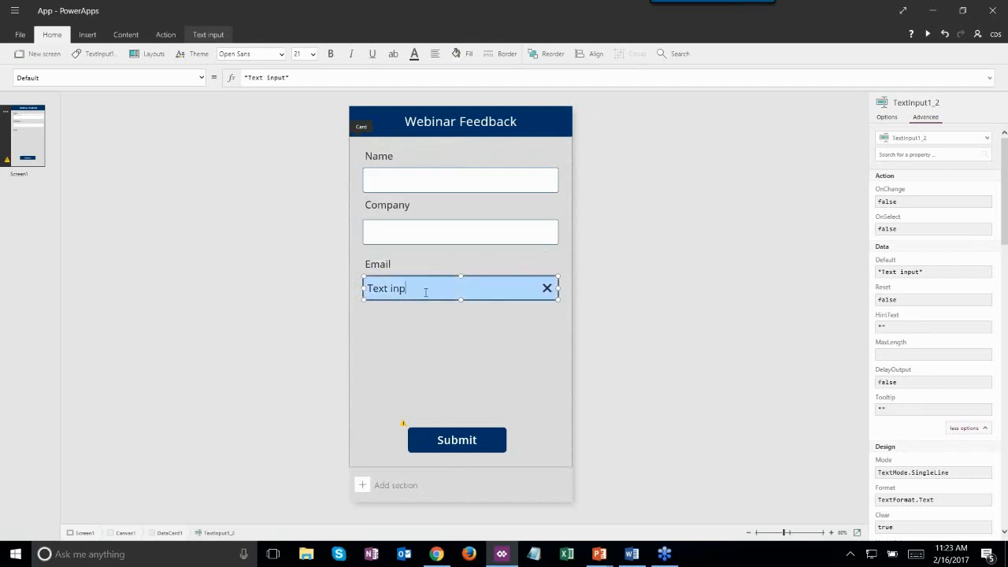
pyautogui.press('BackSpace')
pyautogui.press('BackSpace')
pyautogui.press('BackSpace')
pyautogui.press('BackSpace')
pyautogui.press('BackSpace')
pyautogui.press('BackSpace')
pyautogui.press('BackSpace')
pyautogui.press('BackSpace')
pyautogui.press('Escape')
pyautogui.click(429, 279)
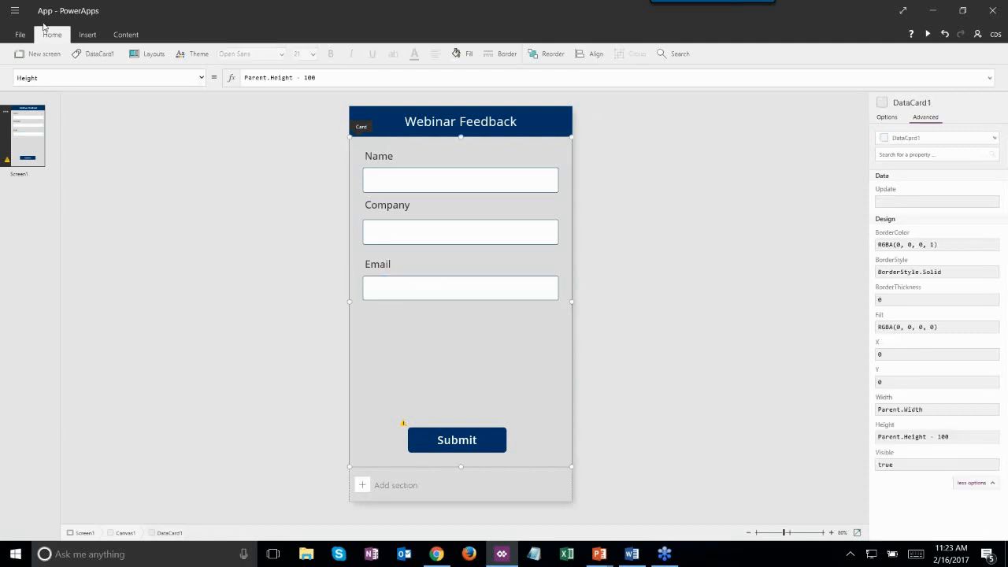
# - Duplicate the Company label, undoing an accidental move of the Name label
pyautogui.click(387, 201)
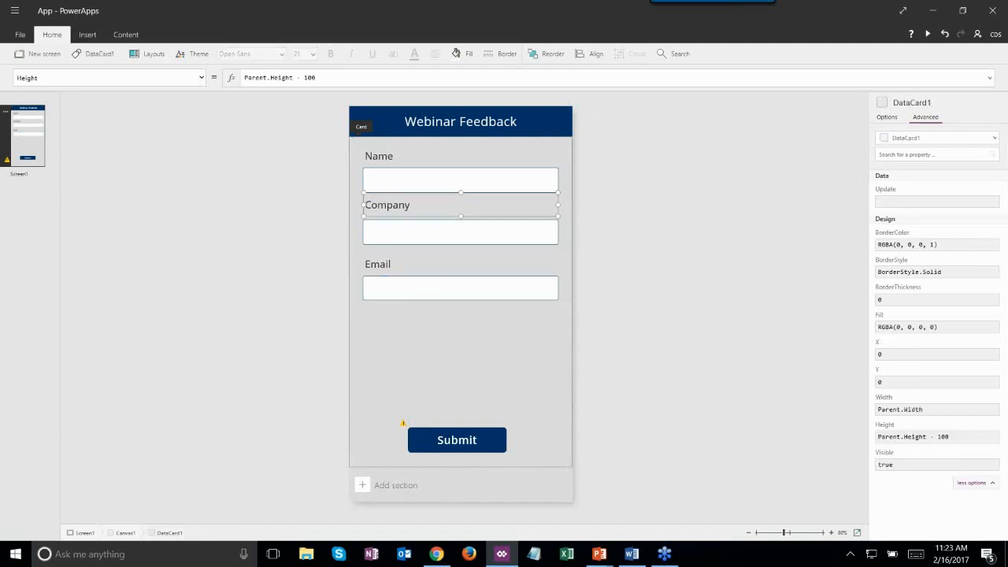
pyautogui.click(386, 203)
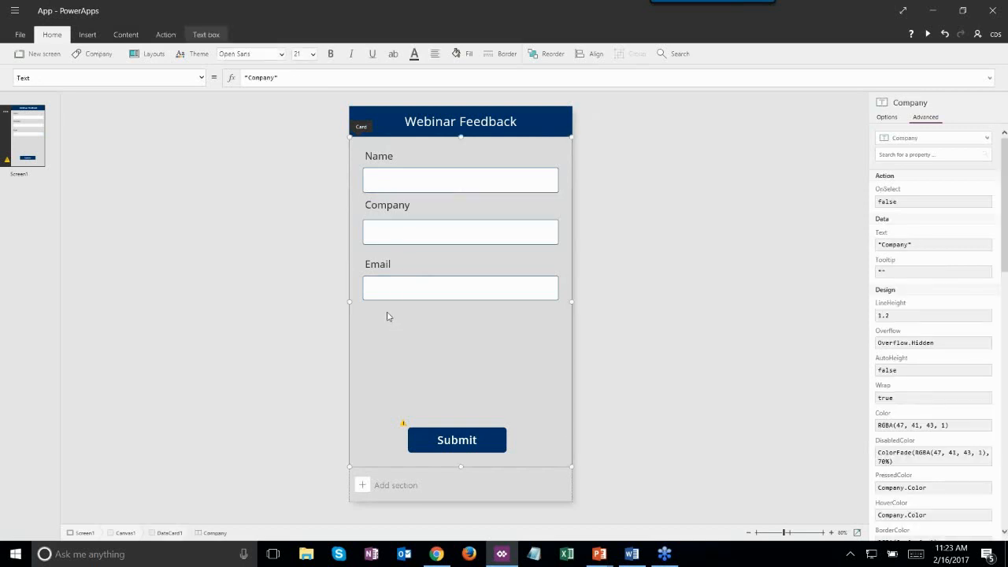
pyautogui.hotkey('ctrl', 'c')
pyautogui.hotkey('ctrl', 'v')
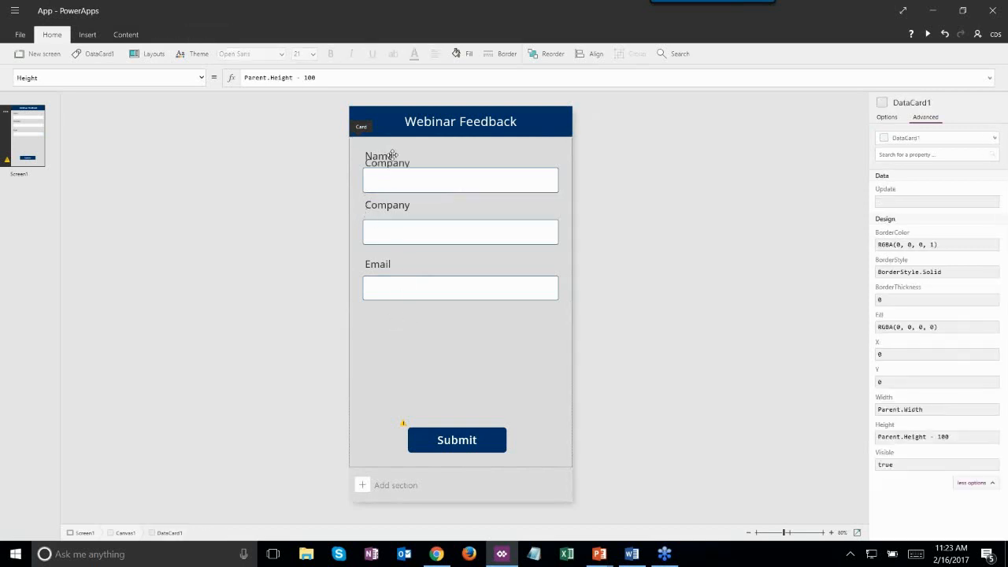
pyautogui.click(415, 198)
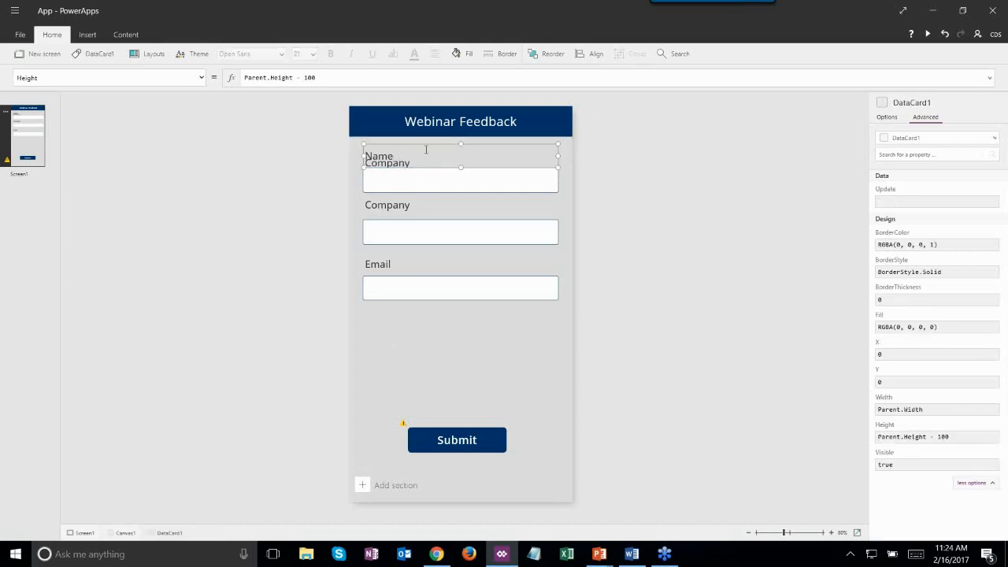
pyautogui.moveTo(431, 144); pyautogui.dragTo(426, 240)
pyautogui.hotkey('ctrl', 'z')
pyautogui.hotkey('ctrl', 'z')
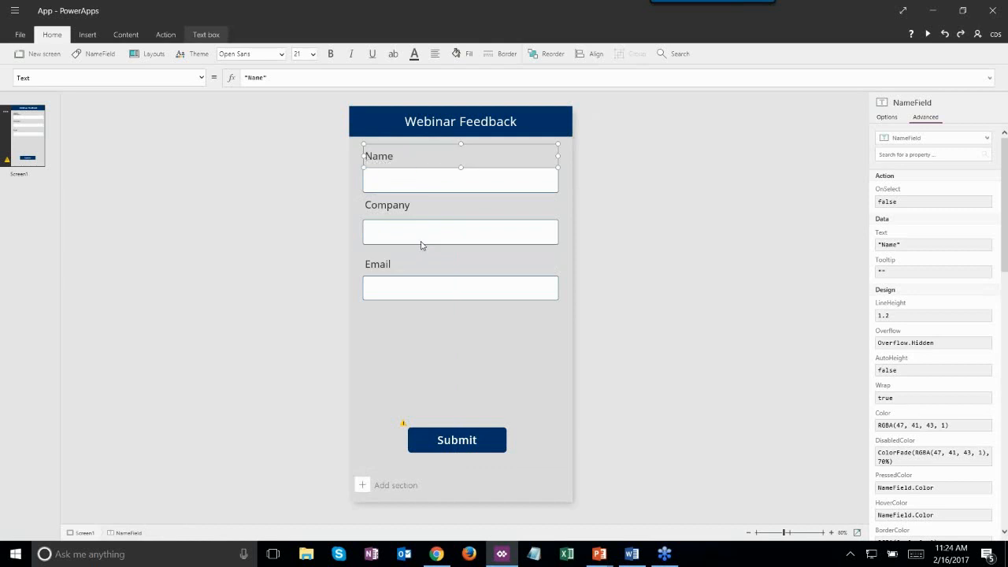
pyautogui.click(384, 351)
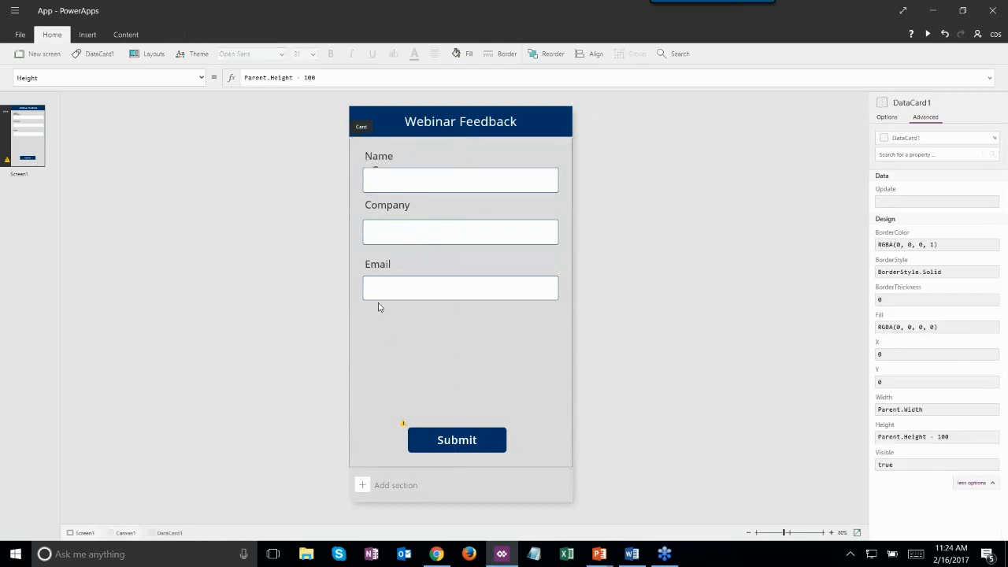
pyautogui.click(377, 240)
pyautogui.press('Delete')
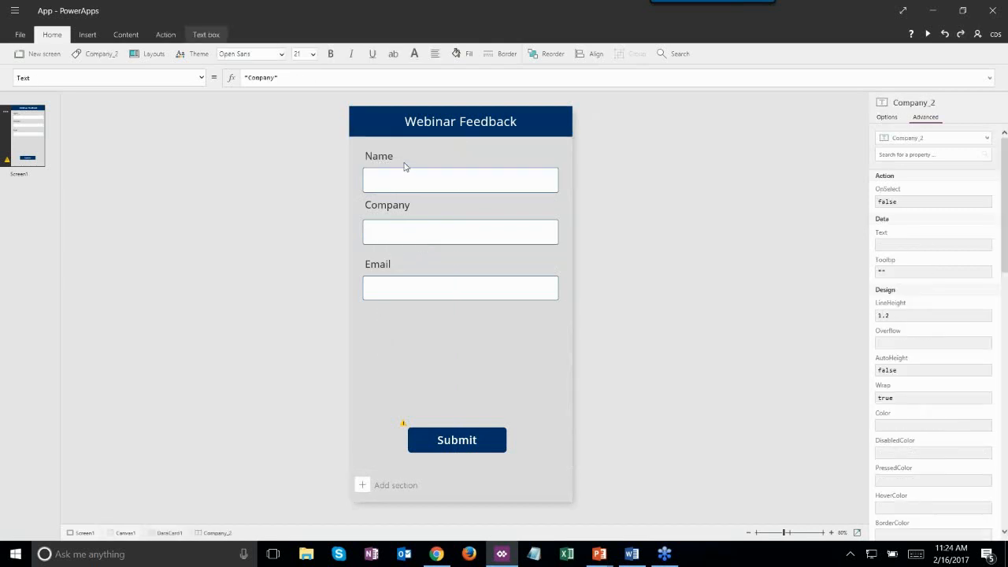
pyautogui.hotkey('ctrl', 'v')
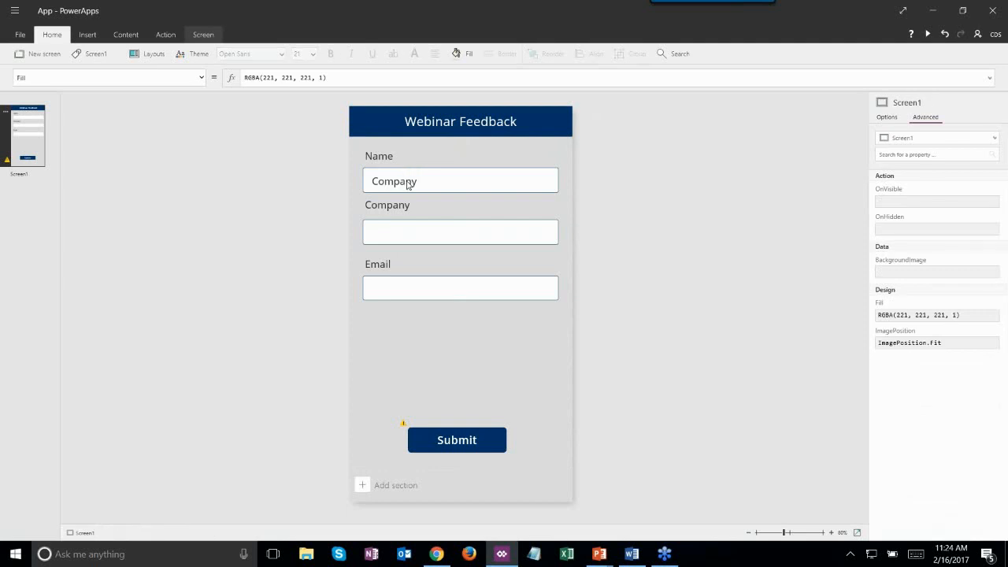
# - Move the label copy below the Email input box and rename it 'Comments'
pyautogui.click(406, 180)
pyautogui.moveTo(407, 168); pyautogui.dragTo(403, 302)
pyautogui.press('BackSpace')
pyautogui.press('BackSpace')
pyautogui.press('BackSpace')
pyautogui.press('BackSpace')
pyautogui.press('BackSpace')
pyautogui.press('BackSpace')
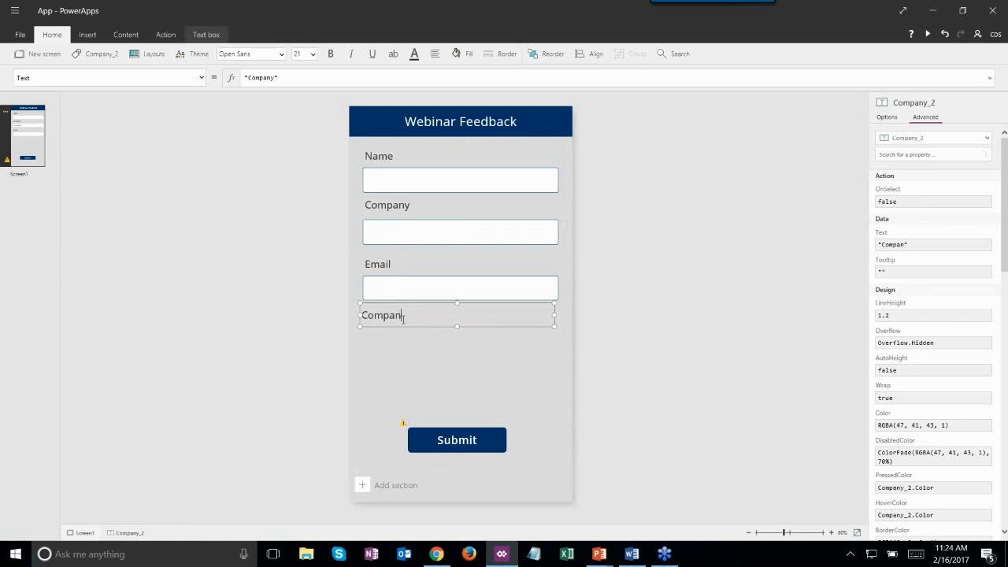
pyautogui.write('omments')
pyautogui.click(429, 341)
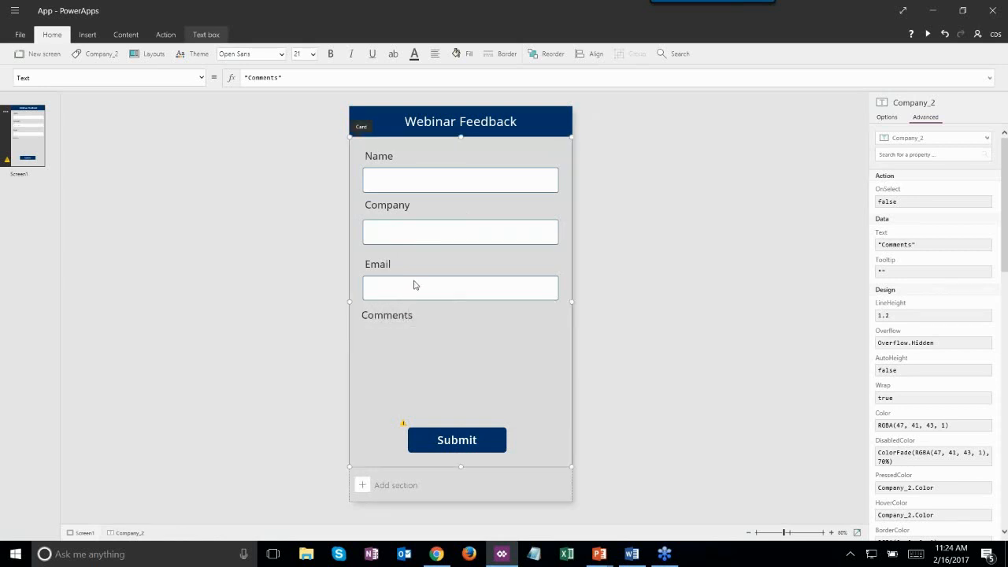
pyautogui.click(414, 285)
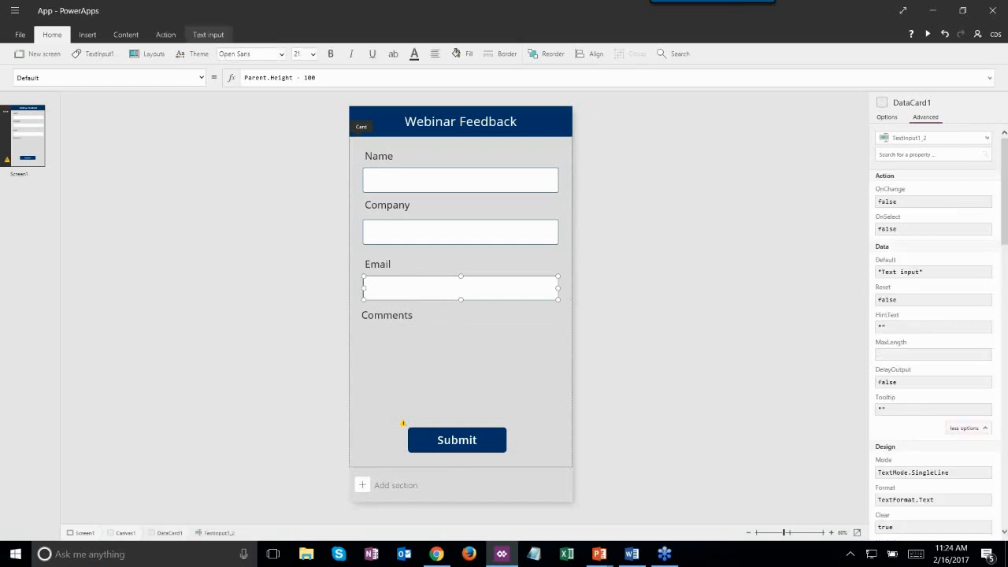
# - Place a copy of the Email text input under the Comments label with an empty default
pyautogui.hotkey('ctrl', 'c')
pyautogui.hotkey('ctrl', 'v')
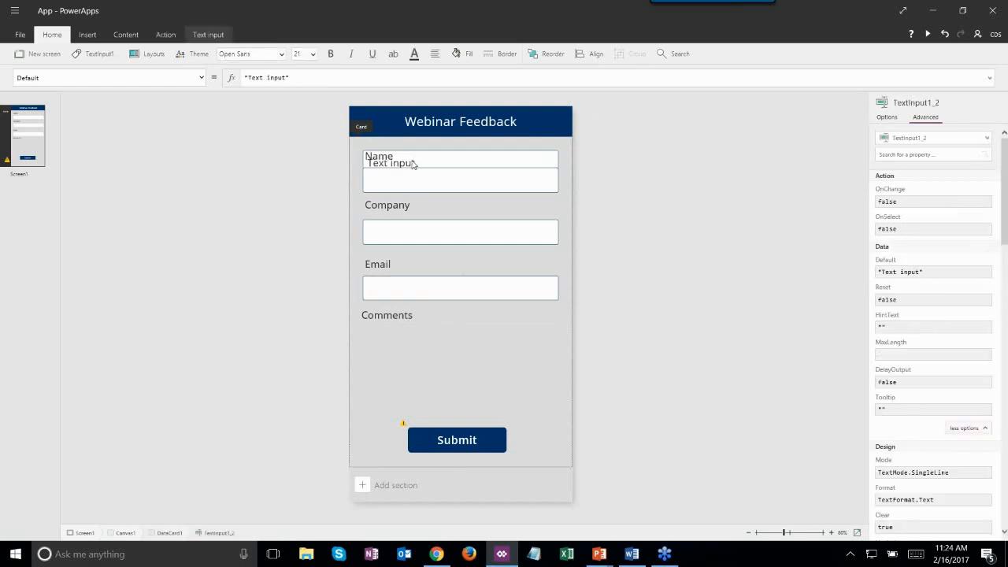
pyautogui.moveTo(418, 148); pyautogui.dragTo(414, 250)
pyautogui.hotkey('ctrl', 'z')
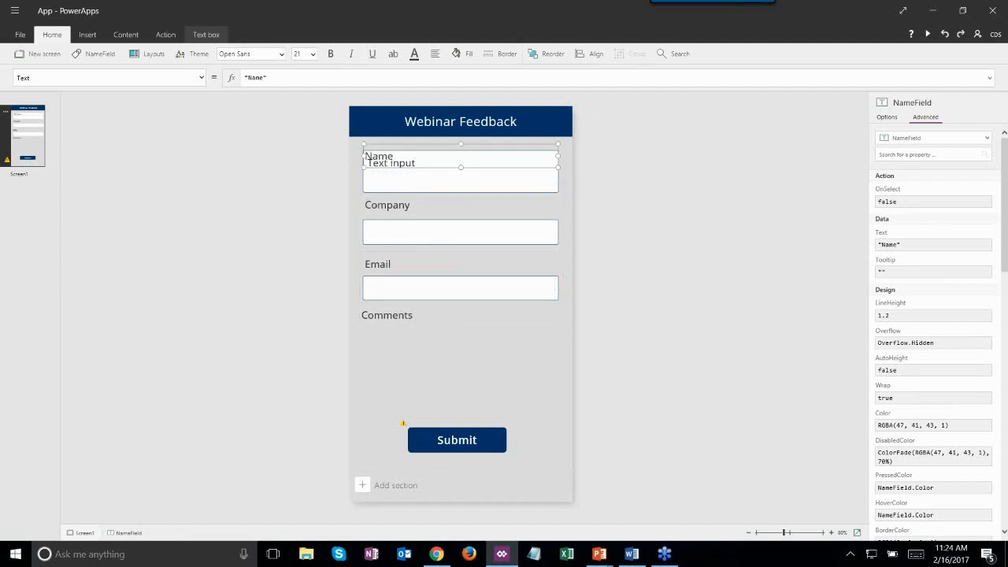
pyautogui.hotkey('ctrl', 'z')
pyautogui.hotkey('ctrl', 'v')
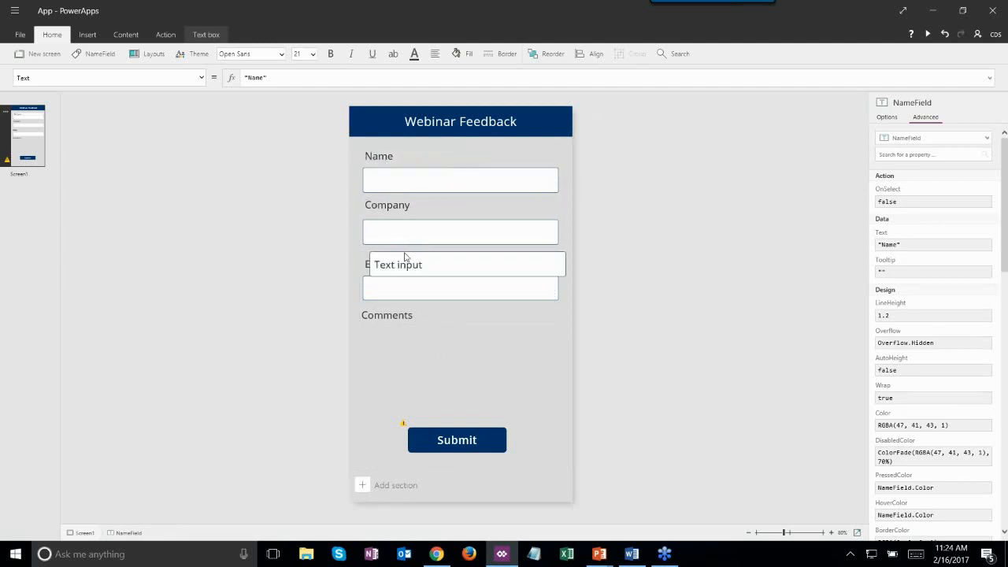
pyautogui.moveTo(407, 266); pyautogui.dragTo(398, 339)
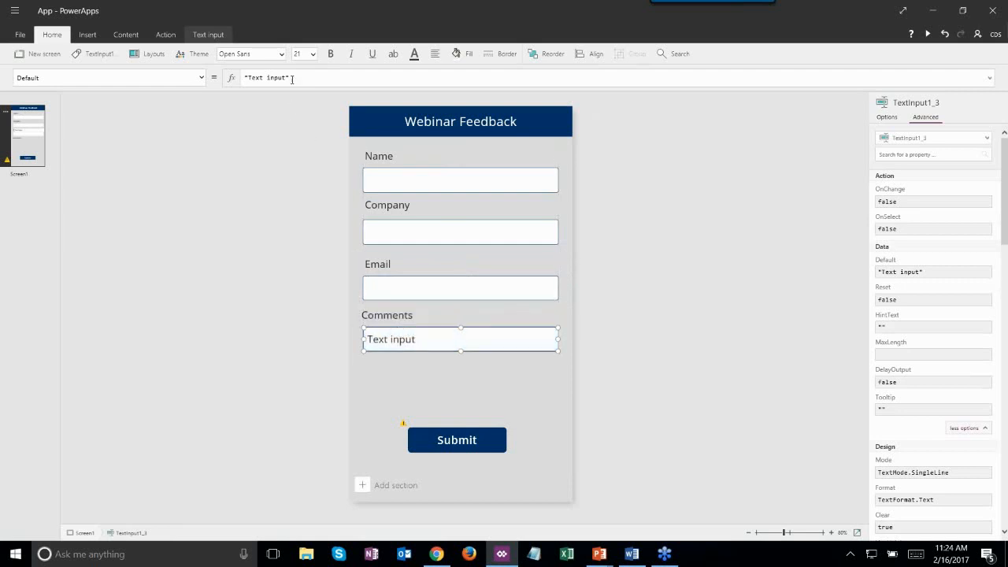
pyautogui.press('BackSpace')
pyautogui.press('BackSpace')
pyautogui.press('BackSpace')
pyautogui.press('BackSpace')
pyautogui.press('BackSpace')
pyautogui.press('BackSpace')
pyautogui.press('BackSpace')
pyautogui.press('BackSpace')
pyautogui.press('BackSpace')
pyautogui.press('BackSpace')
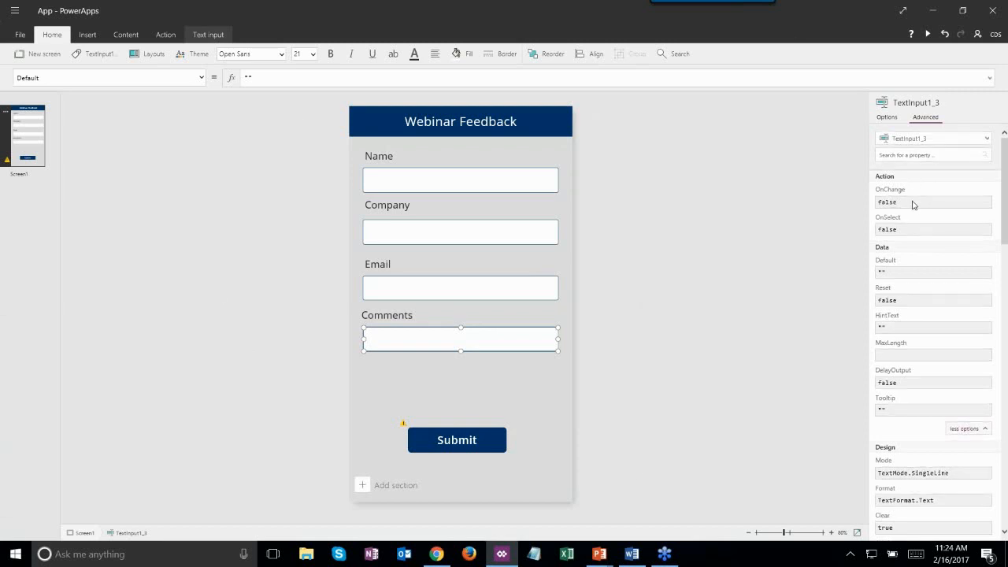
# - Change the Comments input's Mode from SingleLine to TextMode.MultiLine
pyautogui.scroll(-5, 917, 331)
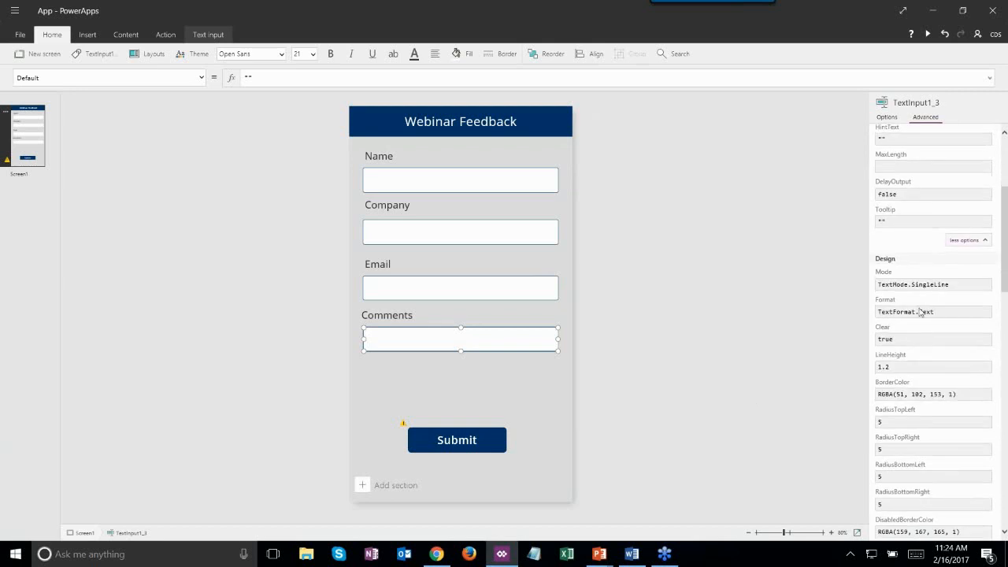
pyautogui.click(937, 284)
pyautogui.moveTo(955, 284); pyautogui.dragTo(911, 285)
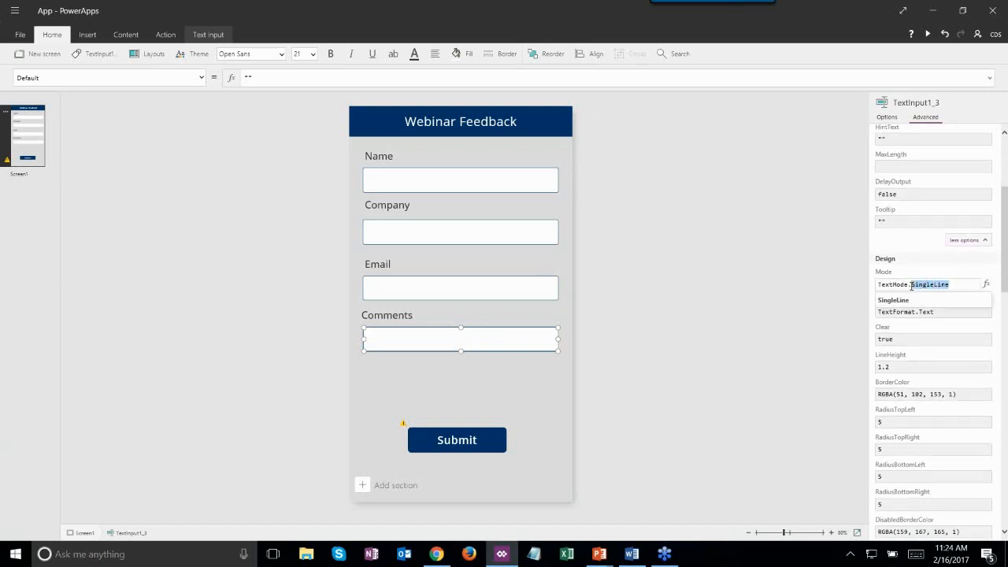
pyautogui.press('BackSpace')
pyautogui.press('BackSpace')
pyautogui.press('BackSpace')
pyautogui.press('BackSpace')
pyautogui.press('BackSpace')
pyautogui.press('BackSpace')
pyautogui.press('BackSpace')
pyautogui.press('BackSpace')
pyautogui.press('BackSpace')
pyautogui.press('BackSpace')
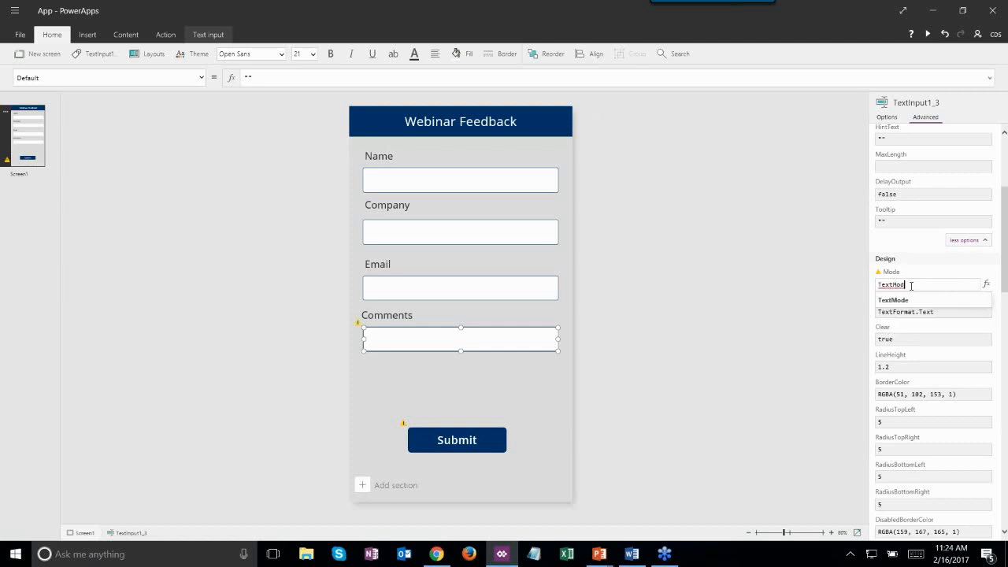
pyautogui.write('Text')
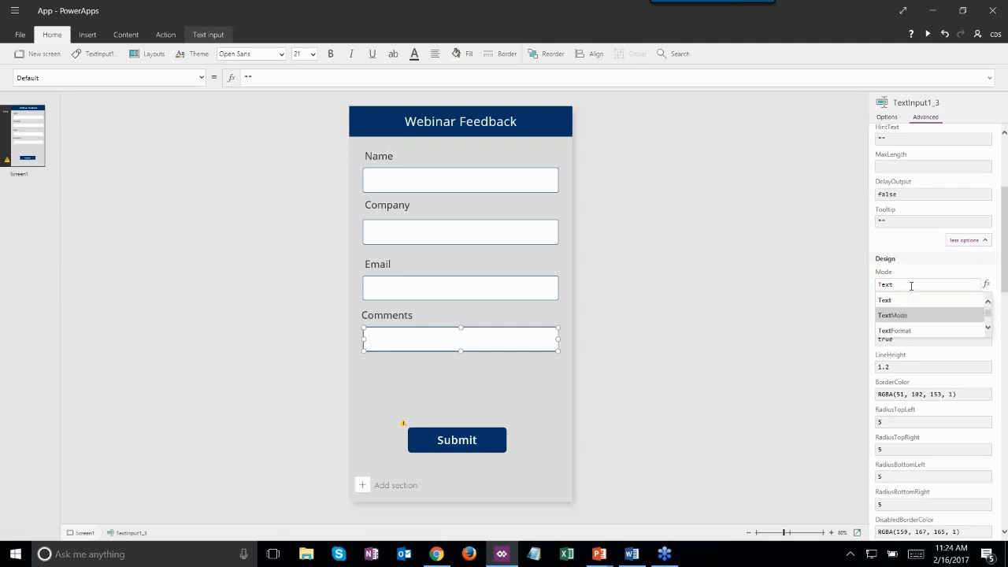
pyautogui.press('BackSpace')
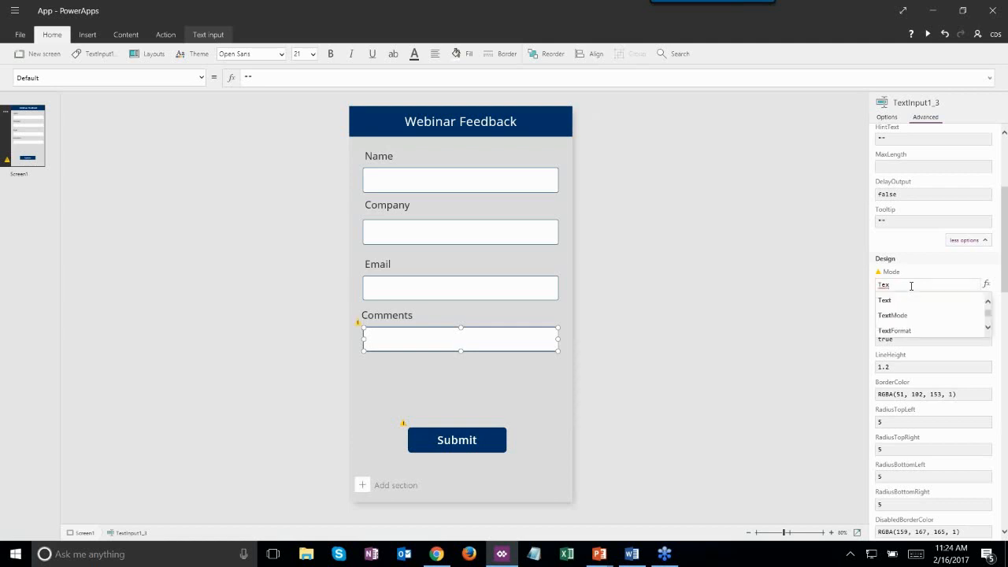
pyautogui.write('tmode')
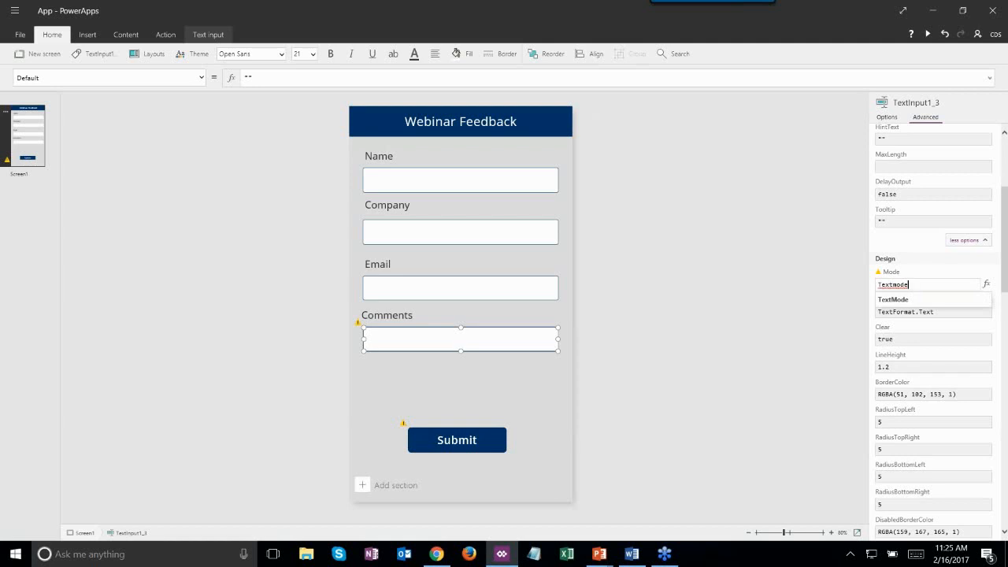
pyautogui.write('.')
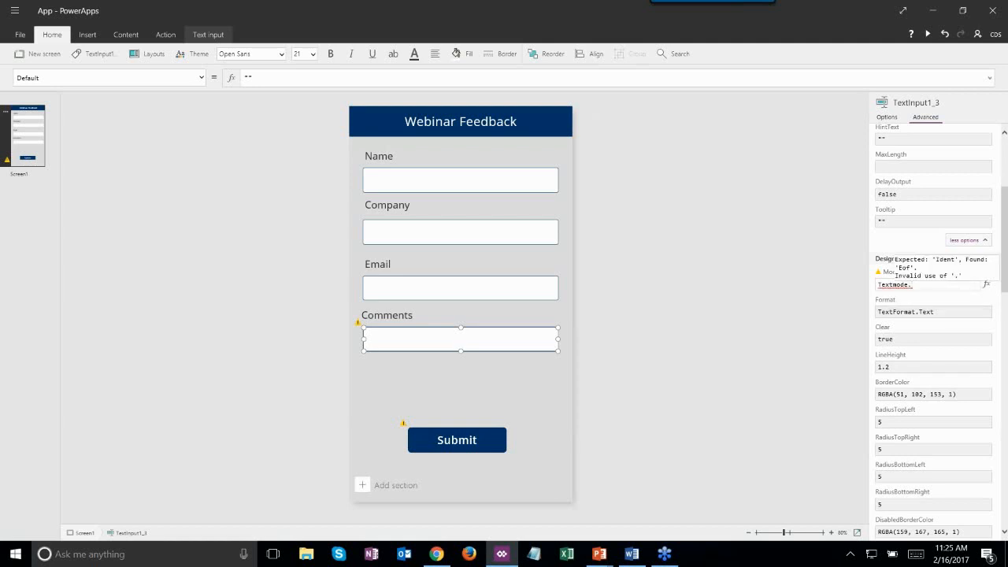
pyautogui.press('BackSpace')
pyautogui.press('BackSpace')
pyautogui.press('BackSpace')
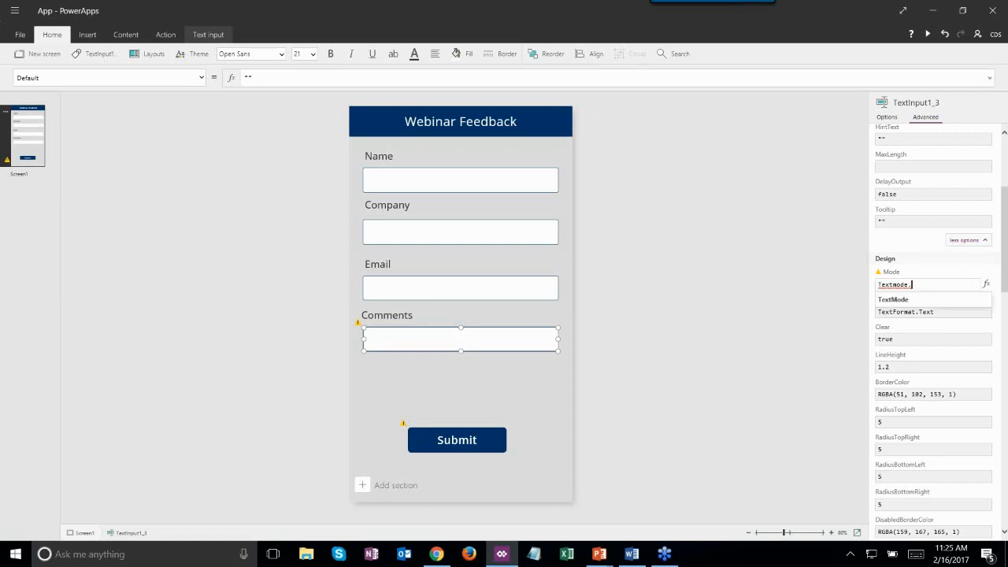
pyautogui.press('Tab')
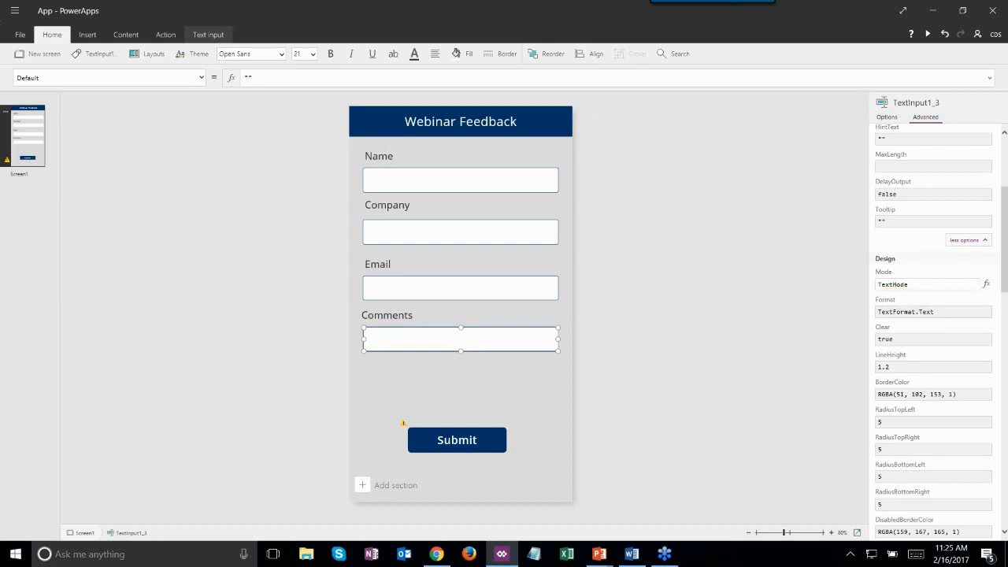
pyautogui.write('.mu')
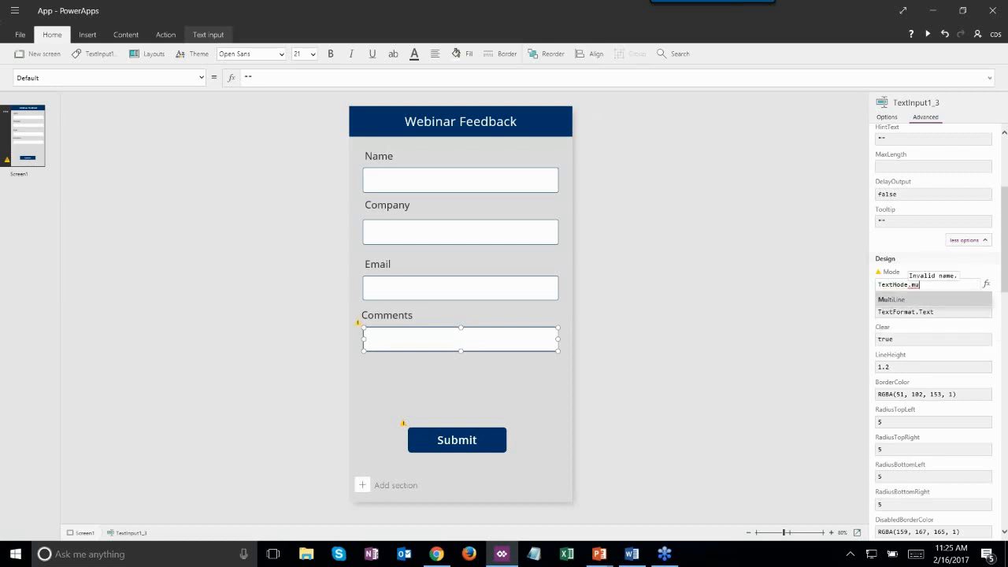
pyautogui.click(926, 302)
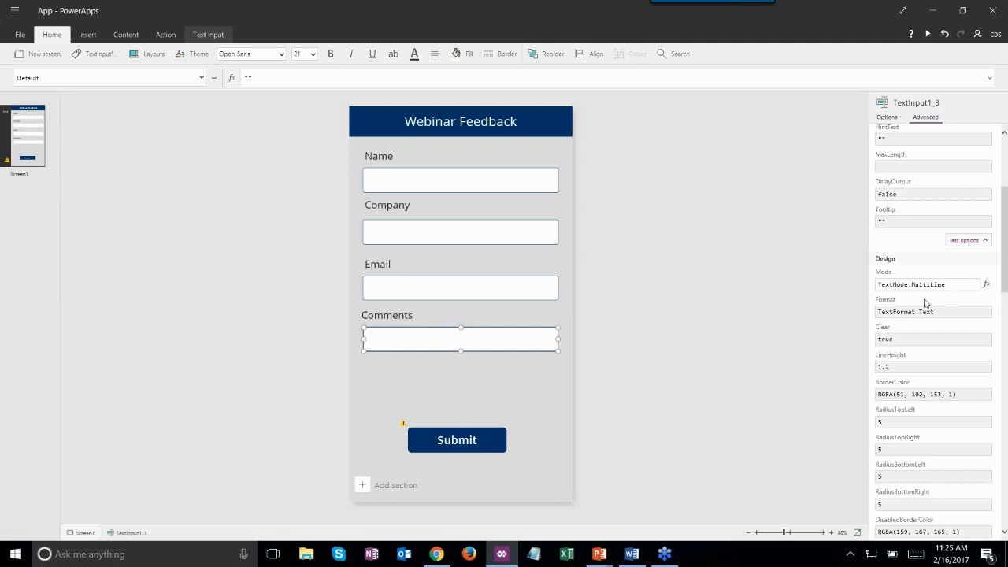
# - Raise the Comments input's Height from 70 to 160 and select the Submit button
pyautogui.scroll(-10, 927, 370)
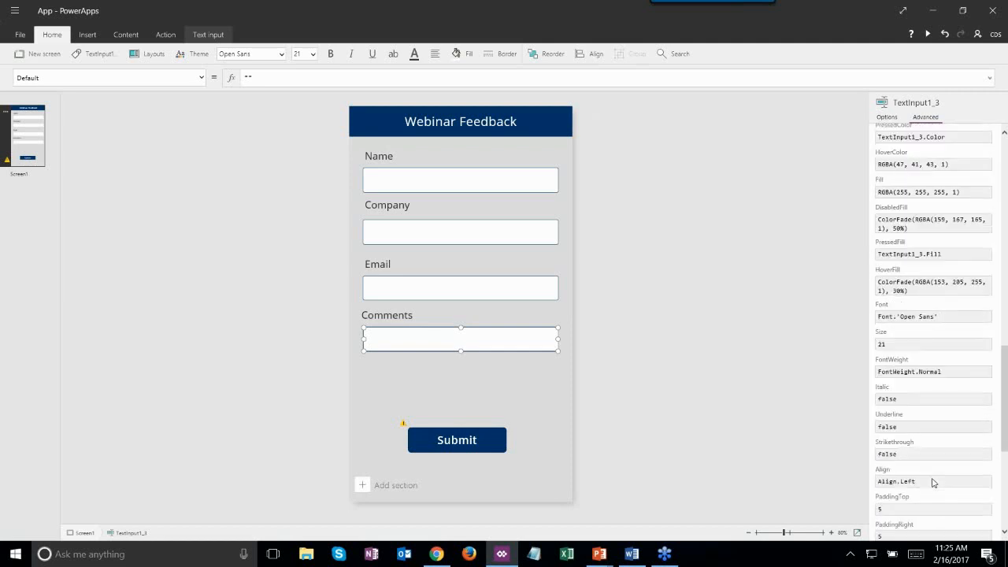
pyautogui.scroll(-5, 934, 482)
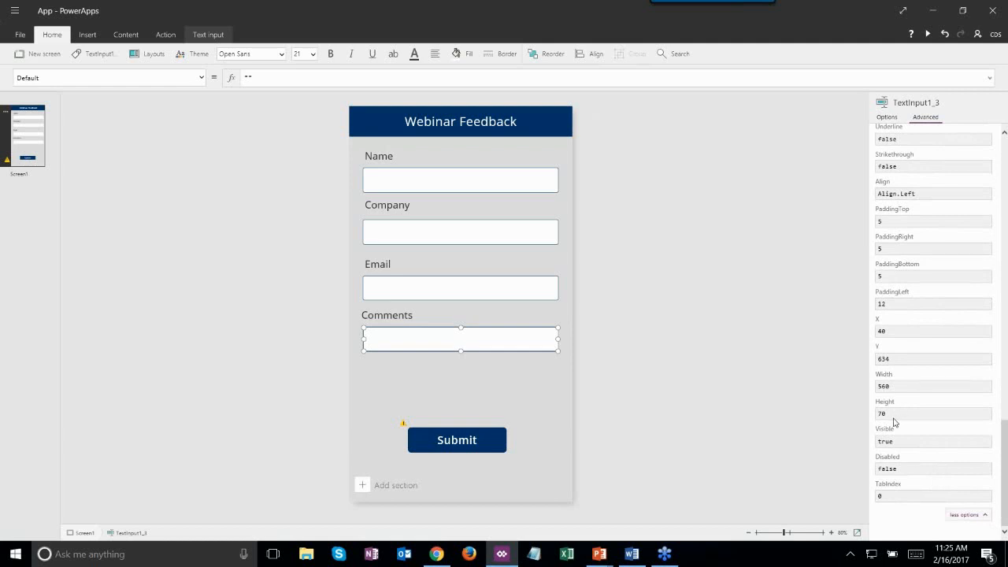
pyautogui.click(892, 414)
pyautogui.press('BackSpace')
pyautogui.press('BackSpace')
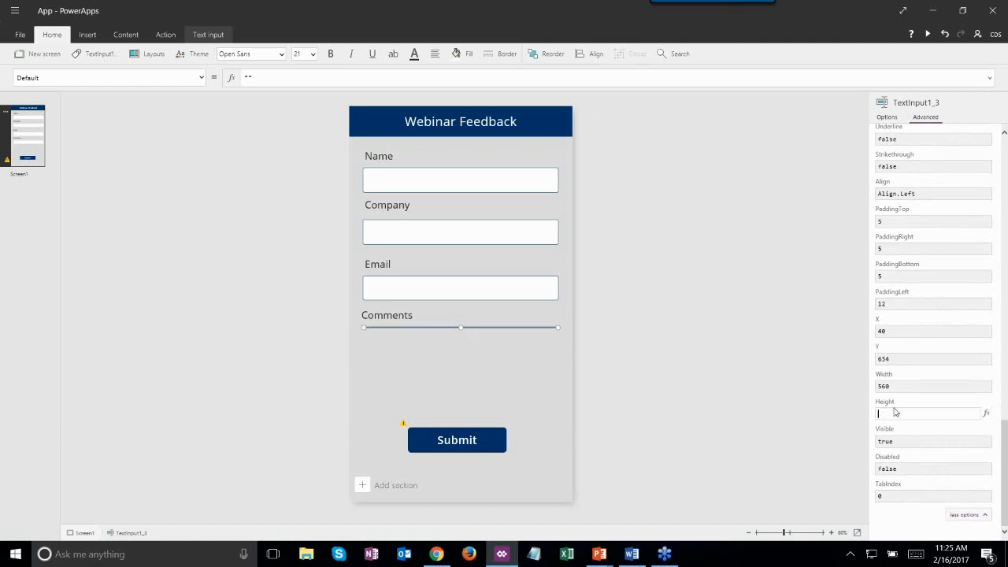
pyautogui.write('1')
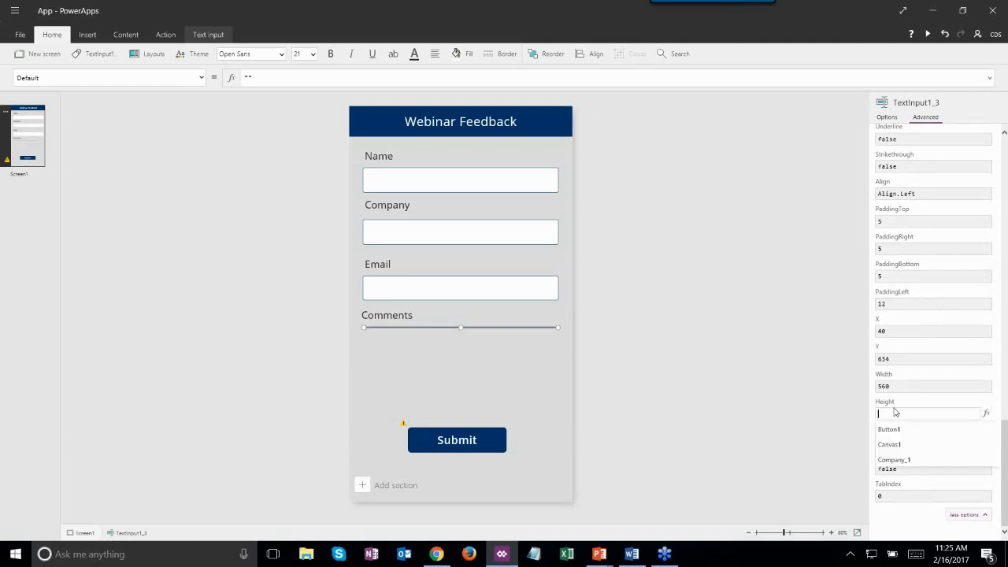
pyautogui.write('00')
pyautogui.press('BackSpace')
pyautogui.press('BackSpace')
pyautogui.write('40')
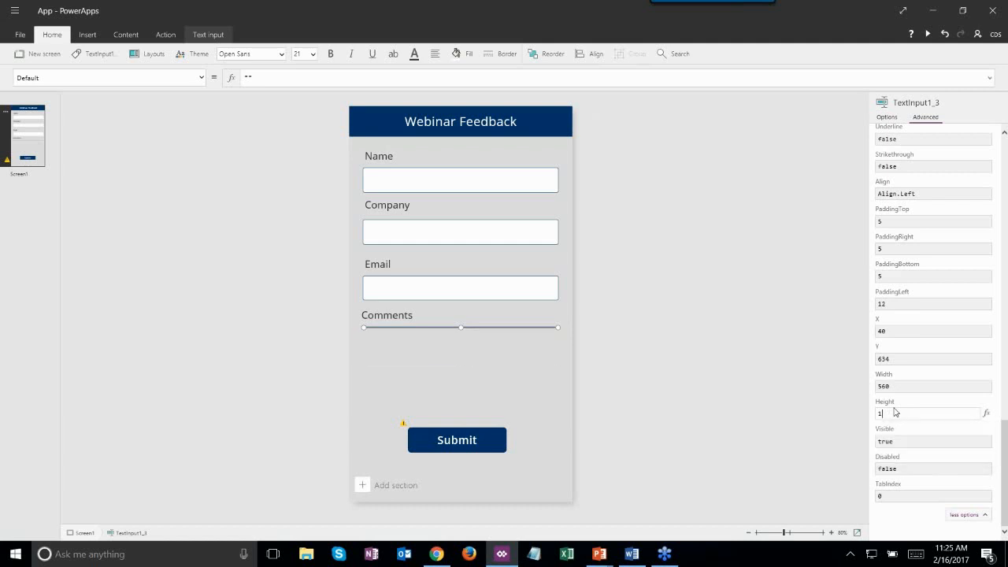
pyautogui.press('BackSpace')
pyautogui.press('BackSpace')
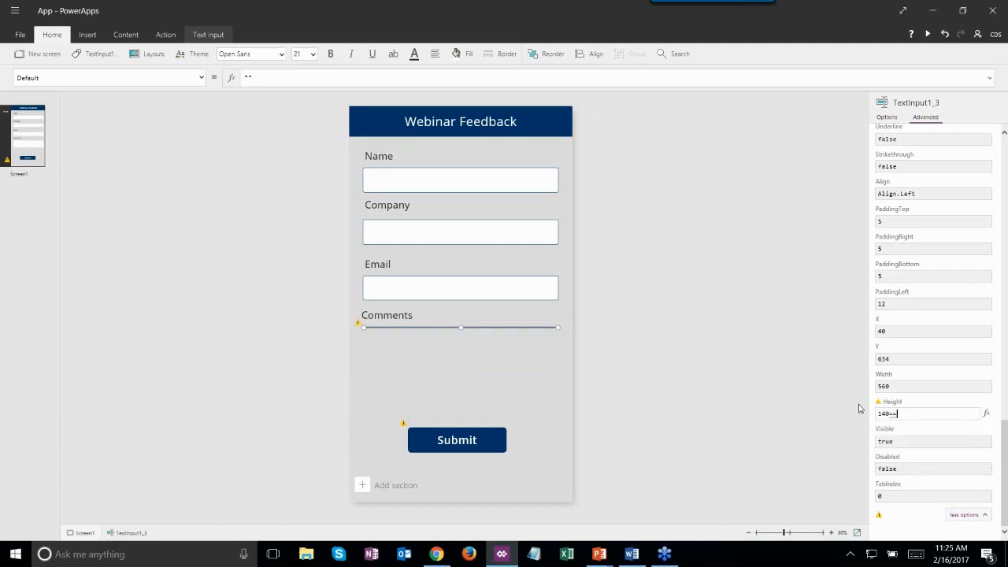
pyautogui.write('60')
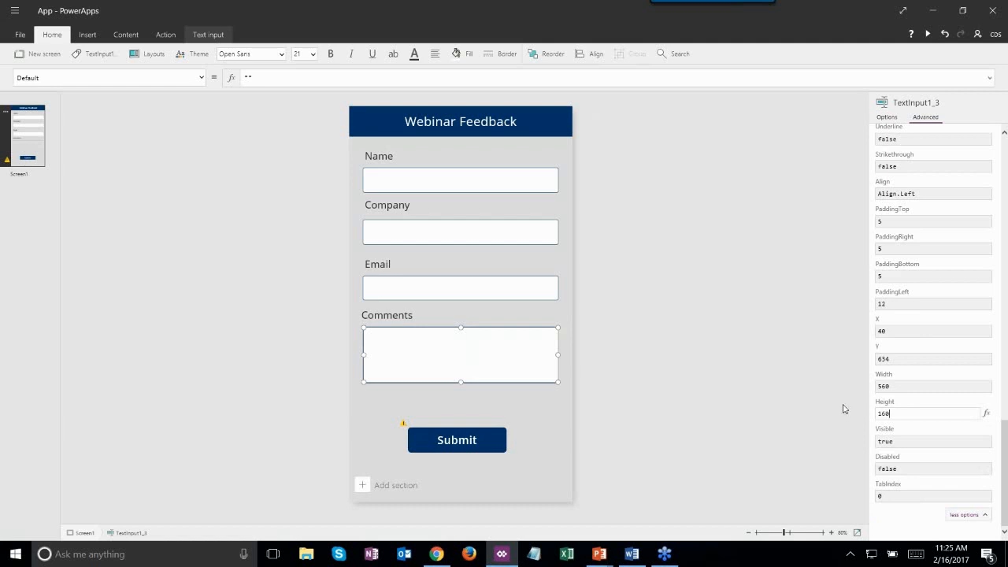
pyautogui.click(461, 439)
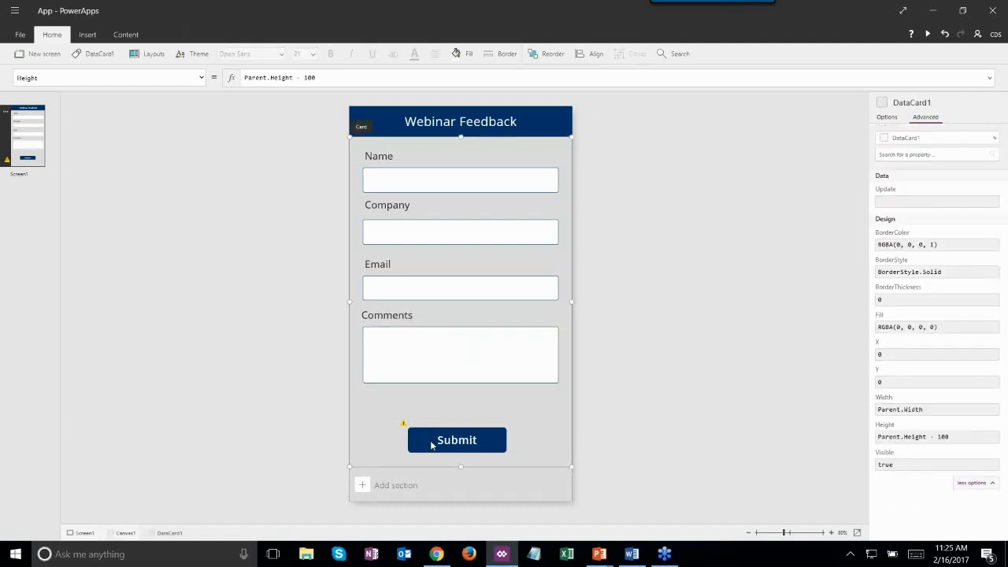
pyautogui.click(408, 431)
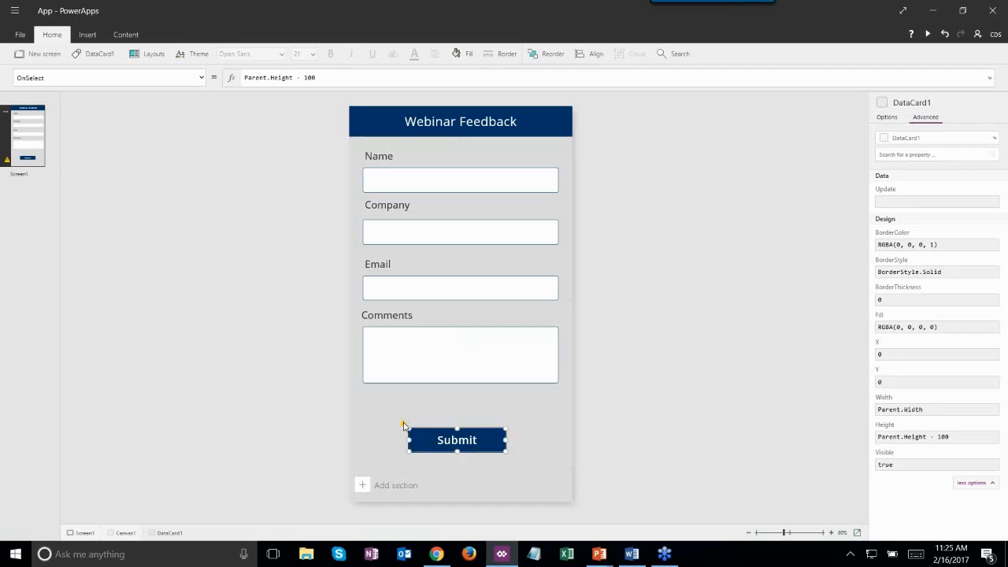
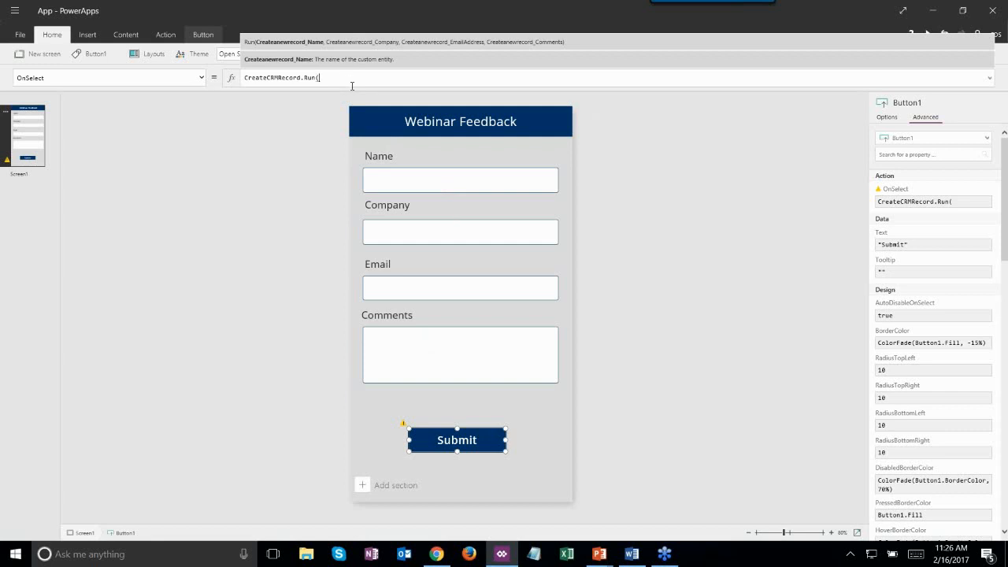
# - Set the Submit button's OnSelect to CreateCRMRecord.Run(NameField, Company, Company_1, Company_2)
pyautogui.write('nam')
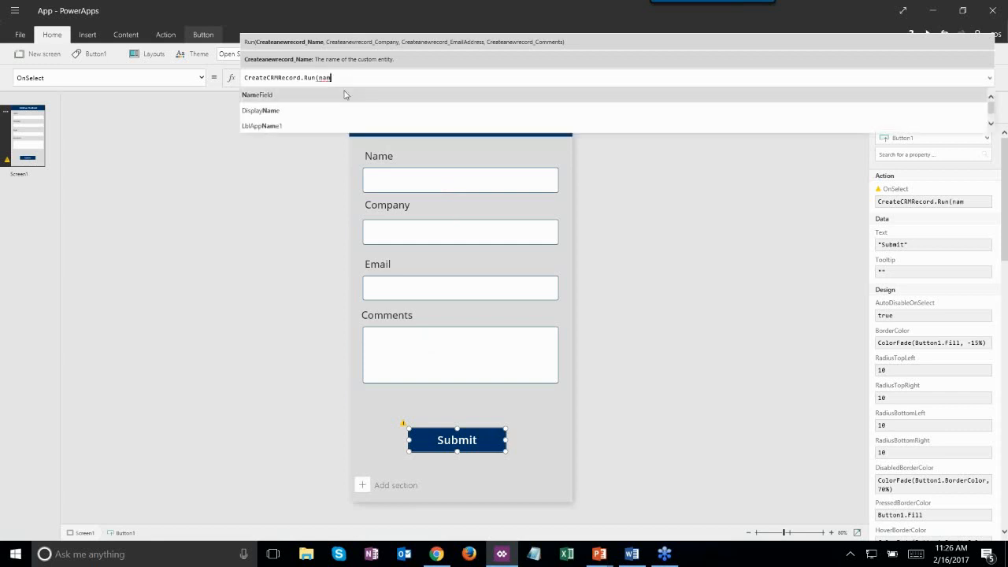
pyautogui.click(344, 94)
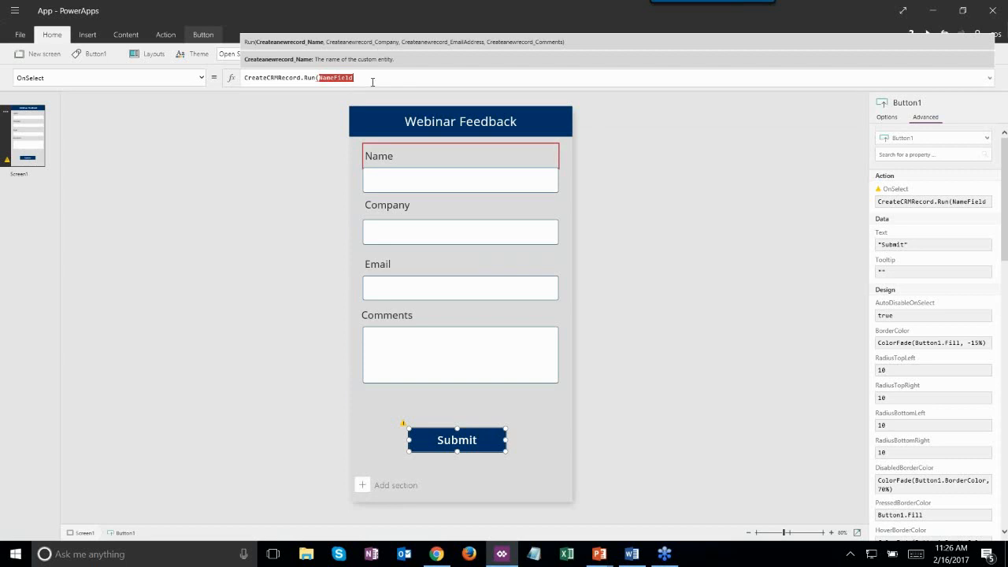
pyautogui.write(',')
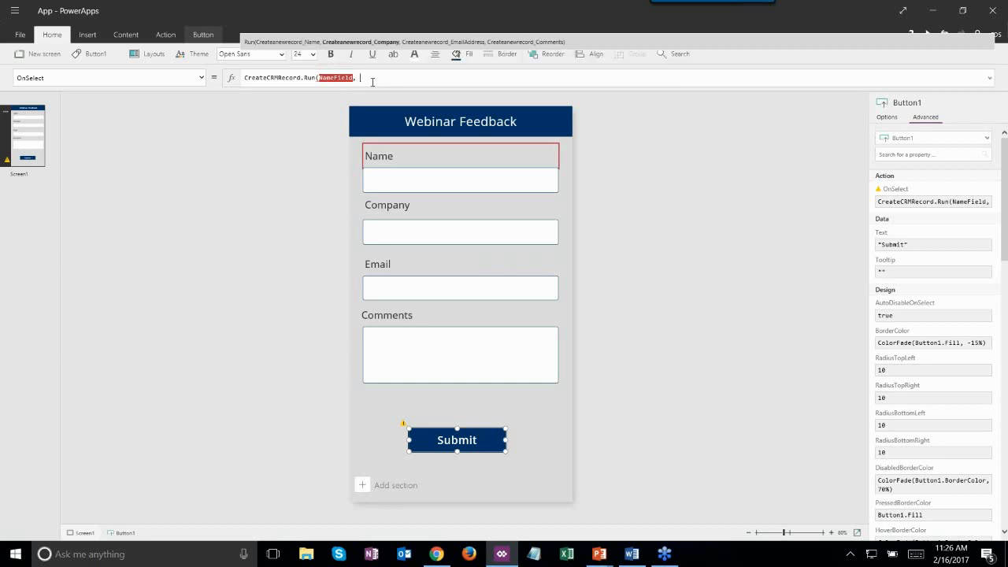
pyautogui.write(' compa')
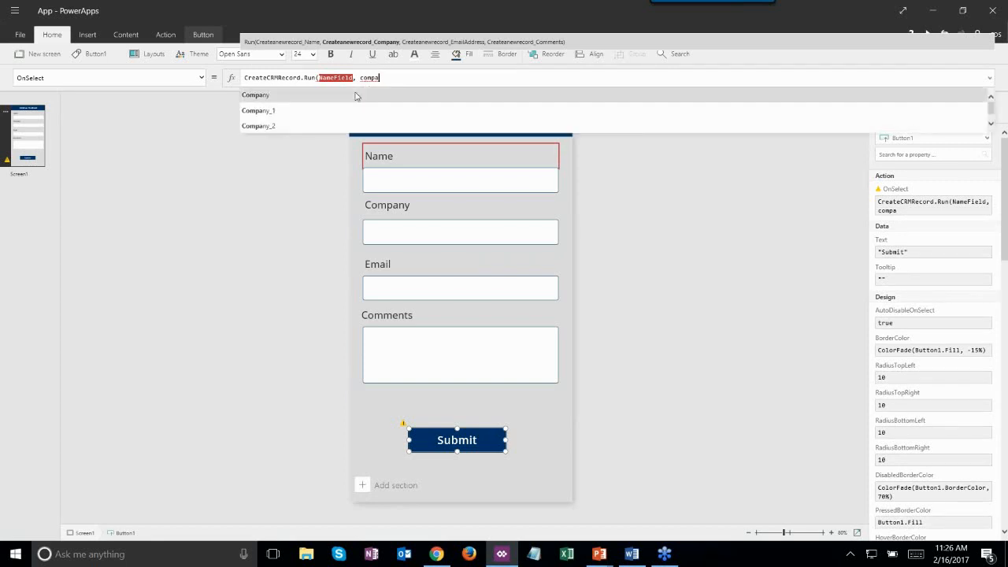
pyautogui.press('Tab')
pyautogui.write(',')
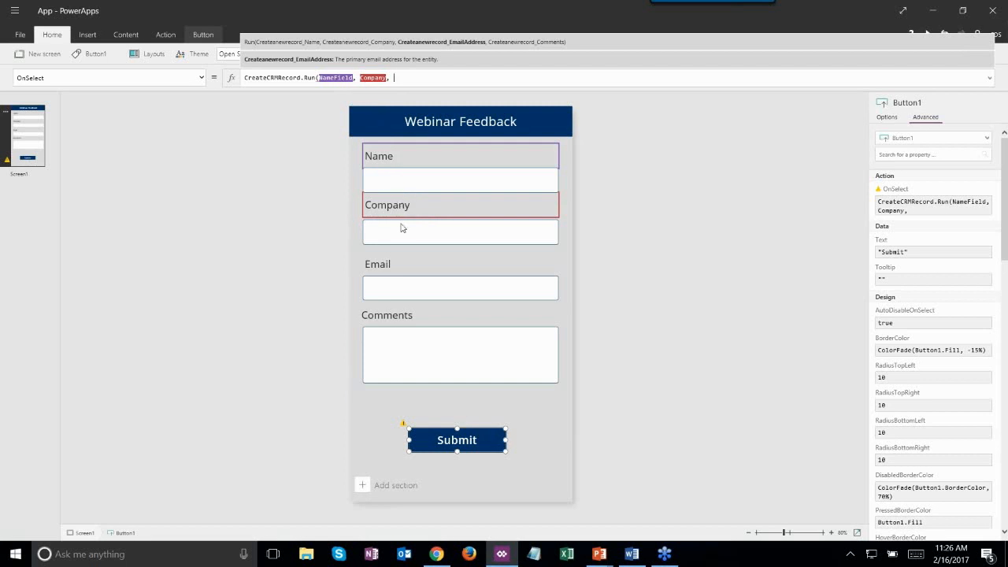
pyautogui.write('E')
pyautogui.press('BackSpace')
pyautogui.write('comp')
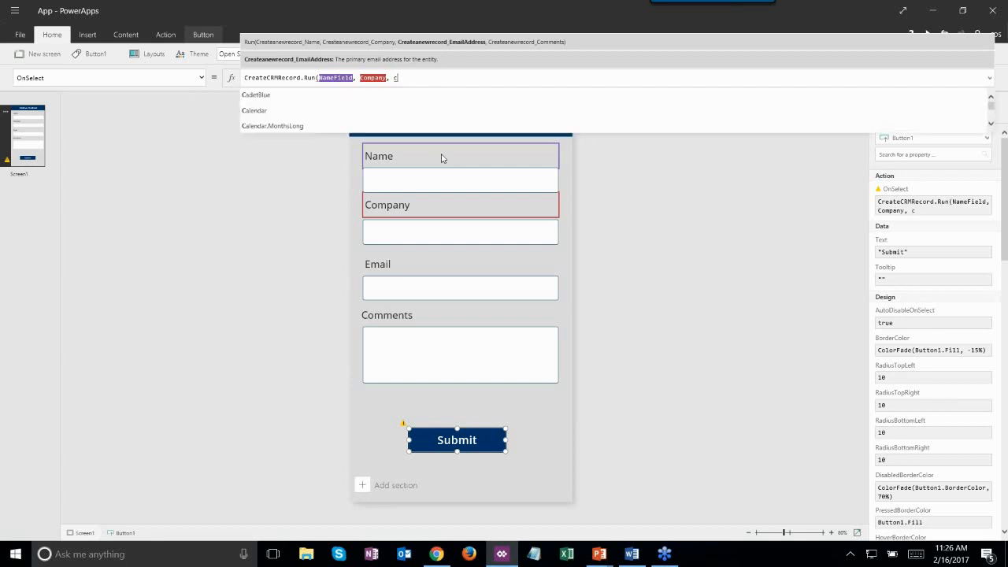
pyautogui.click(408, 114)
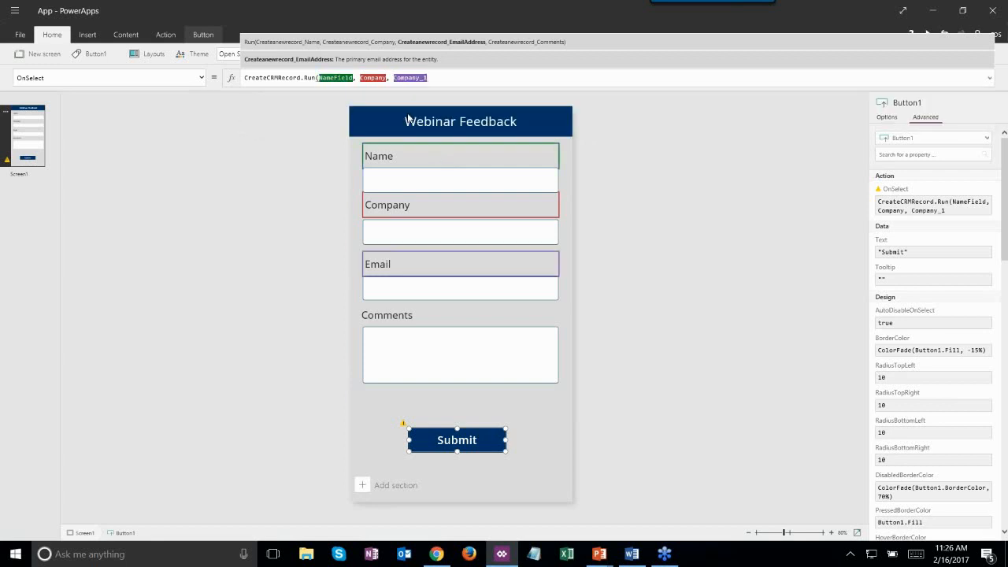
pyautogui.write(',')
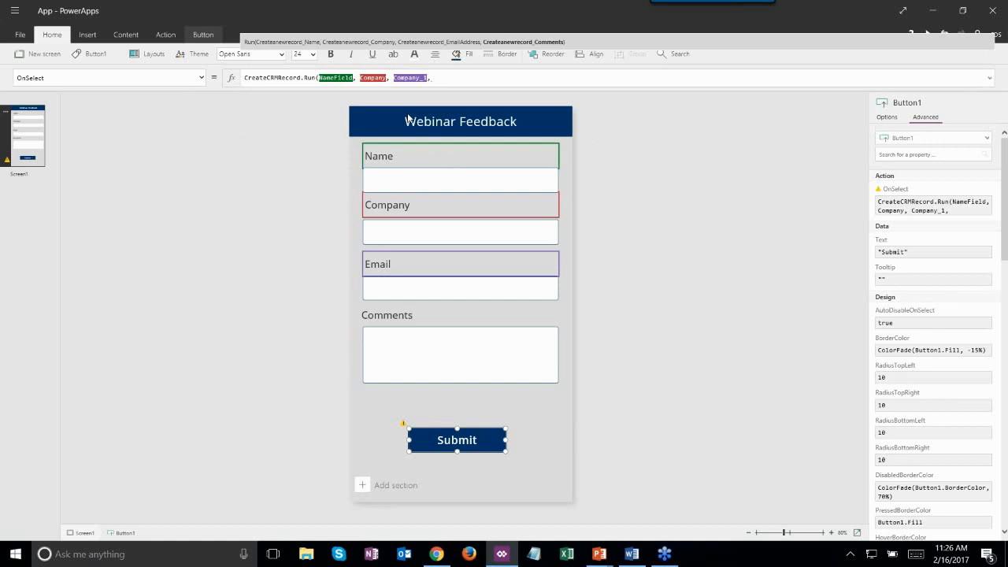
pyautogui.write('comp')
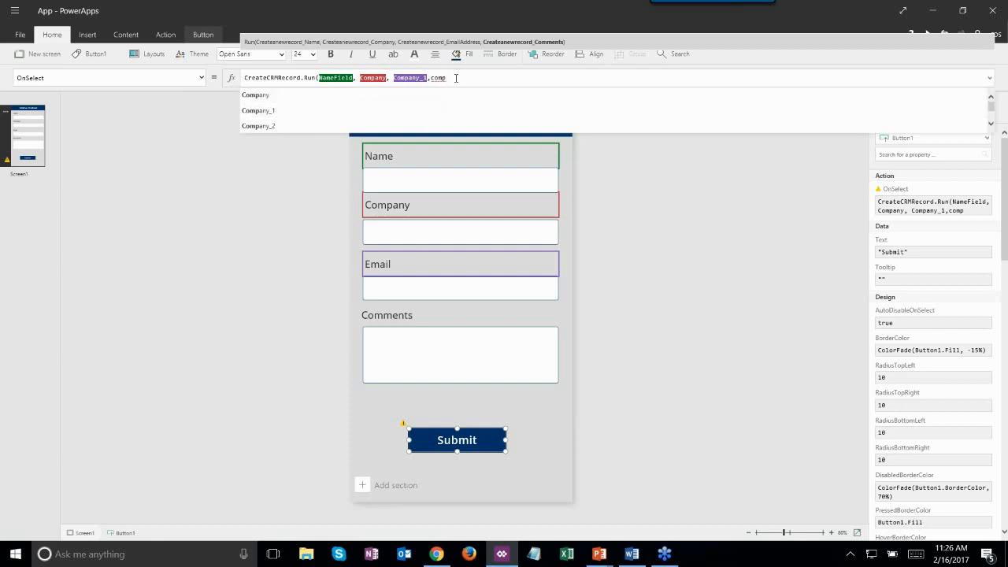
pyautogui.click(417, 126)
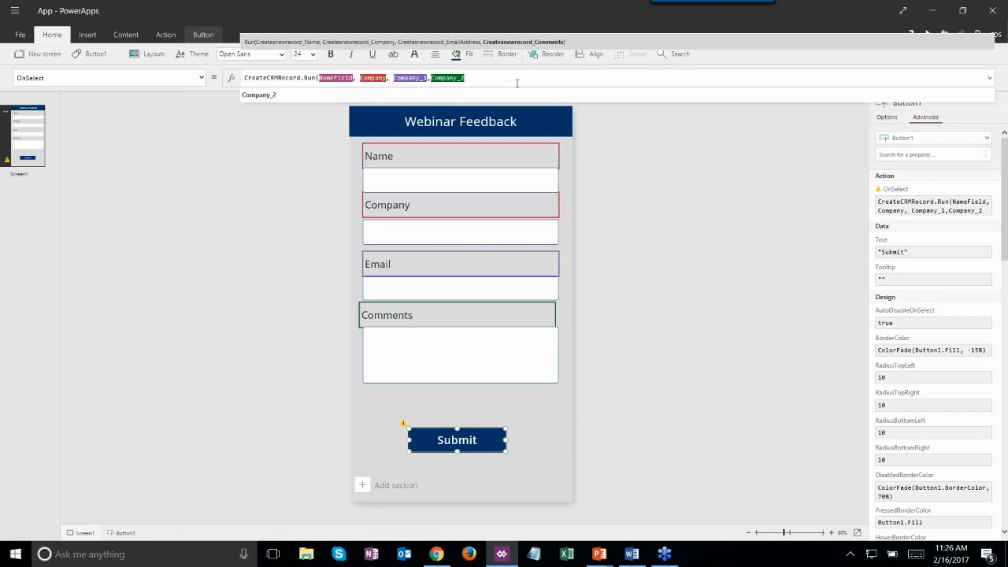
pyautogui.write(')')
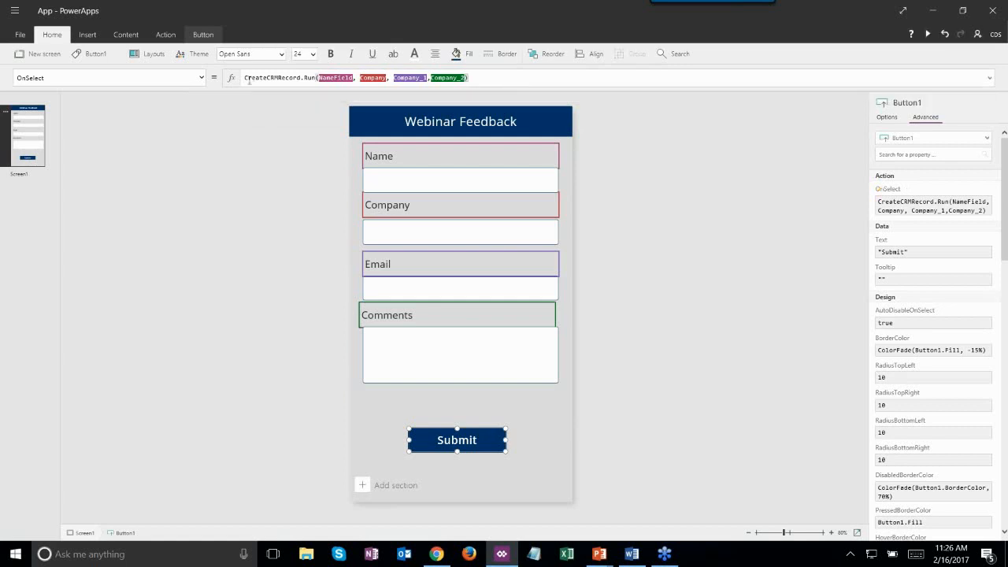
# - Review the finished formula, glance at File settings, then deselect the Submit button
pyautogui.moveTo(248, 78); pyautogui.dragTo(470, 78)
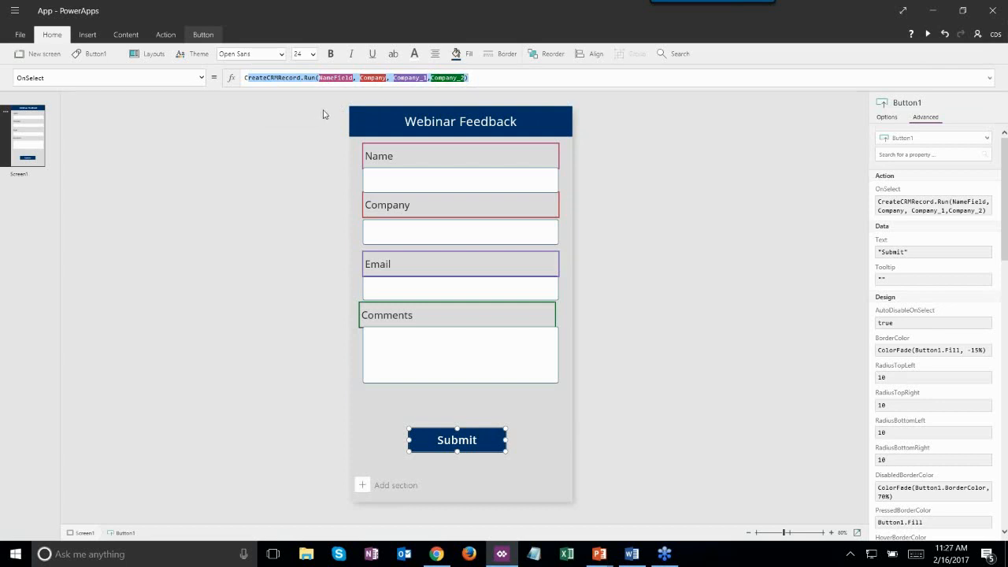
pyautogui.click(383, 79)
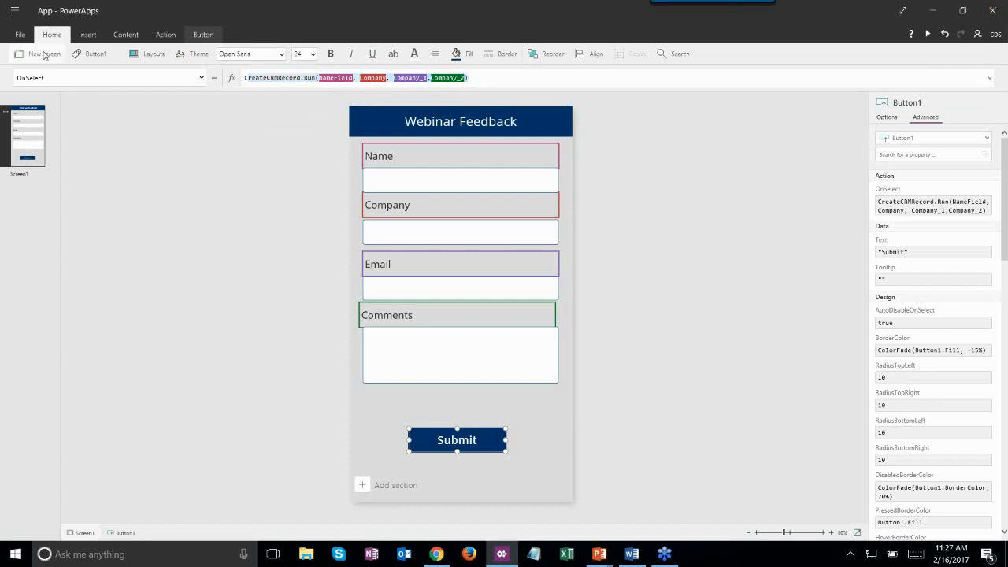
pyautogui.click(20, 35)
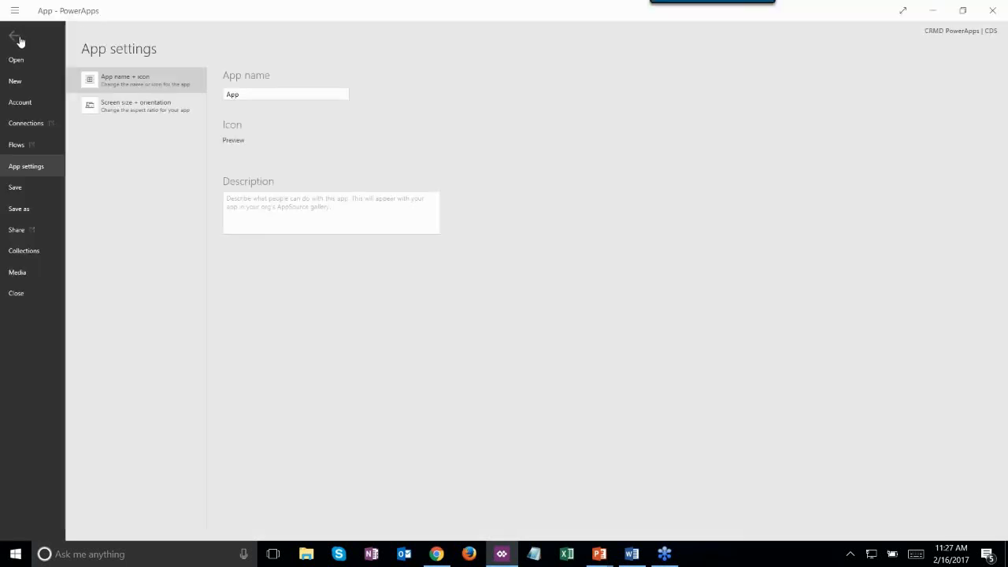
pyautogui.click(17, 37)
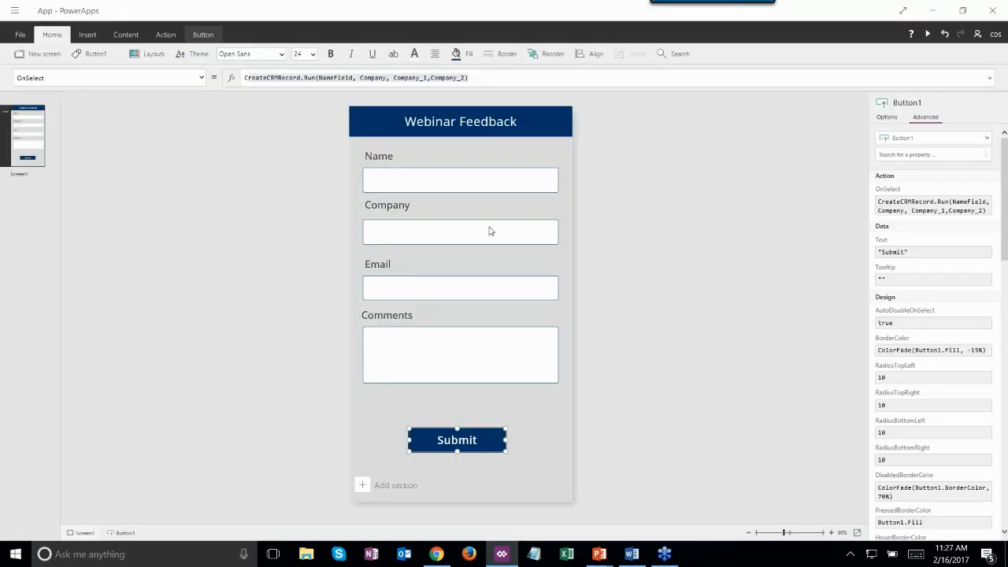
pyautogui.click(605, 207)
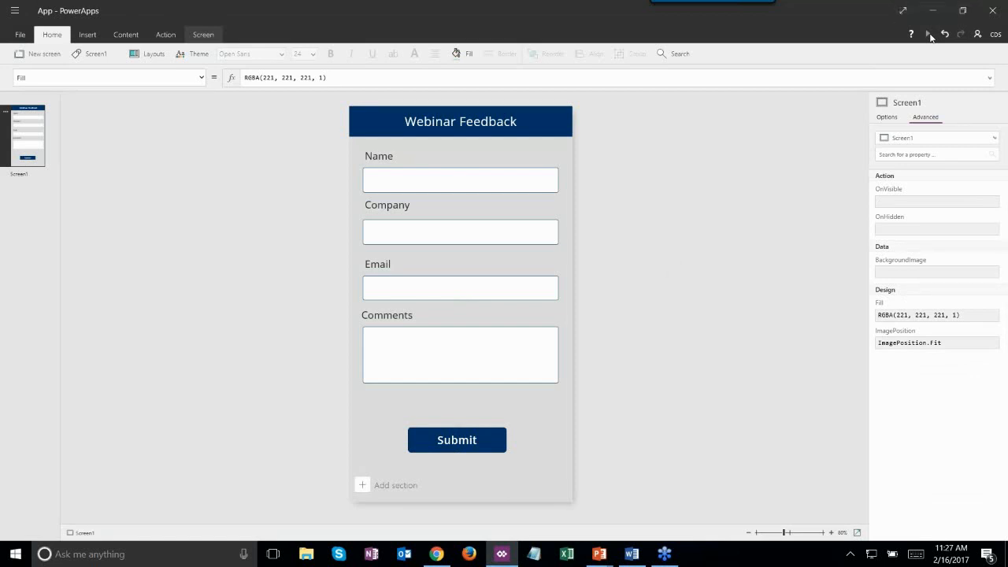
# - Preview the app and fill in test entries: CRMD for name and company, plus comments and email text
pyautogui.click(931, 38)
pyautogui.click(479, 110)
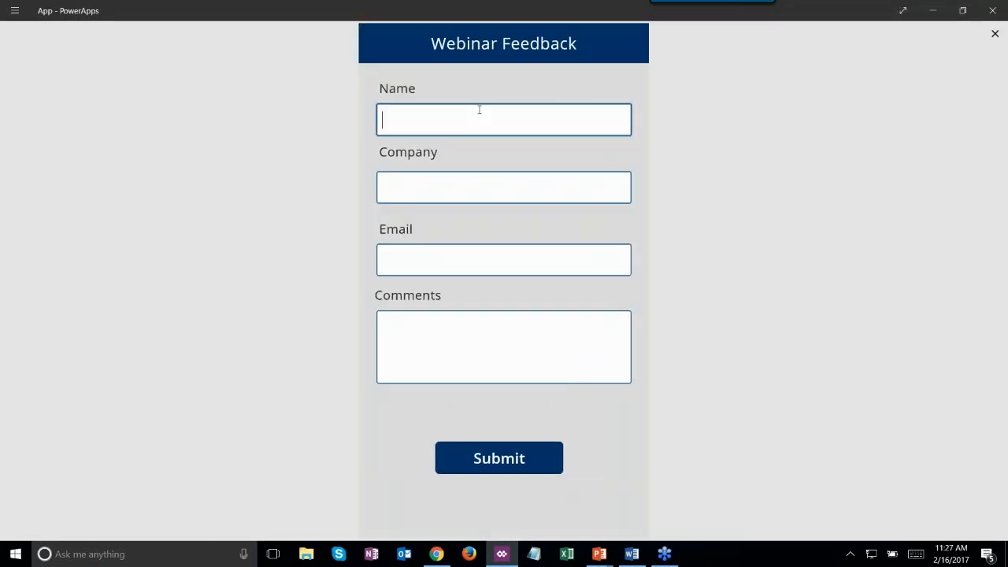
pyautogui.write('CRMD')
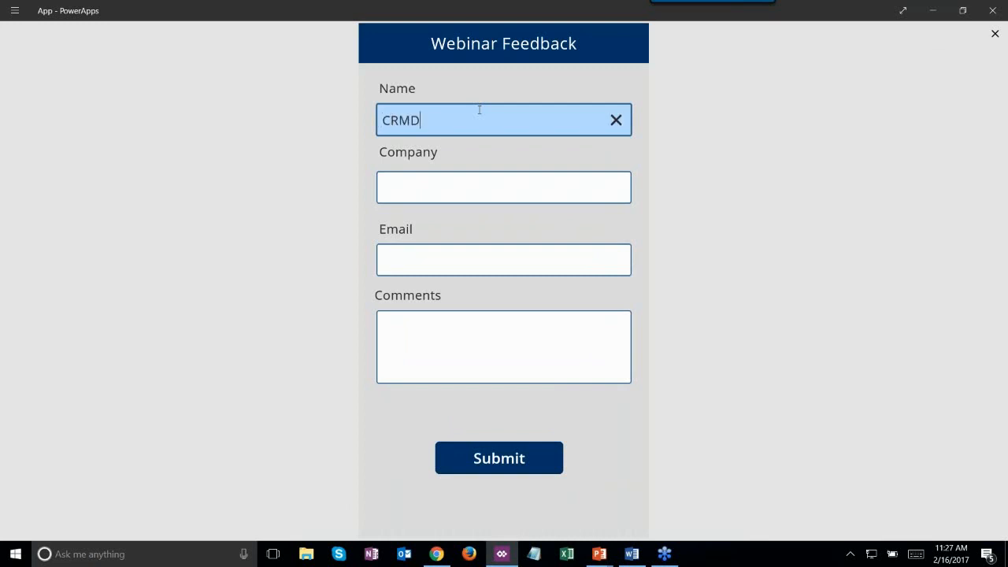
pyautogui.press('Tab')
pyautogui.write('CRMD')
pyautogui.press('Tab')
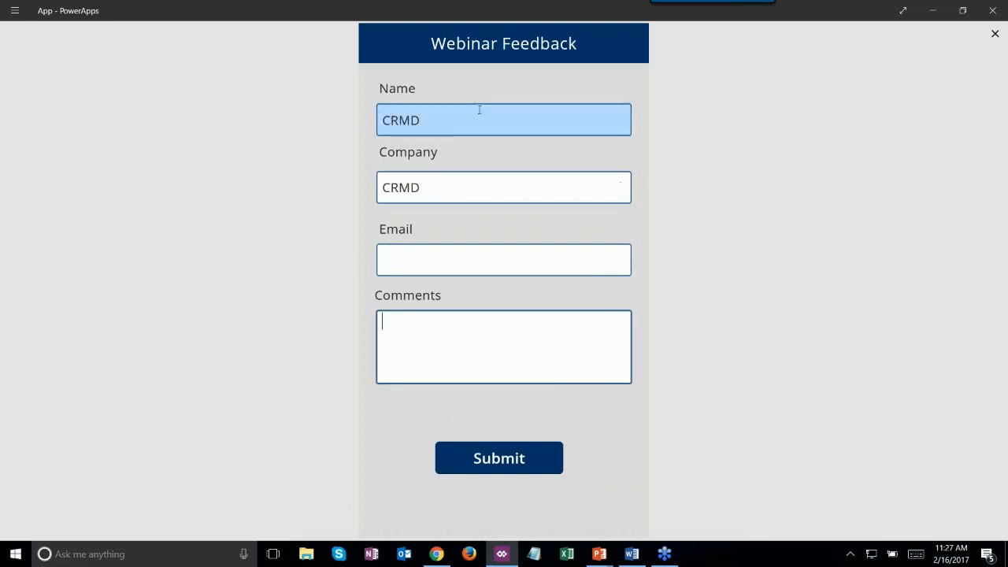
pyautogui.write('ruu9qo')
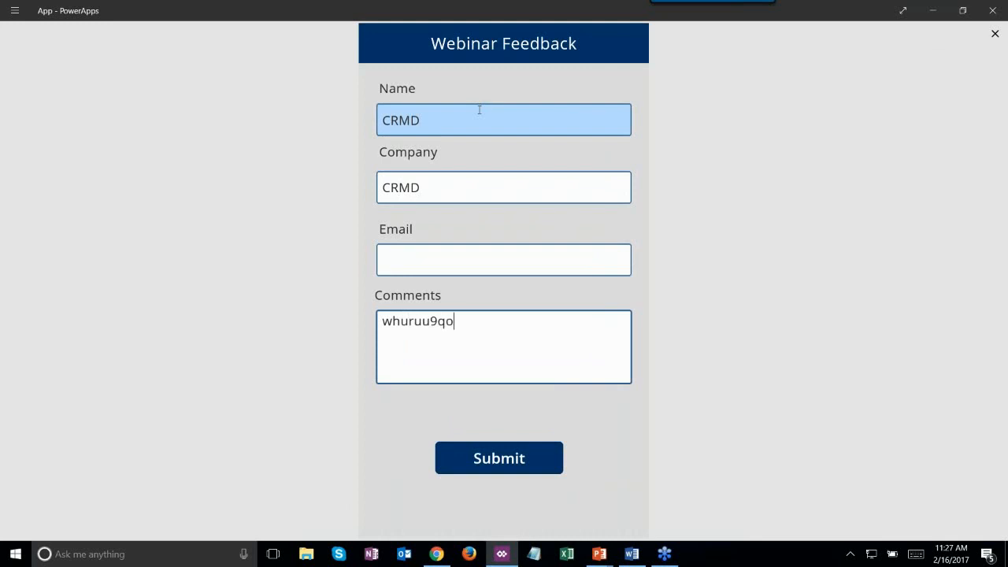
pyautogui.click(417, 271)
pyautogui.write('dfee')
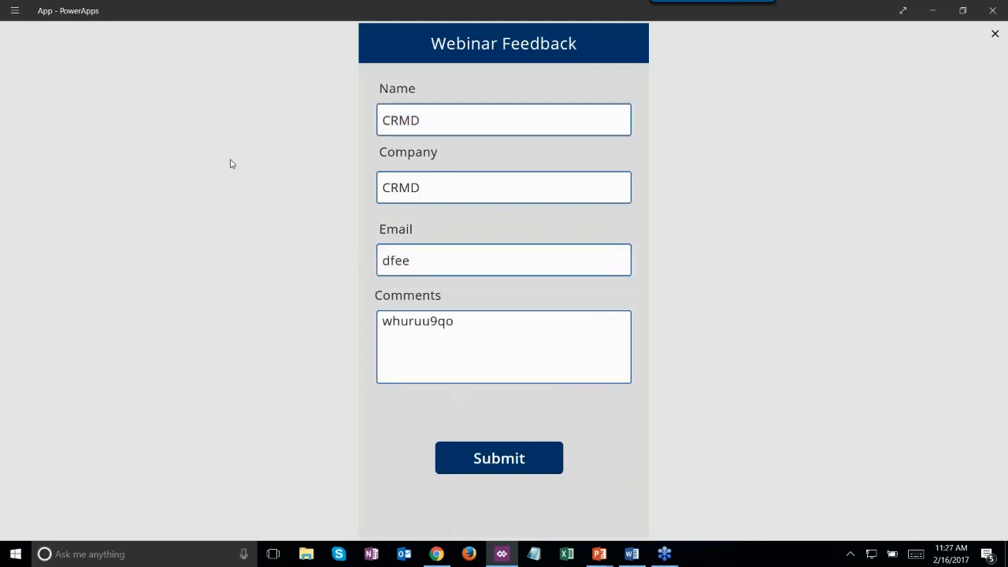
# - Close the preview and open the app's connected Flows list from File
pyautogui.click(994, 35)
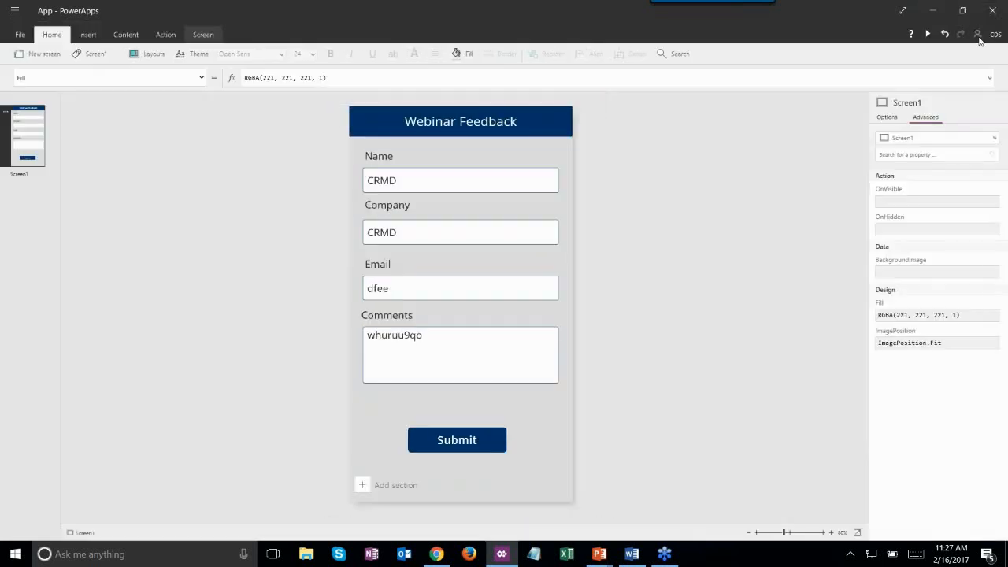
pyautogui.click(19, 36)
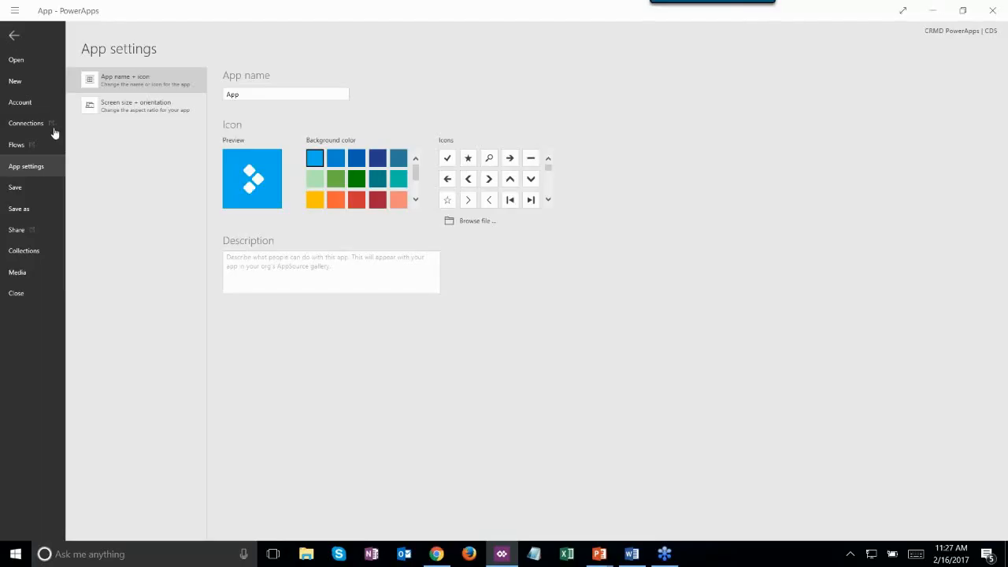
pyautogui.click(17, 145)
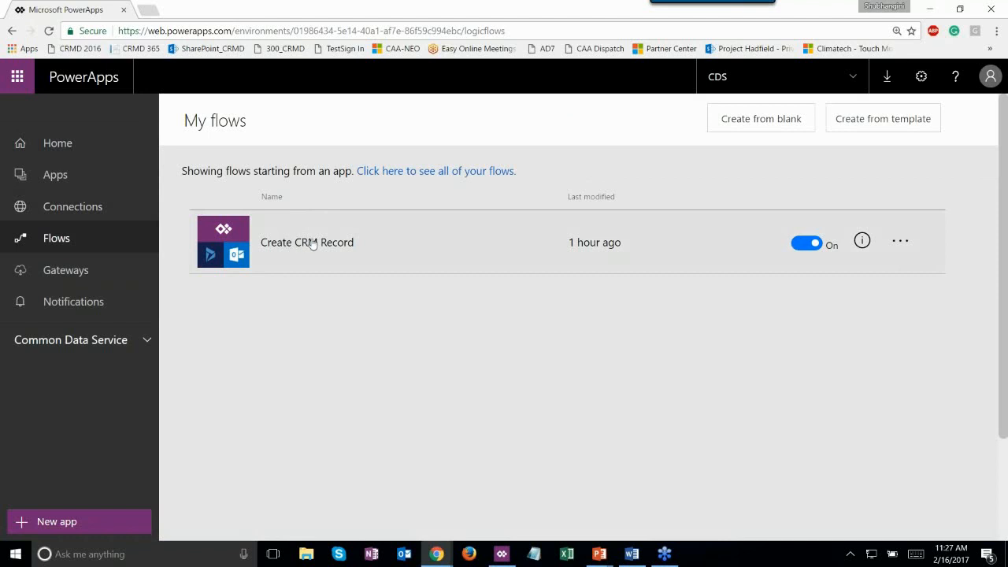
# - Open the Create CRM Record flow and expand the trigger and Create a new record steps with advanced options
pyautogui.click(312, 243)
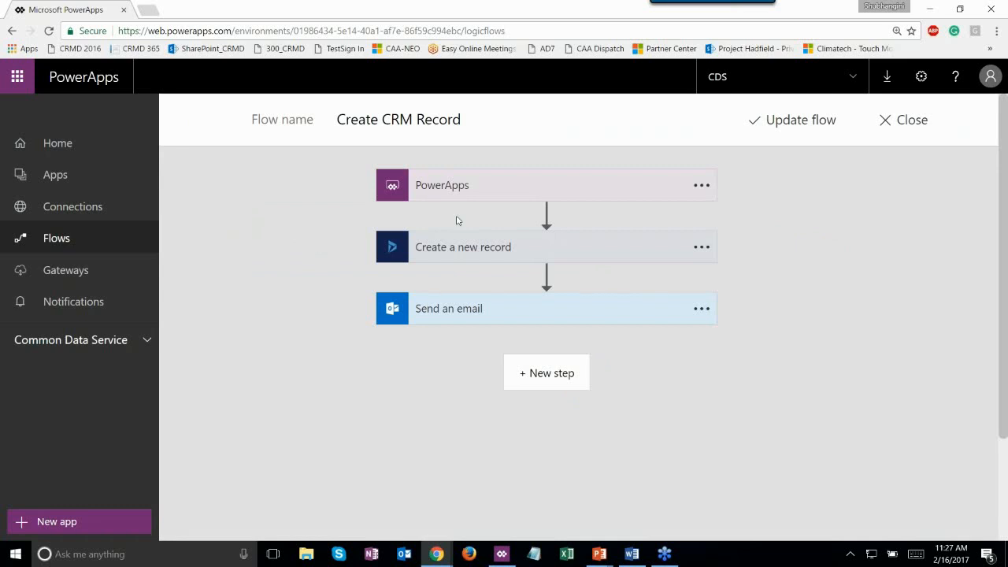
pyautogui.click(493, 197)
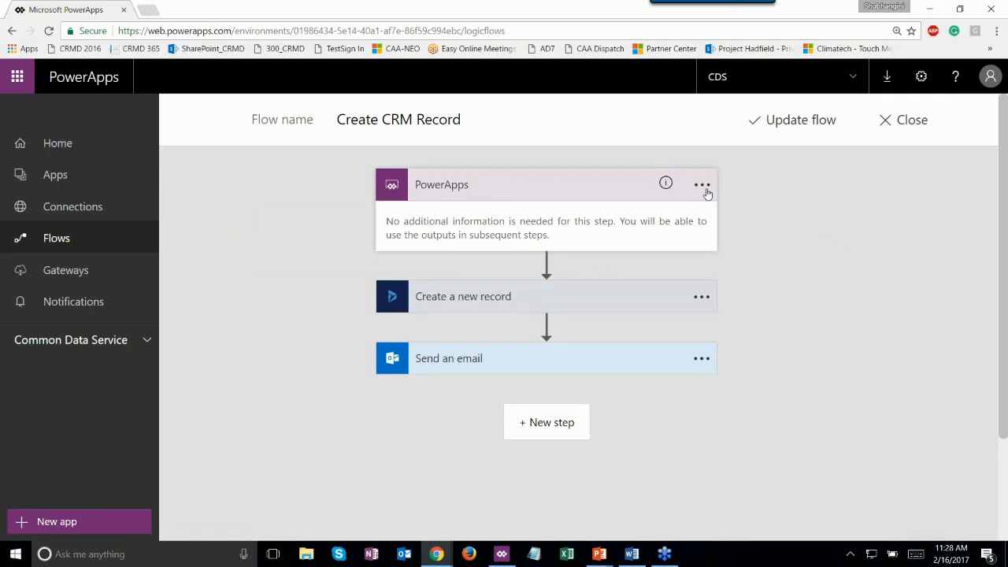
pyautogui.click(568, 306)
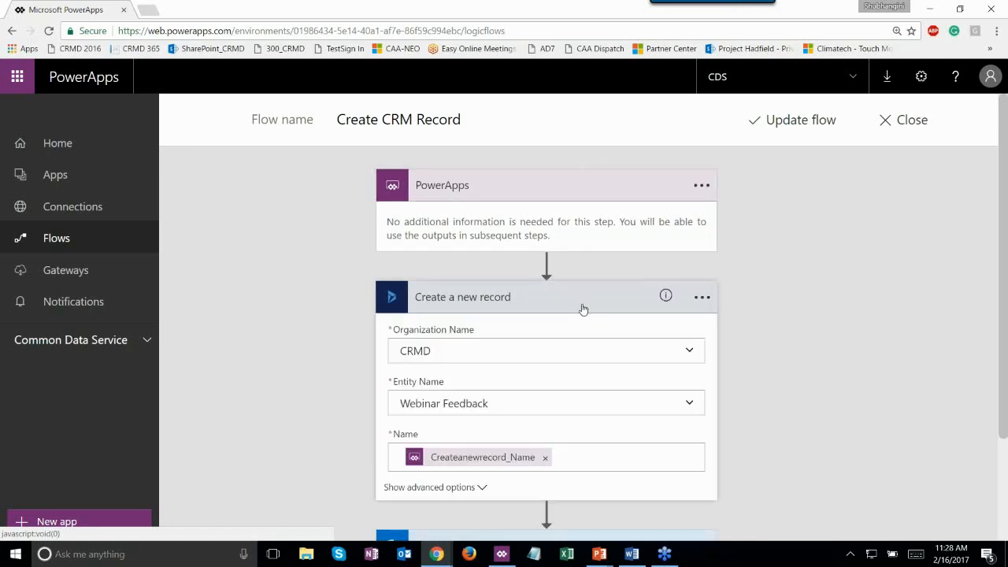
pyautogui.click(468, 487)
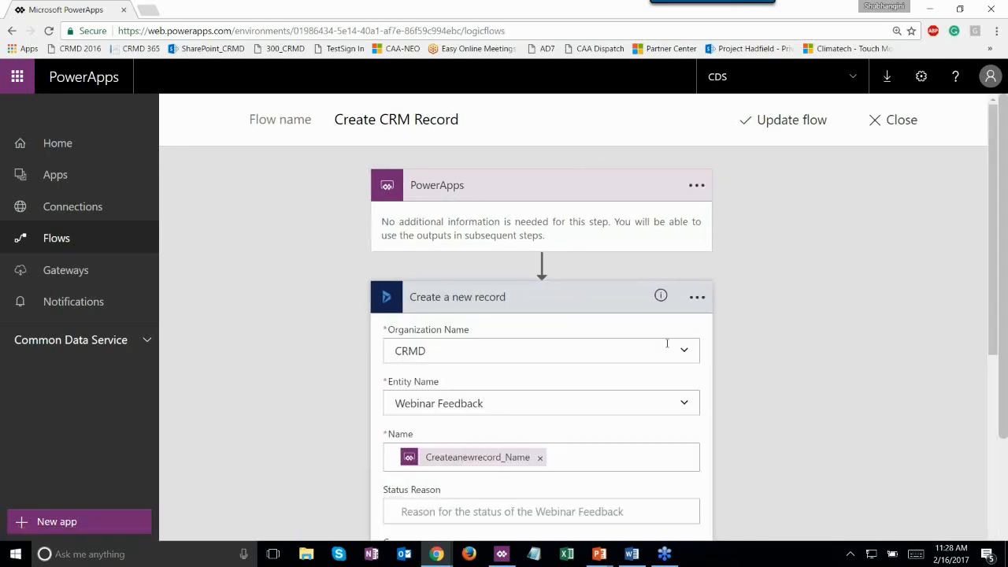
pyautogui.scroll(-2, 667, 344)
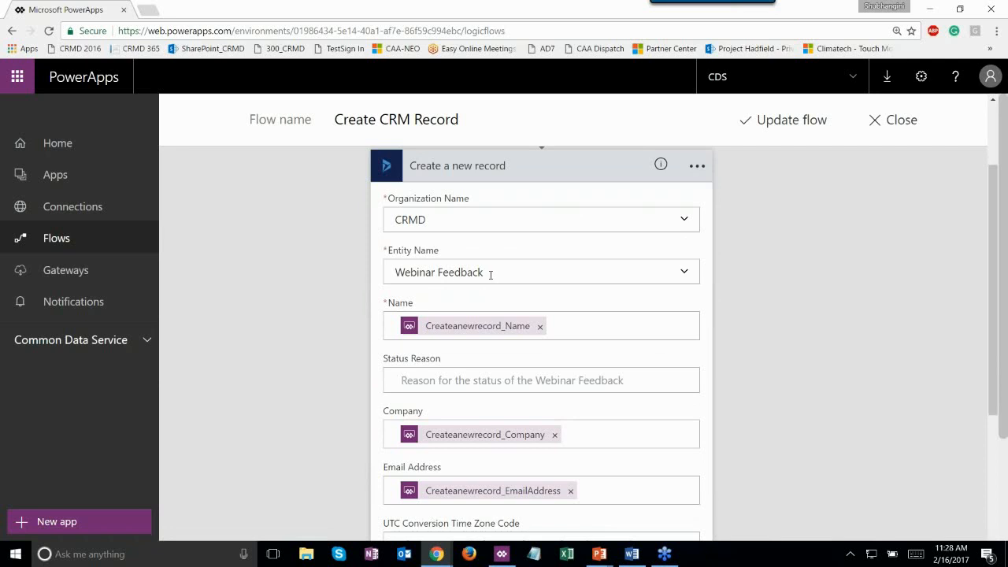
pyautogui.scroll(-2, 526, 281)
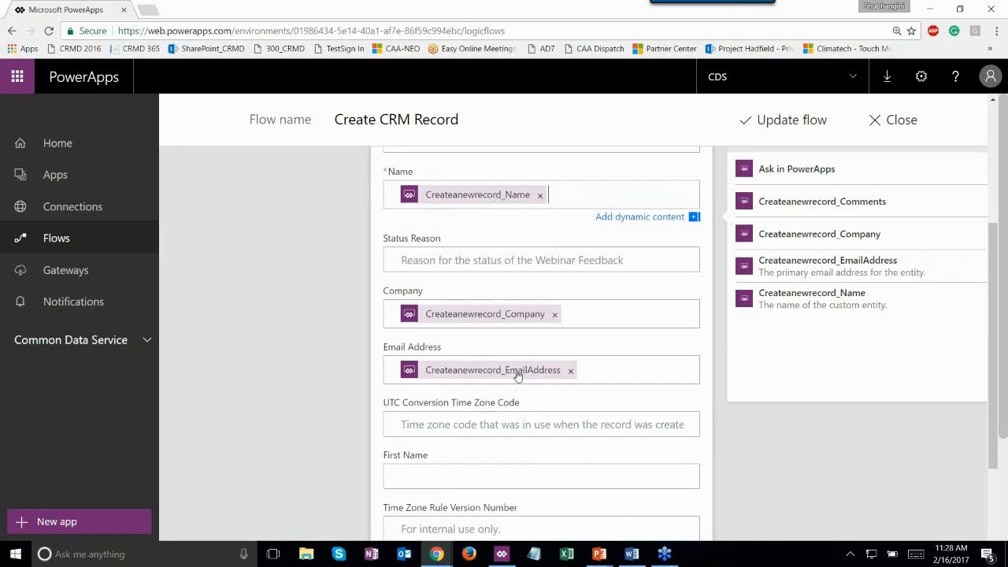
pyautogui.scroll(-1, 517, 376)
pyautogui.scroll(-4, 518, 377)
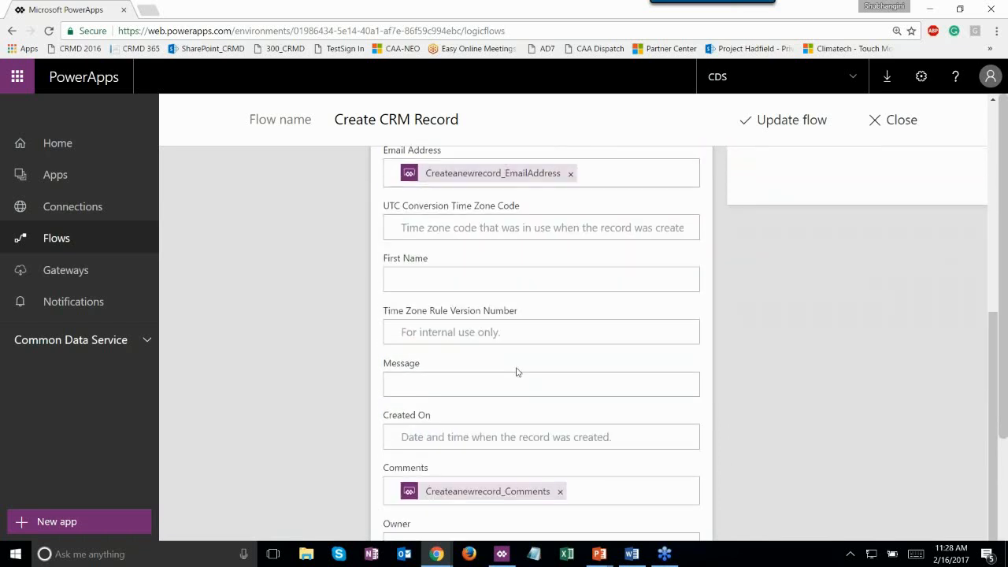
pyautogui.scroll(-2, 519, 379)
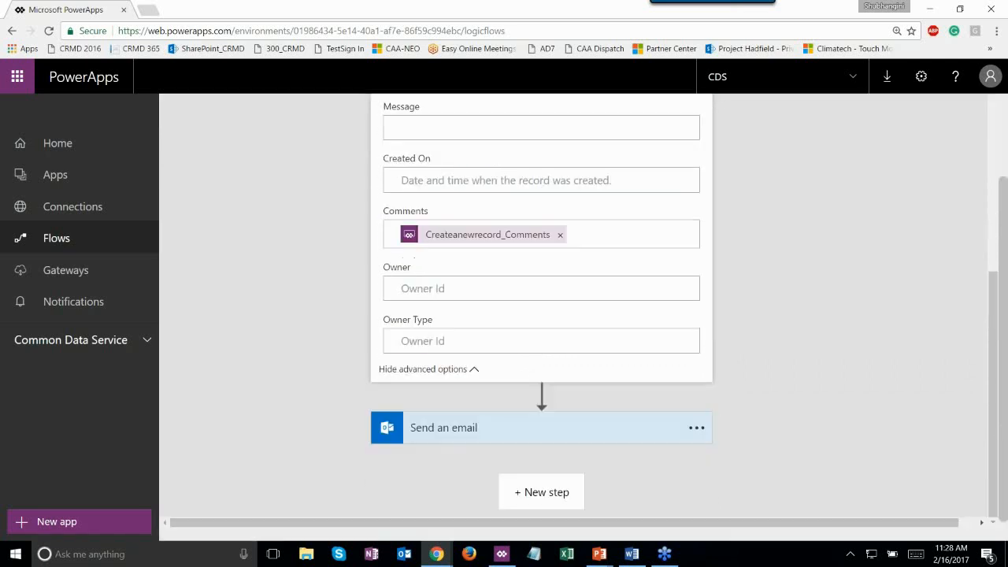
# - Expand the Send an email step and inspect its Subject field
pyautogui.click(537, 415)
pyautogui.scroll(-2, 536, 413)
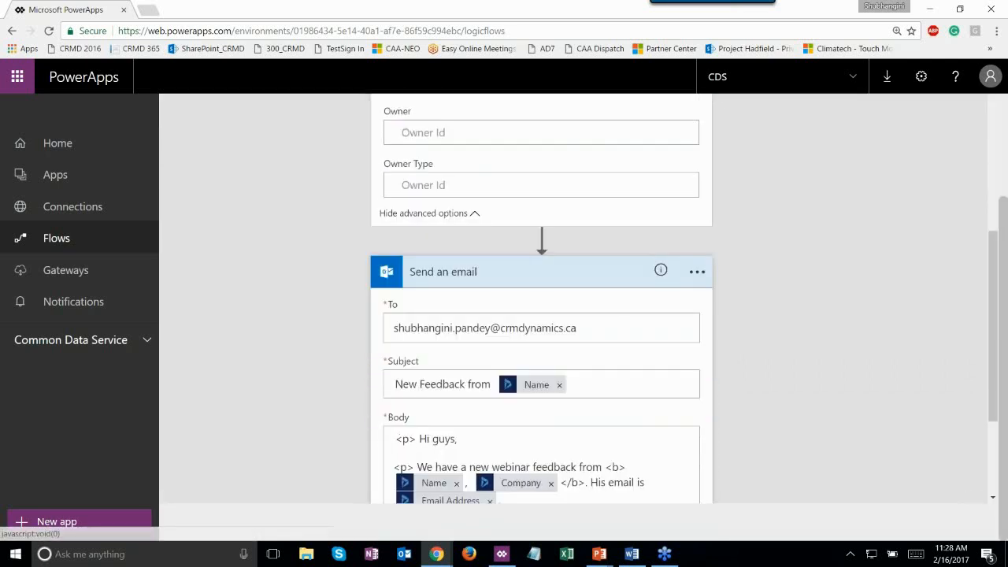
pyautogui.click(602, 383)
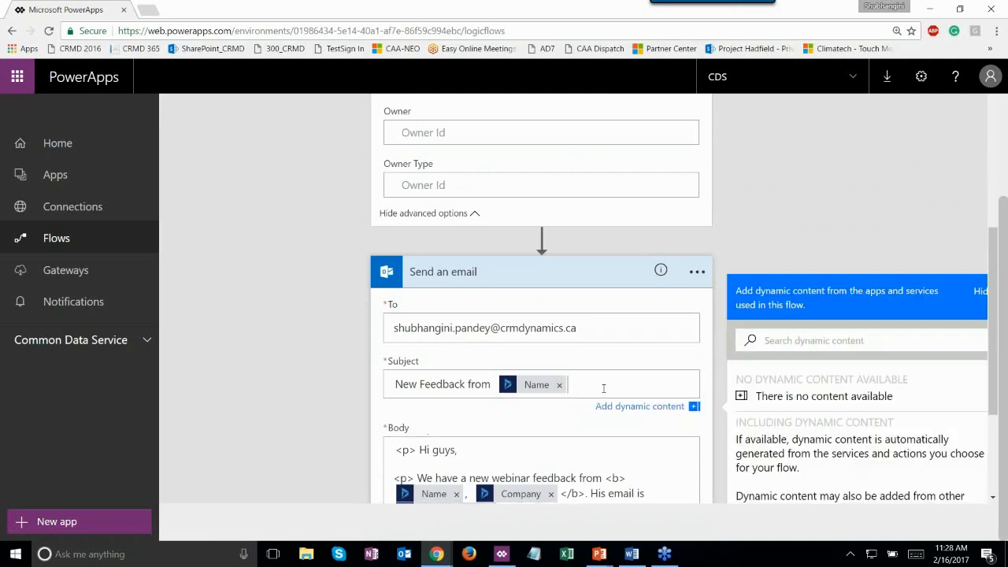
pyautogui.click(289, 362)
pyautogui.scroll(-2, 354, 331)
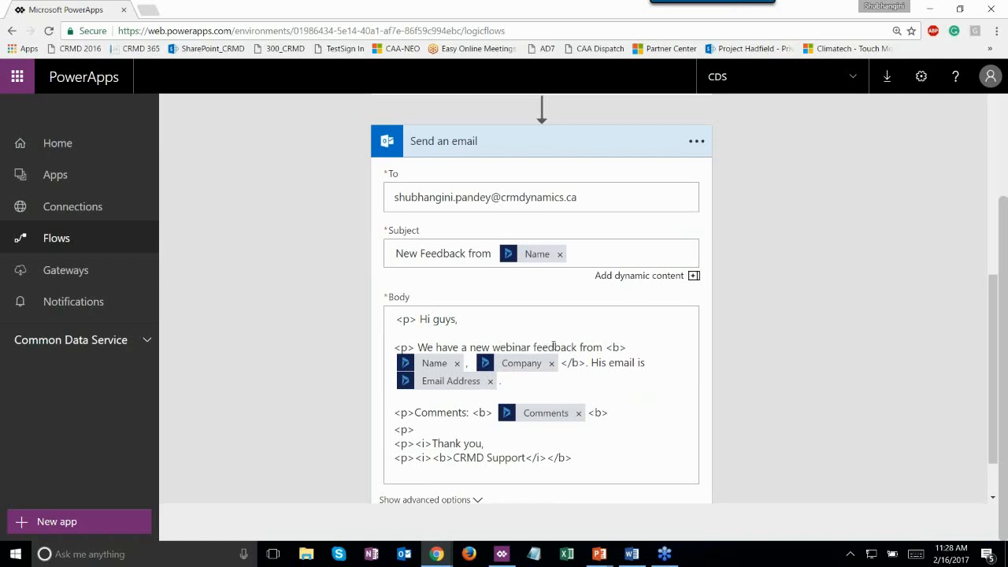
pyautogui.scroll(-1, 497, 370)
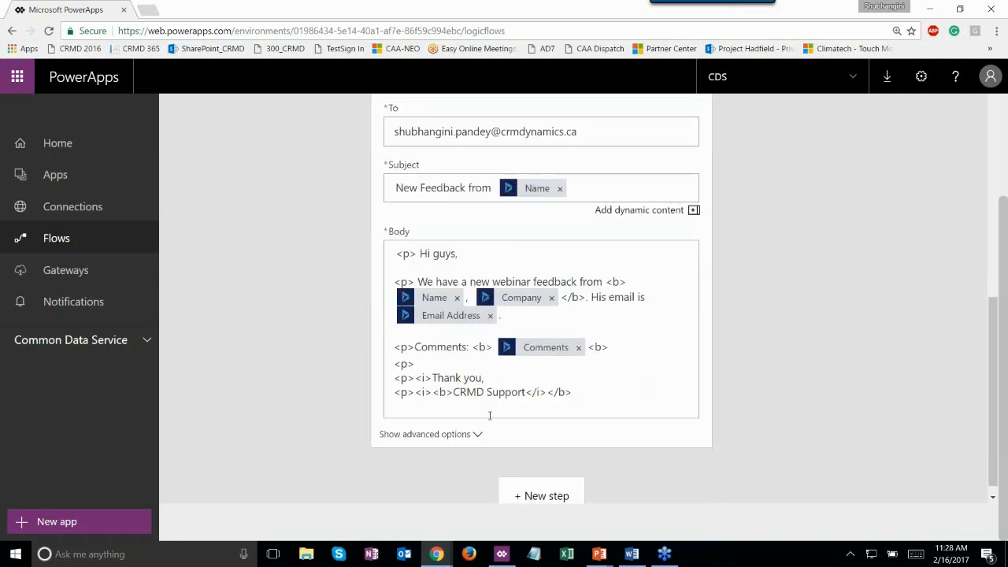
# - Show the email step's advanced options and check its From and CC fields
pyautogui.click(429, 434)
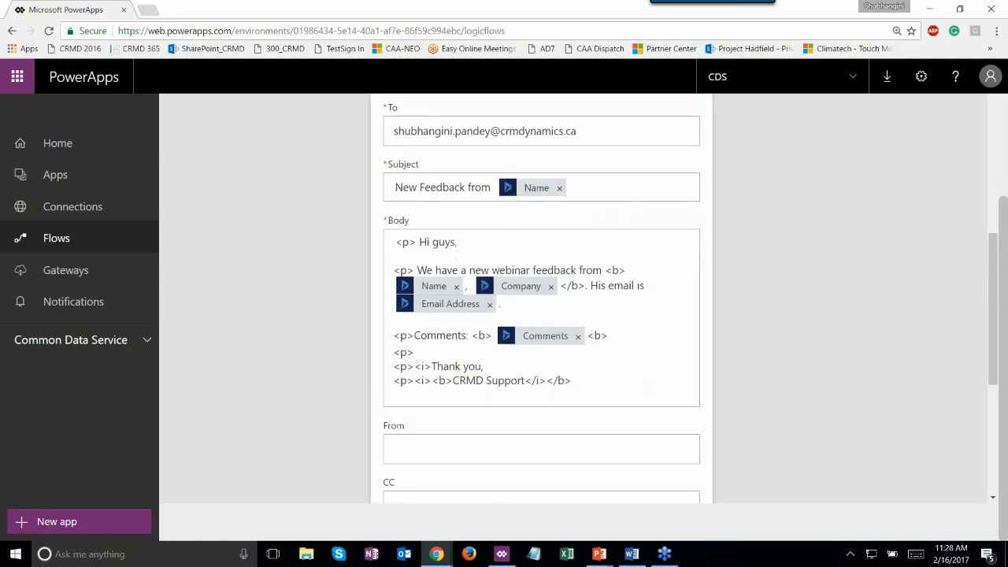
pyautogui.scroll(-1, 356, 412)
pyautogui.click(443, 383)
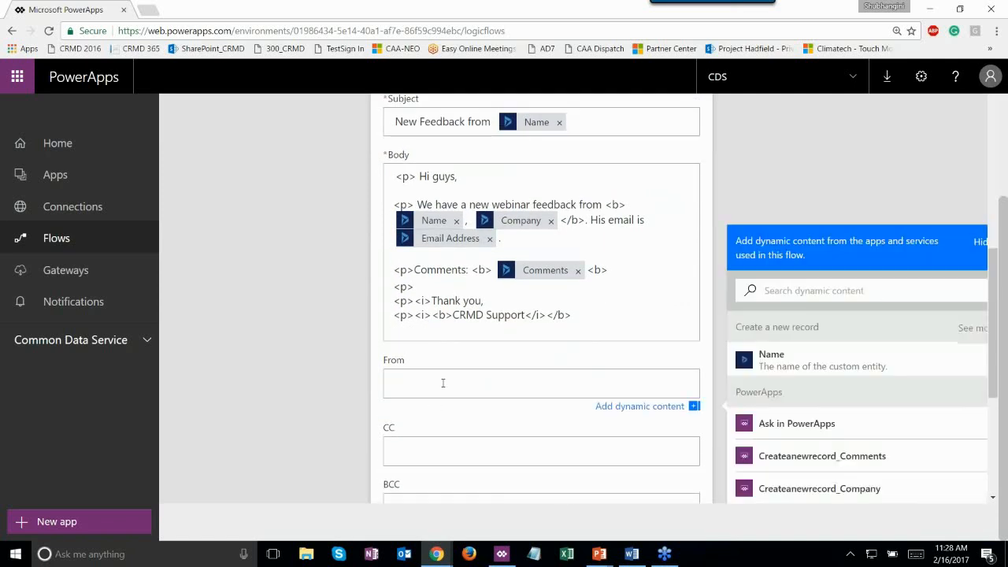
pyautogui.scroll(-1, 312, 399)
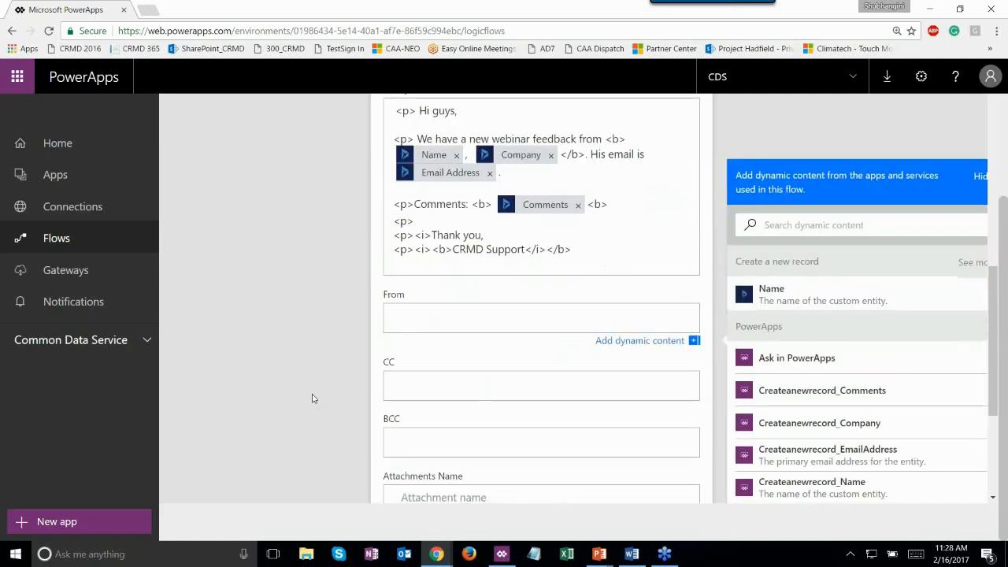
pyautogui.scroll(-1, 312, 398)
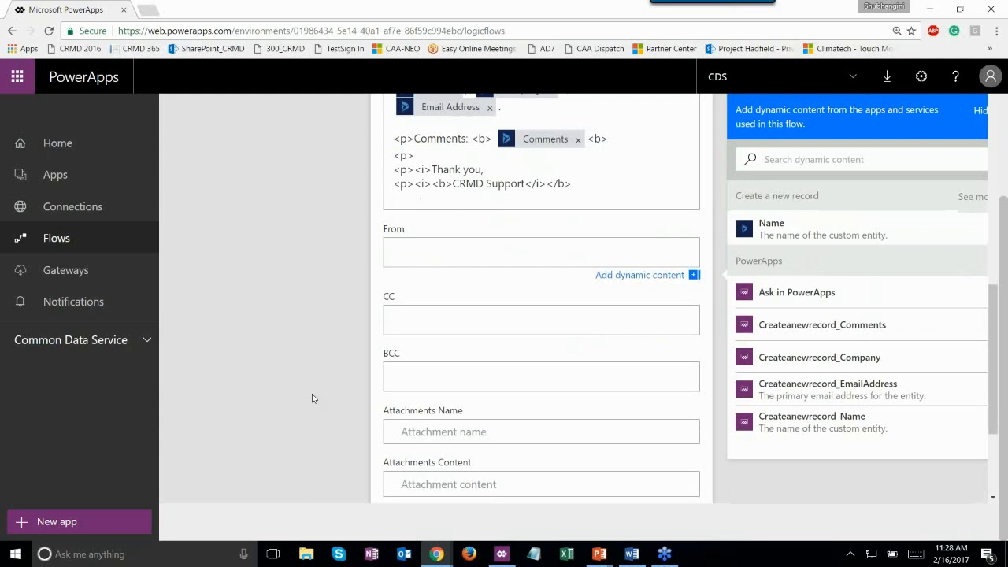
pyautogui.click(429, 319)
pyautogui.scroll(-1, 443, 285)
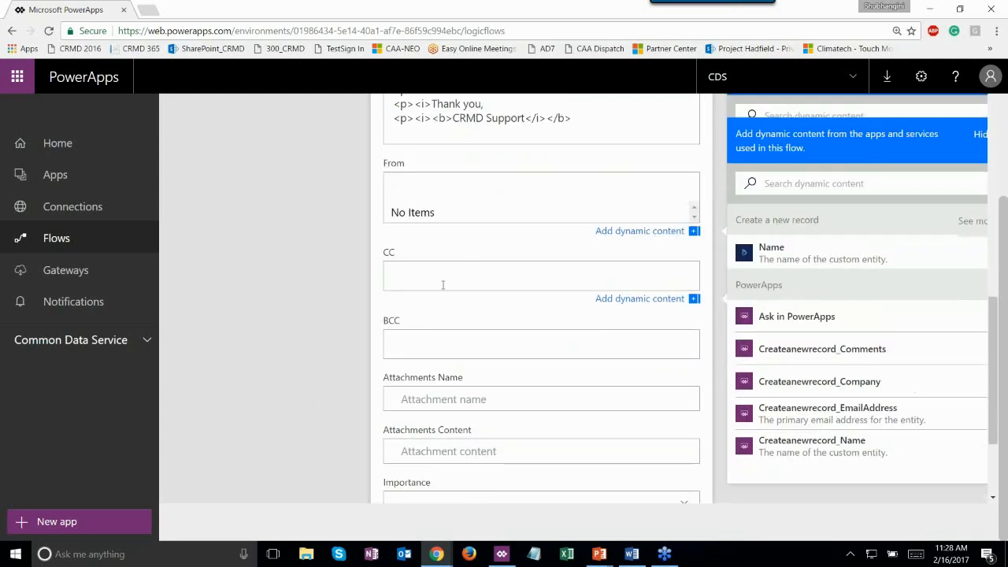
pyautogui.scroll(-2, 440, 358)
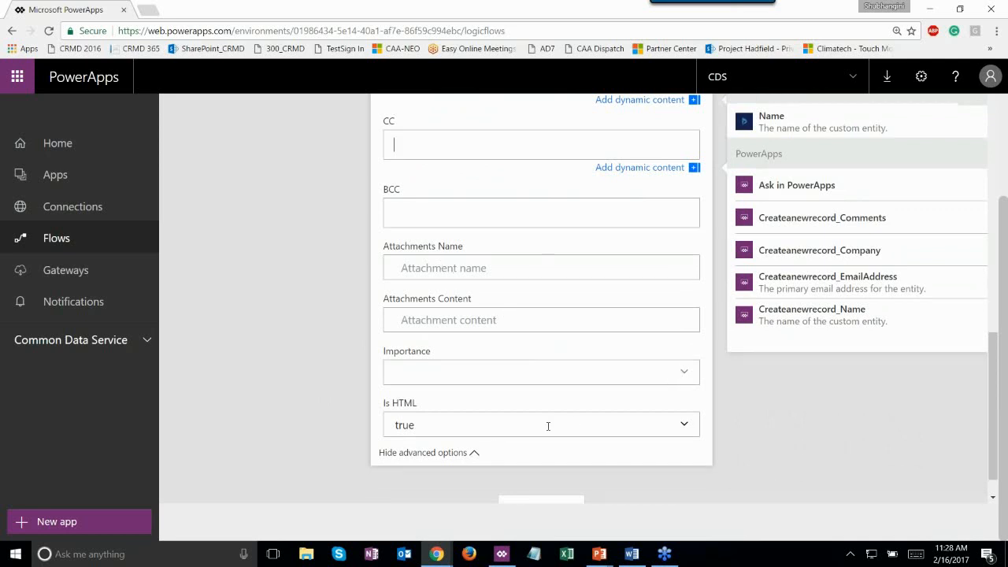
pyautogui.scroll(3, 586, 421)
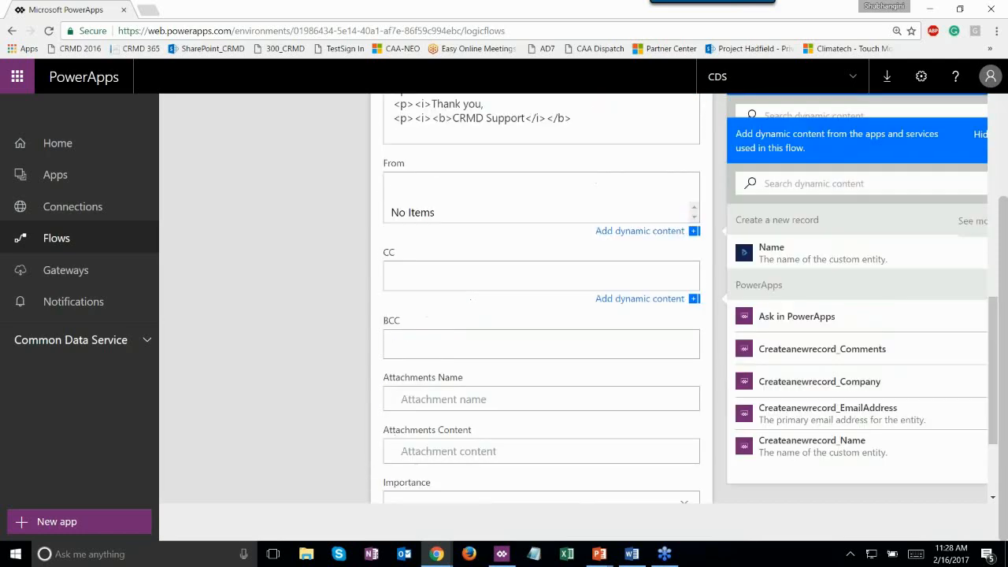
pyautogui.scroll(-4, 622, 315)
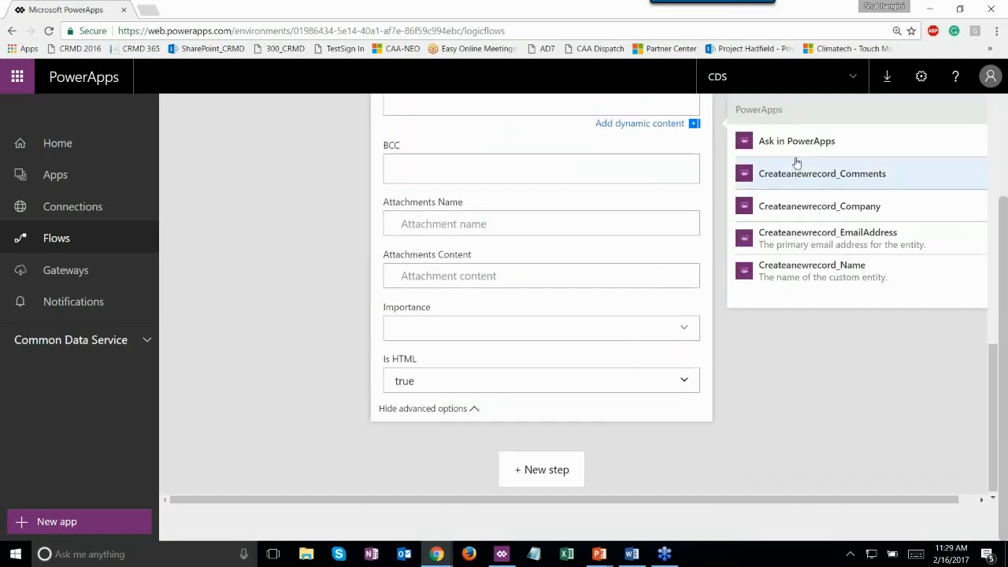
pyautogui.scroll(12, 794, 163)
pyautogui.scroll(5, 794, 165)
# - Save the flow with Update flow, then head to the Apps list
pyautogui.click(783, 119)
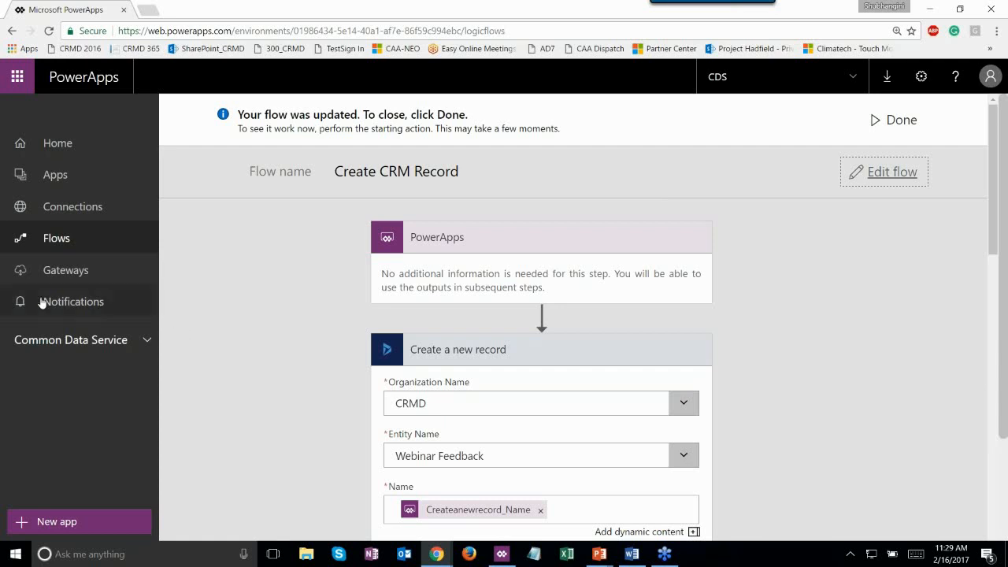
pyautogui.click(62, 174)
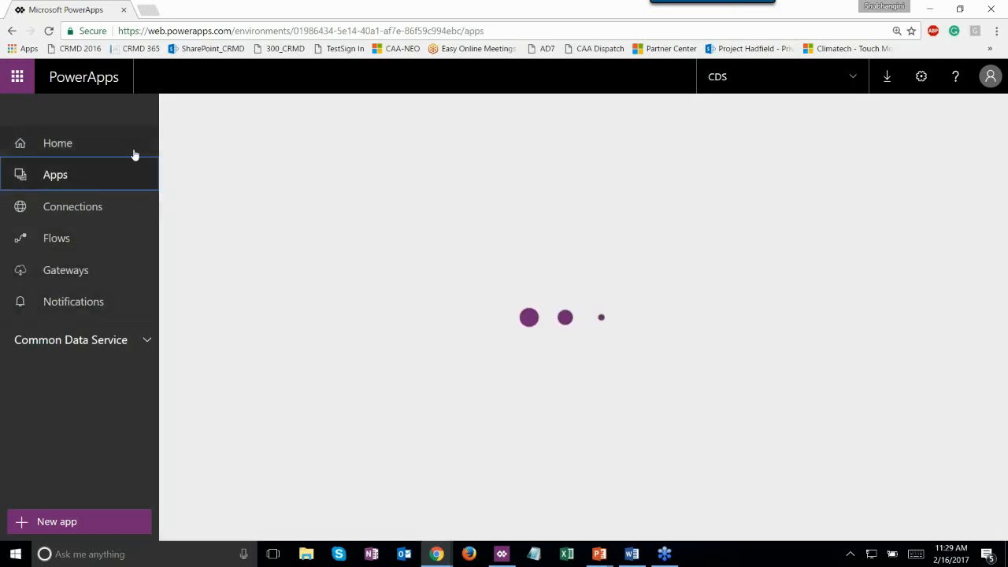
# - Open the Webinar Feedback App for editing and launch its Share page from App settings
pyautogui.click(246, 257)
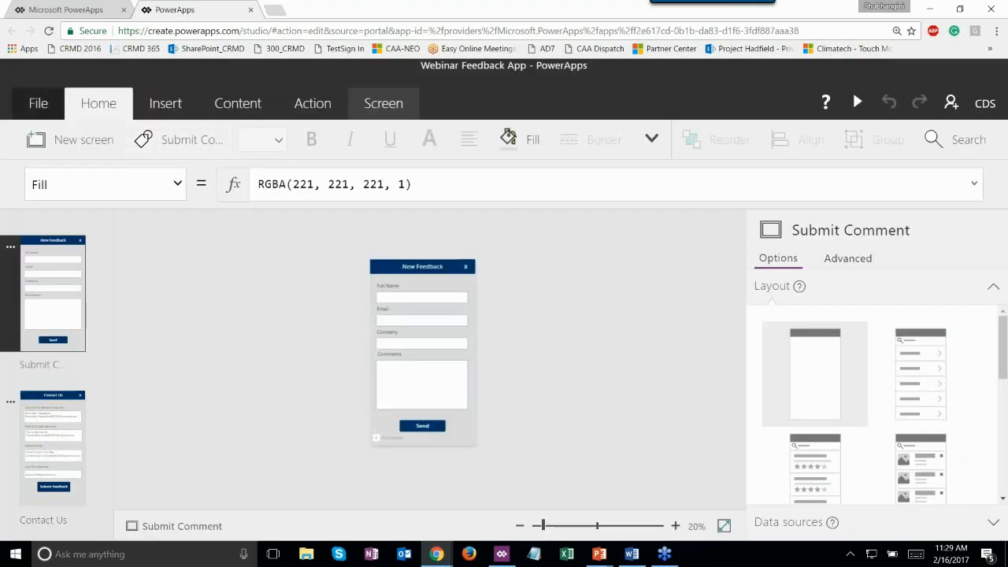
pyautogui.click(38, 103)
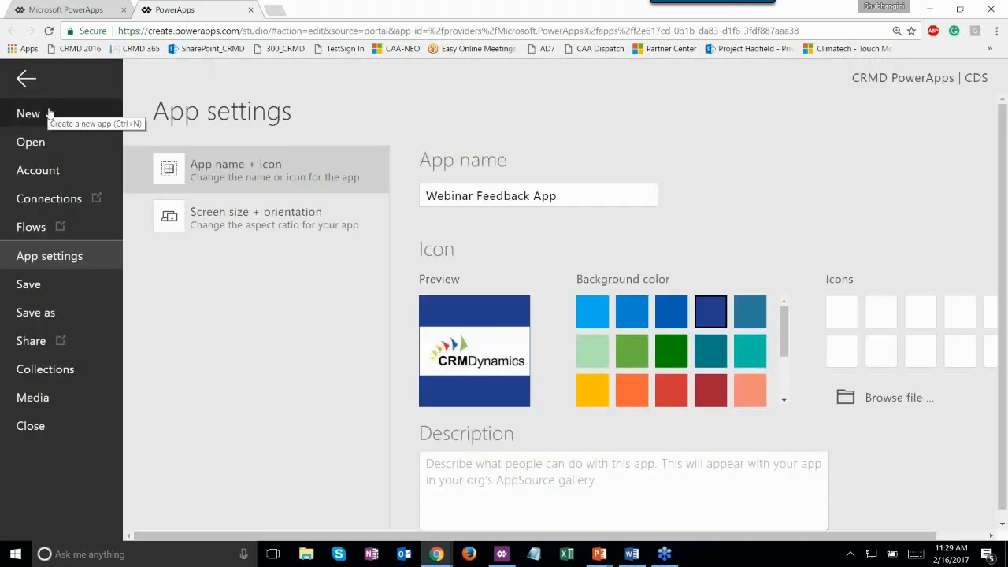
pyautogui.click(63, 356)
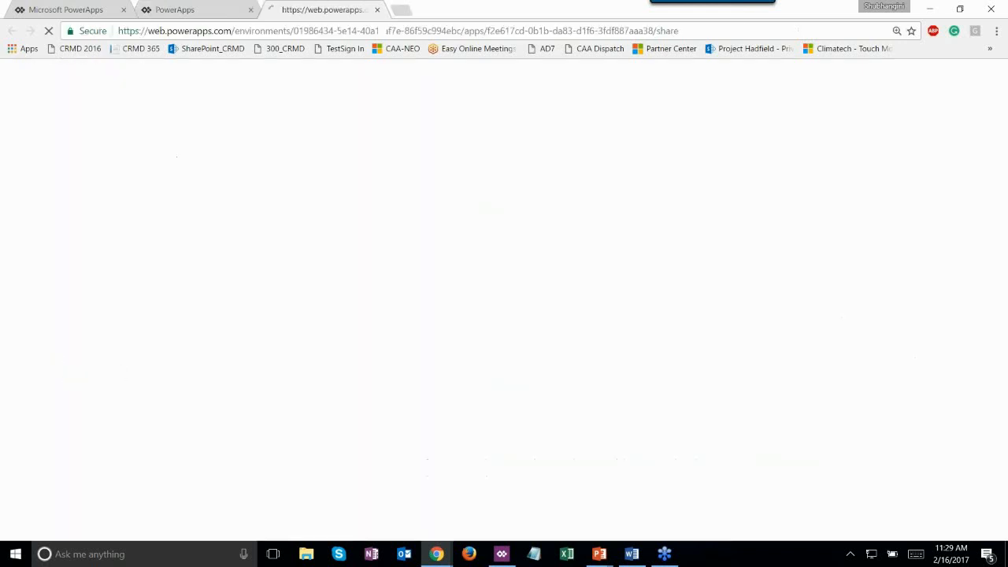
# - Review the Share page's Shared with list showing the guest user
pyautogui.click(218, 7)
pyautogui.click(289, 4)
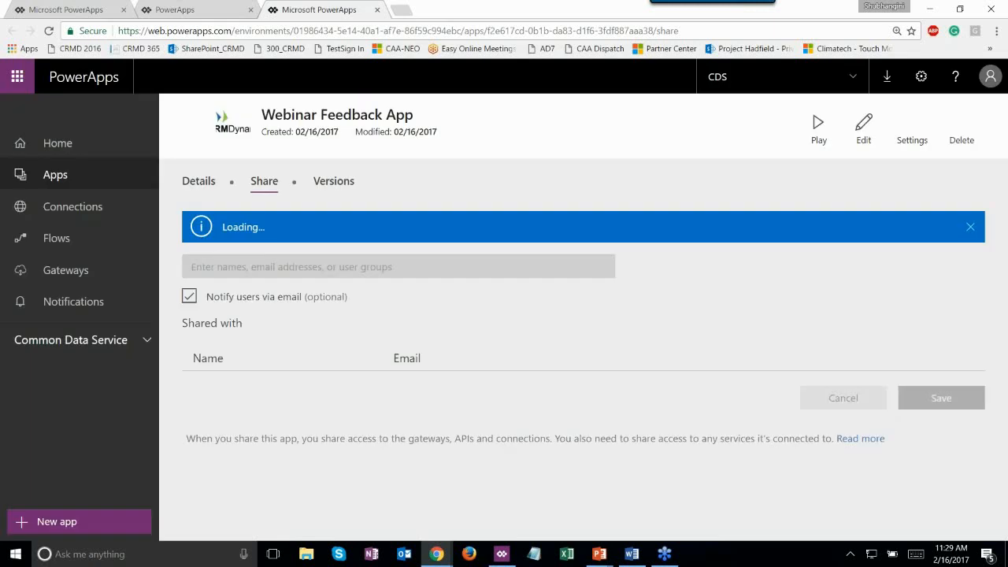
pyautogui.scroll(-1, 590, 452)
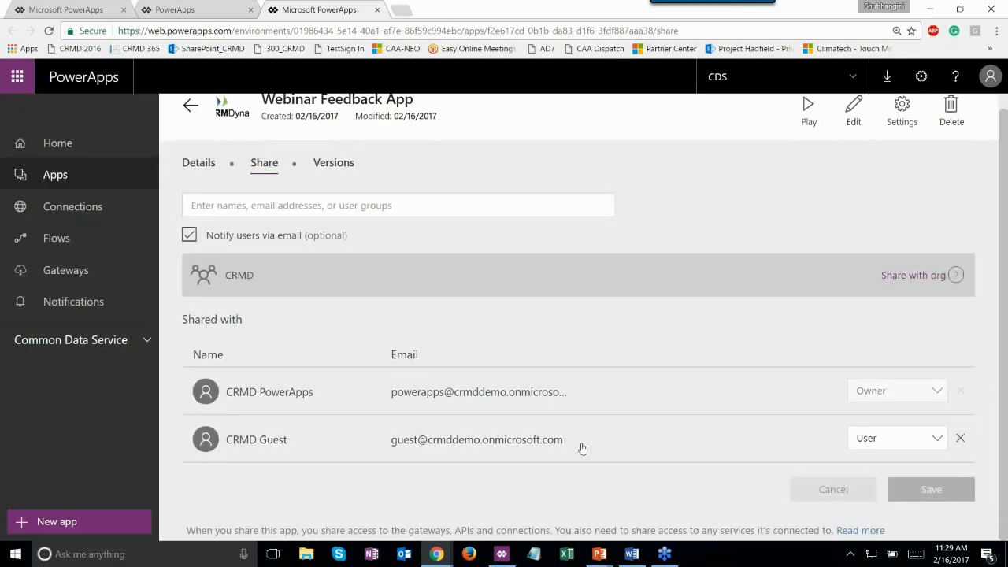
pyautogui.moveTo(580, 448); pyautogui.dragTo(390, 439)
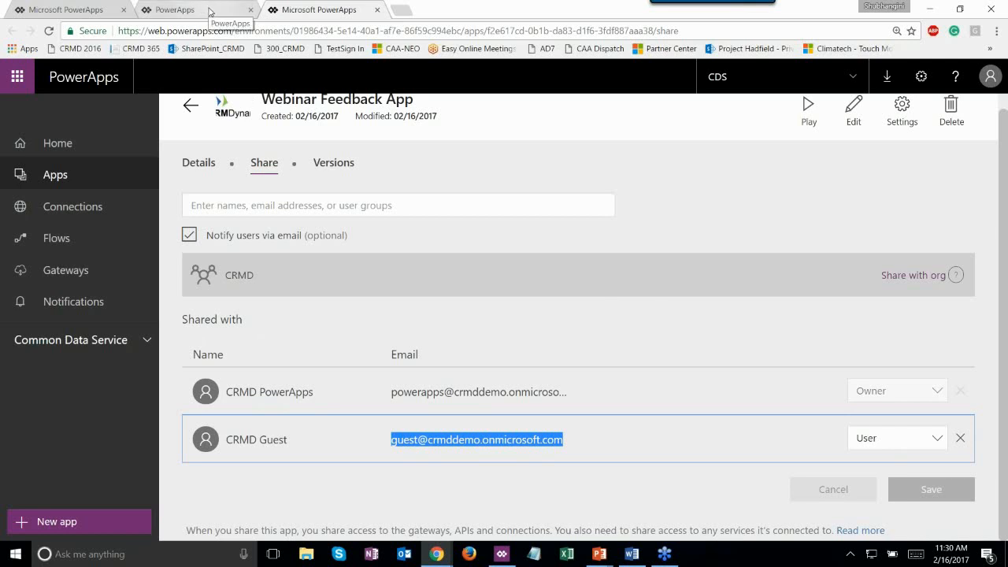
# - Return to the app editor, choosing Stay, and go back to the canvas
pyautogui.click(209, 11)
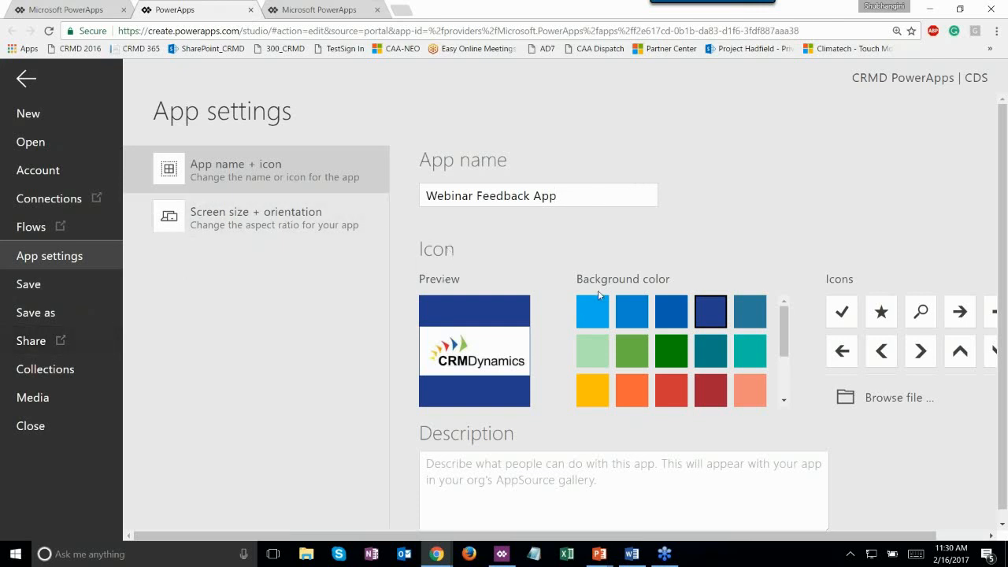
pyautogui.click(614, 434)
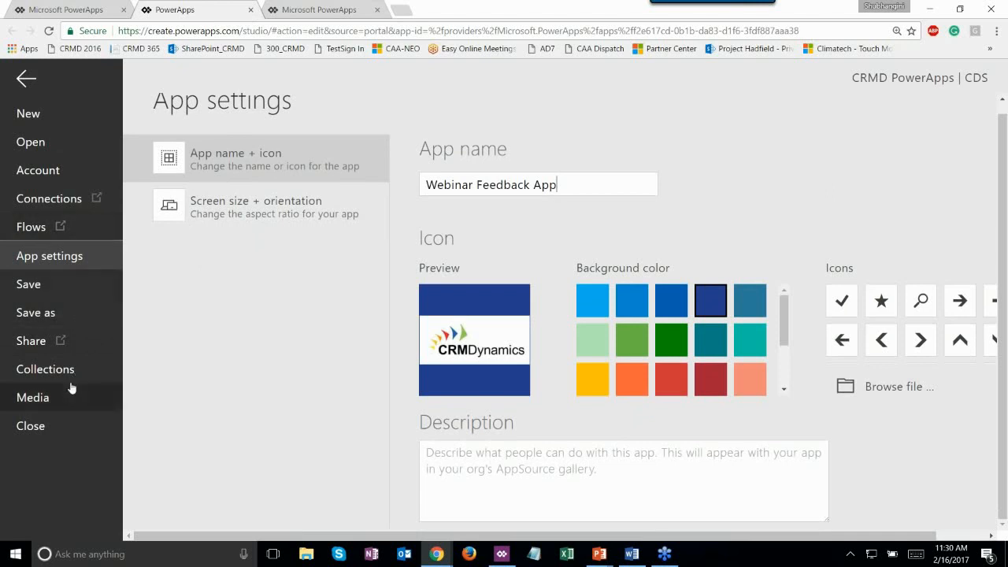
pyautogui.click(325, 7)
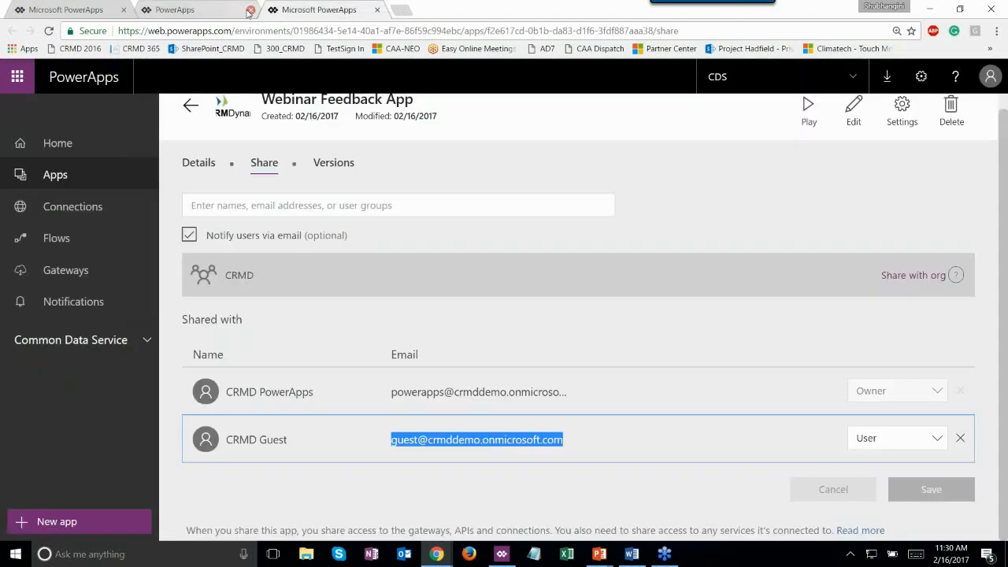
pyautogui.click(249, 11)
pyautogui.click(251, 11)
pyautogui.click(610, 107)
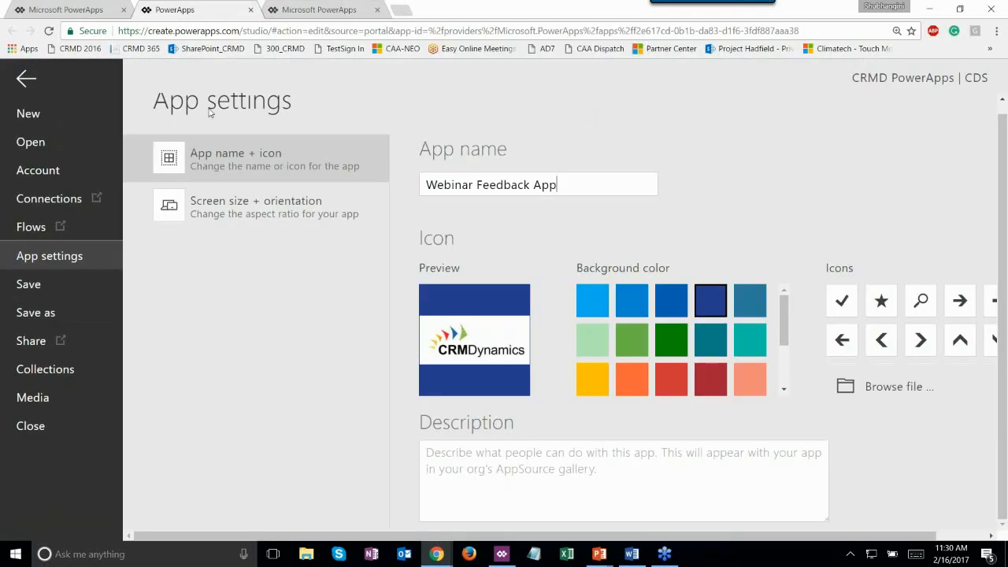
pyautogui.click(63, 290)
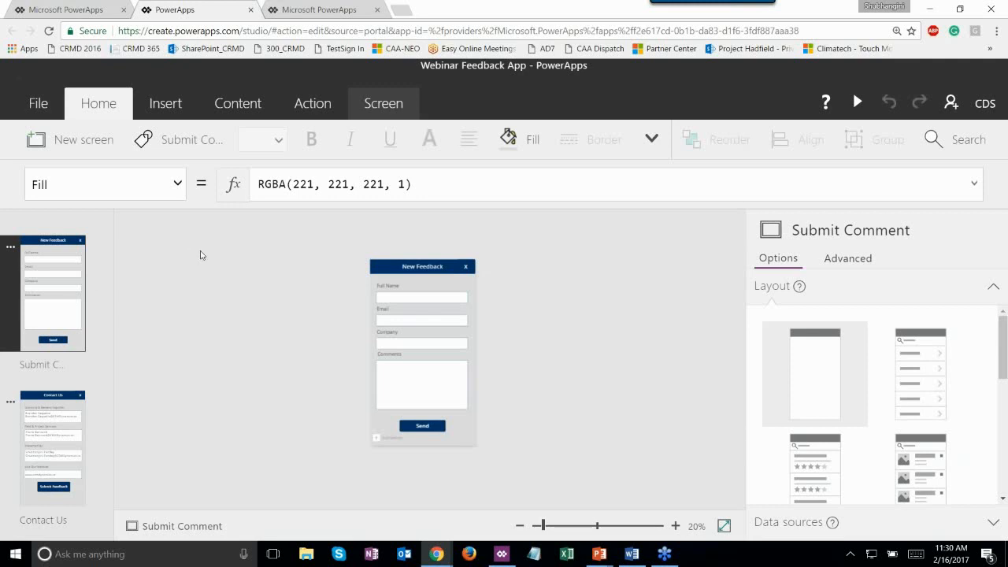
# - Switch to the CRMD PowerApps.pptx deck in PowerPoint at the POWERAPPS DEMO slide
pyautogui.moveTo(507, 557)
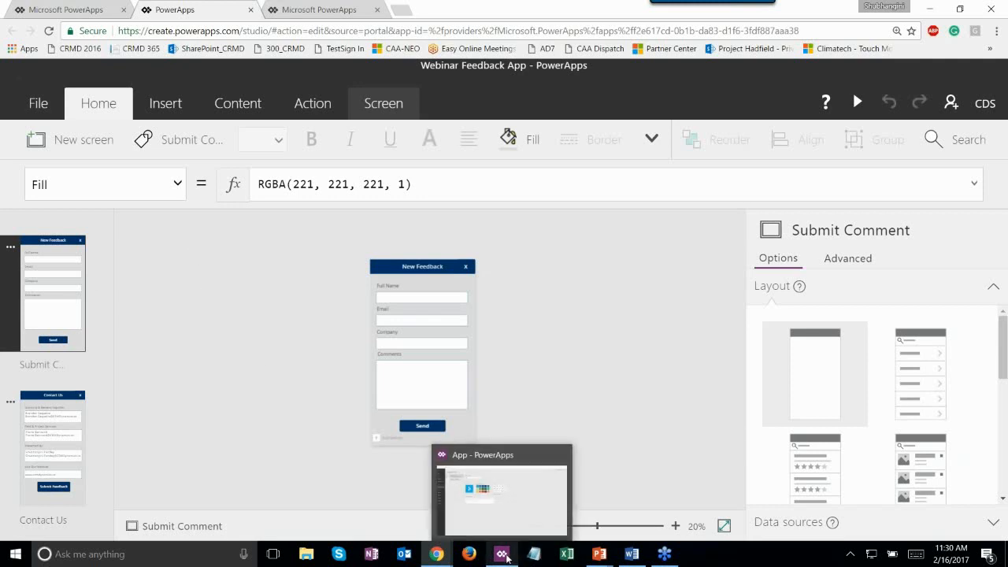
pyautogui.moveTo(599, 553)
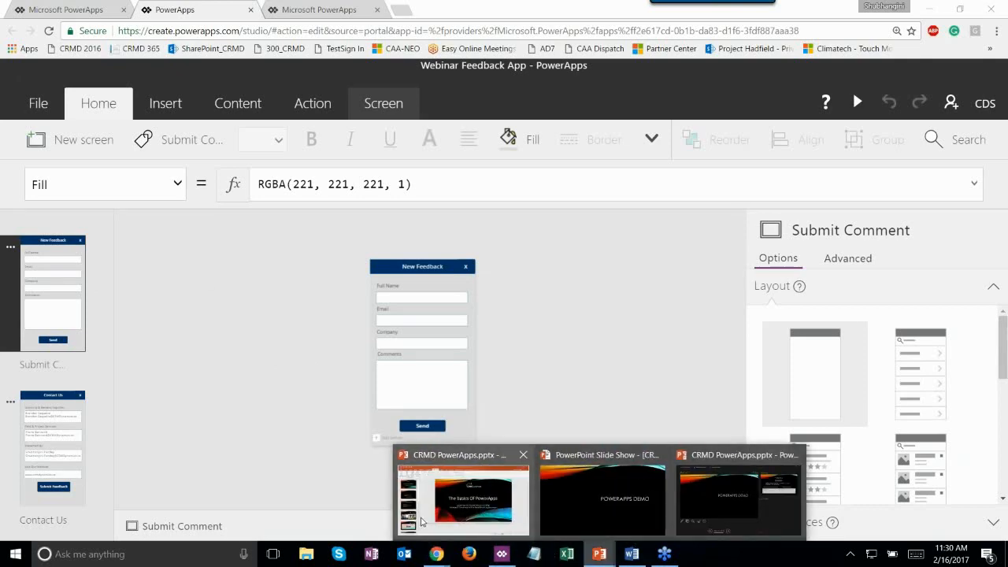
pyautogui.click(438, 522)
pyautogui.scroll(-4, 49, 402)
# - Move to slide 12, Thank You! Questions?
pyautogui.click(67, 395)
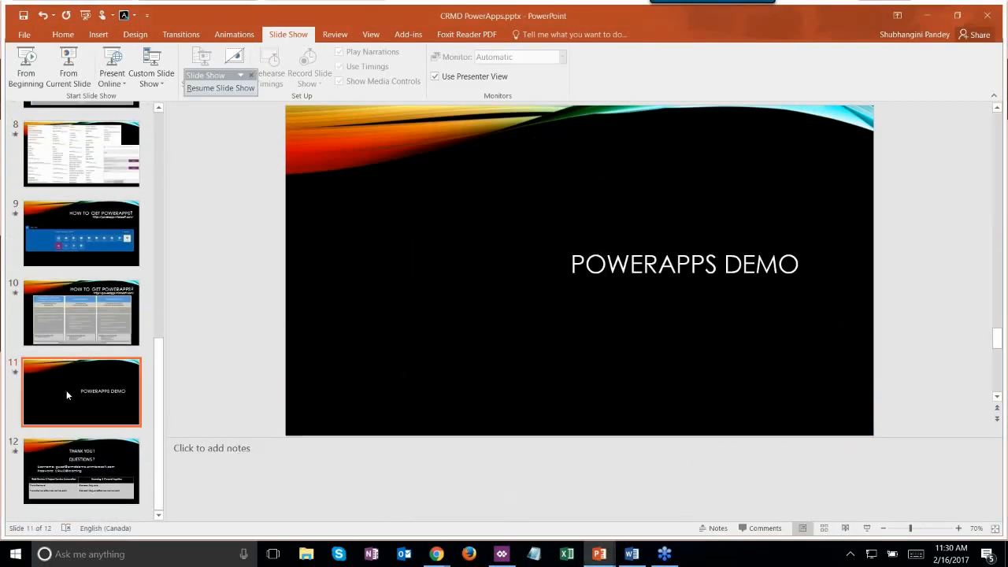
pyautogui.click(85, 449)
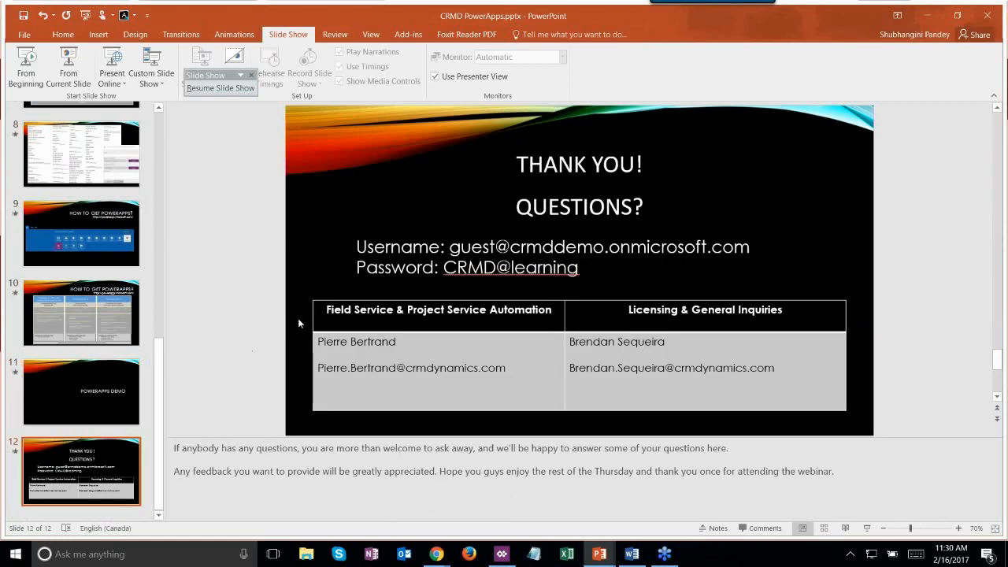
pyautogui.moveTo(599, 553)
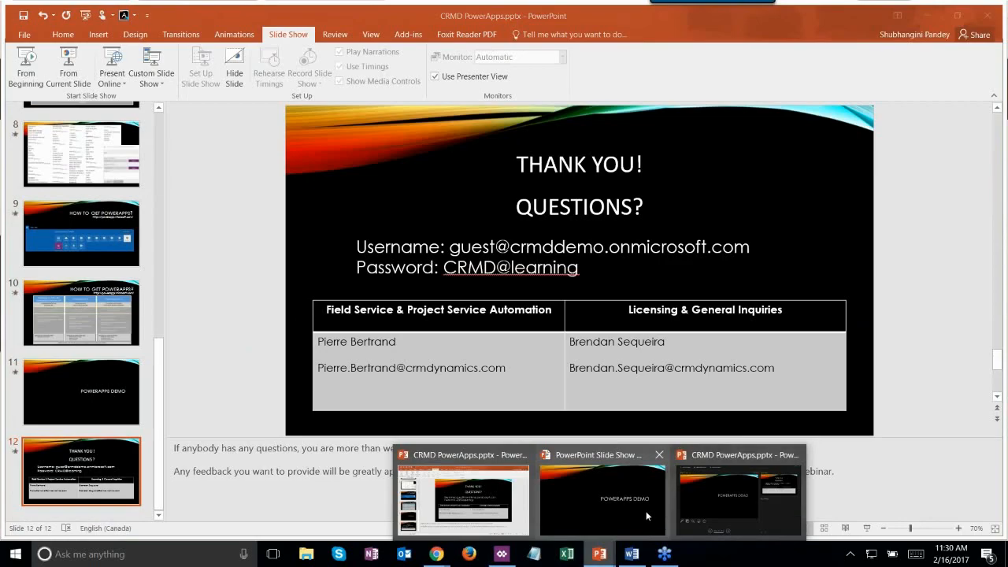
pyautogui.click(646, 511)
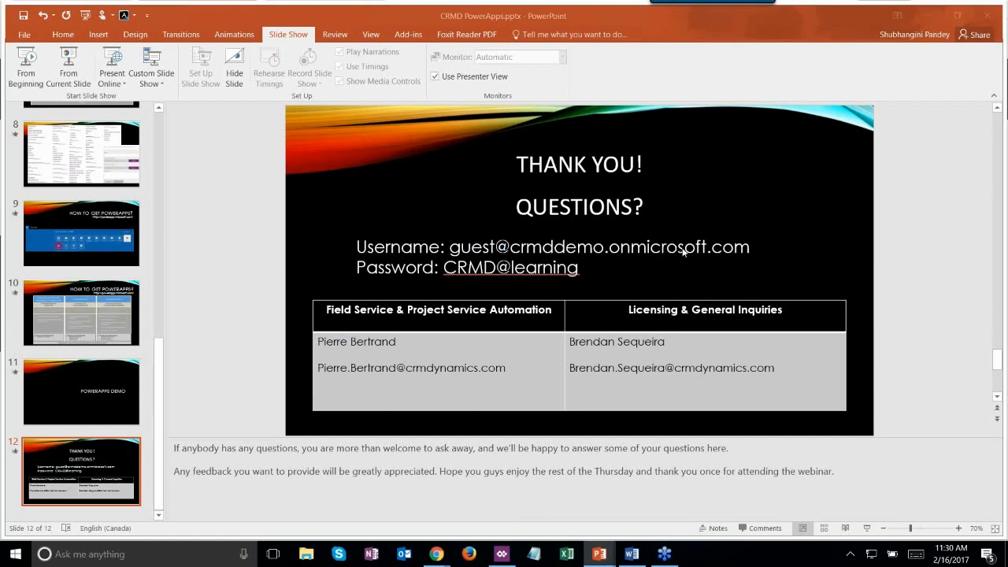
# - Shrink the notes pane to one line to enlarge the slide, keeping the window maximised
pyautogui.click(583, 259)
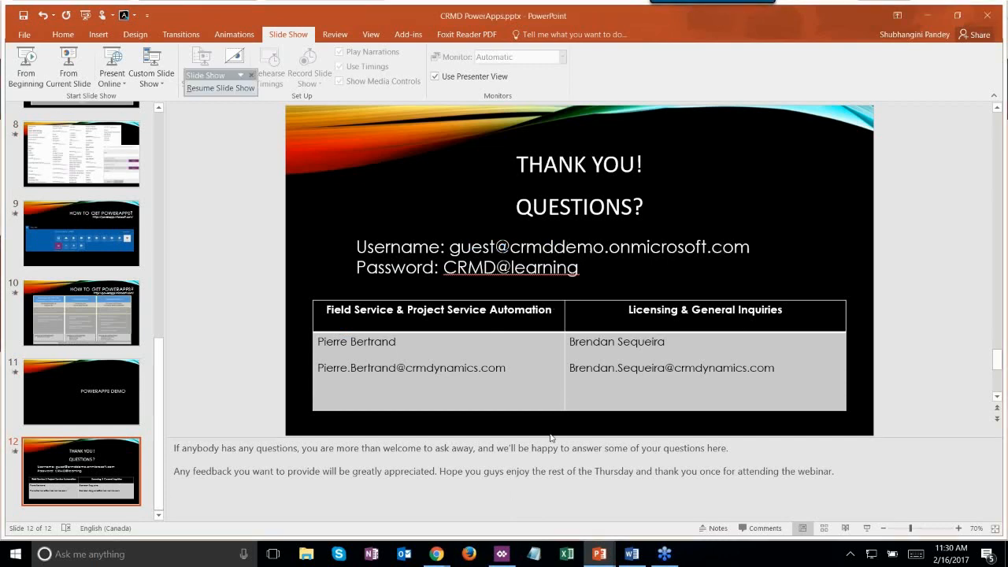
pyautogui.moveTo(548, 435); pyautogui.dragTo(534, 560)
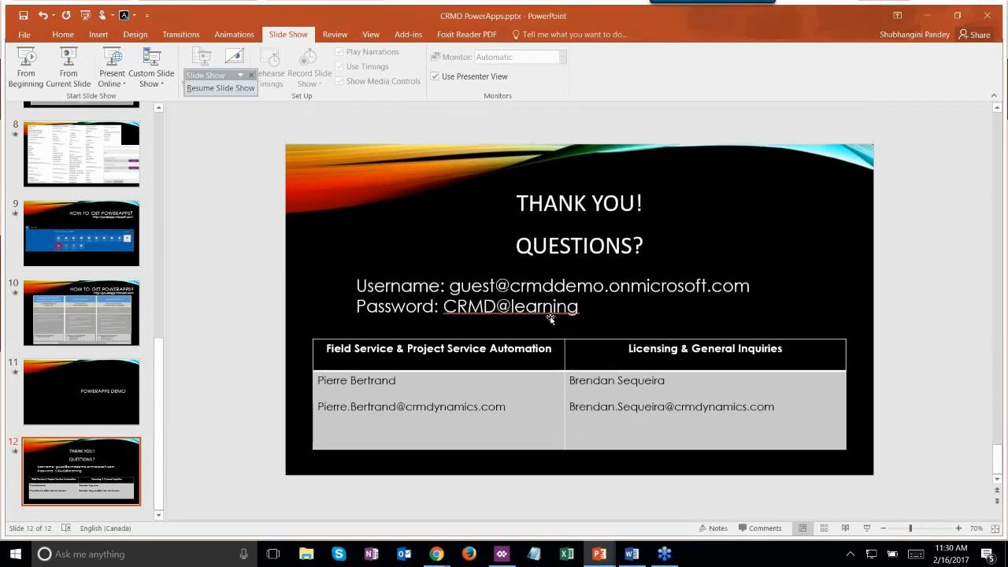
pyautogui.click(600, 304)
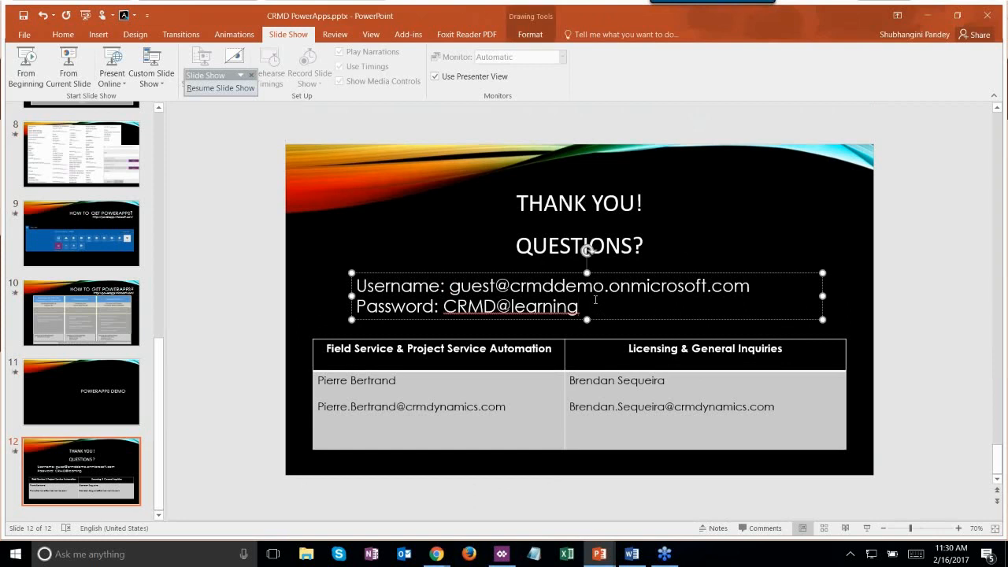
pyautogui.click(733, 202)
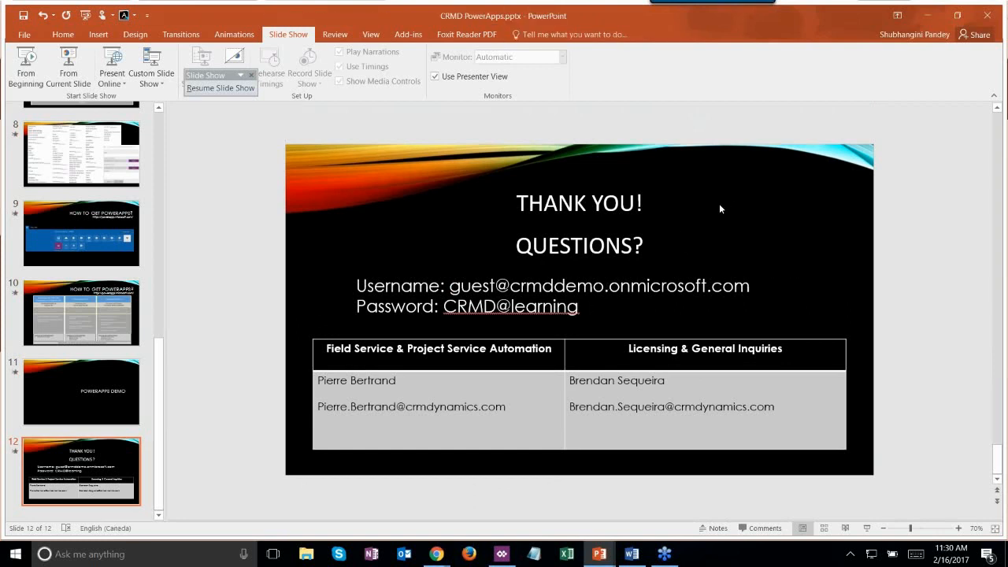
pyautogui.moveTo(553, 18); pyautogui.dragTo(473, 0)
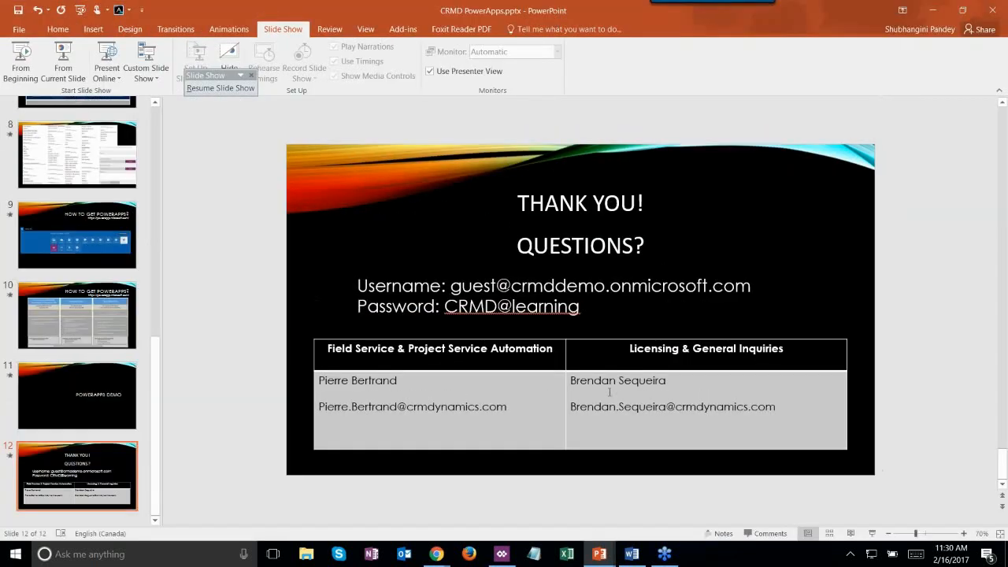